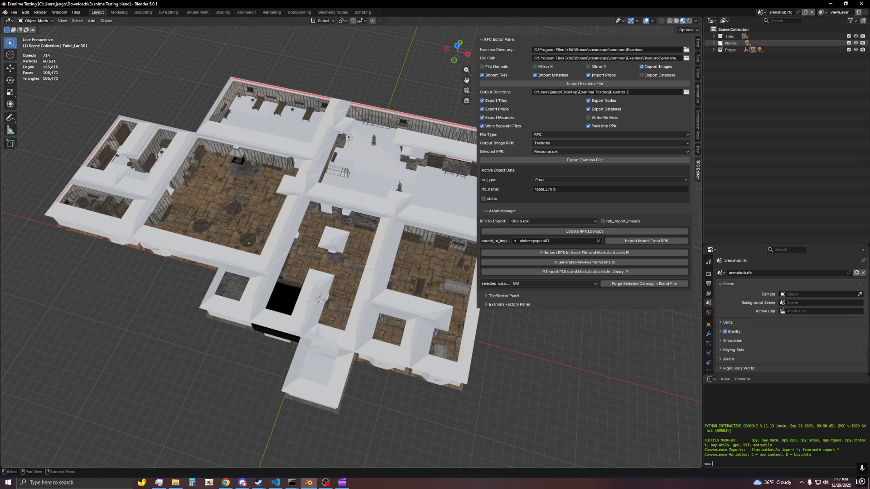
# - Look through the Props, Tiles and Nodes collections of the imported scene
pyautogui.click(729, 53)
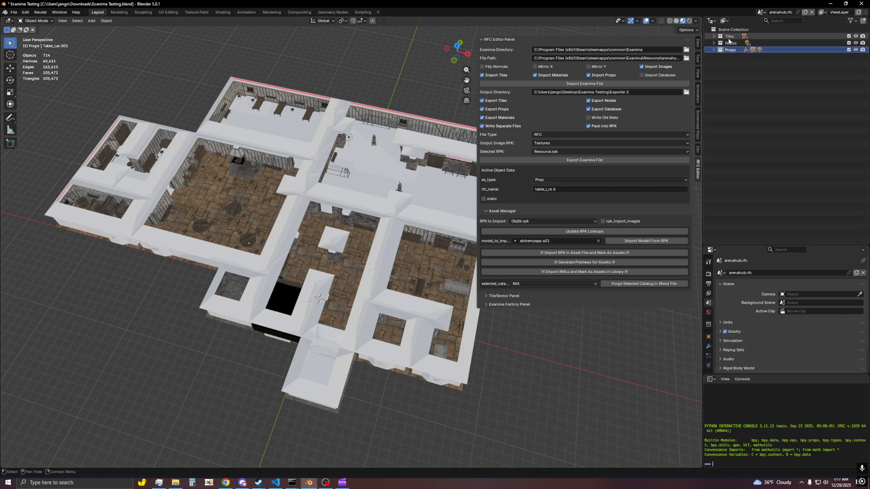
pyautogui.click(730, 36)
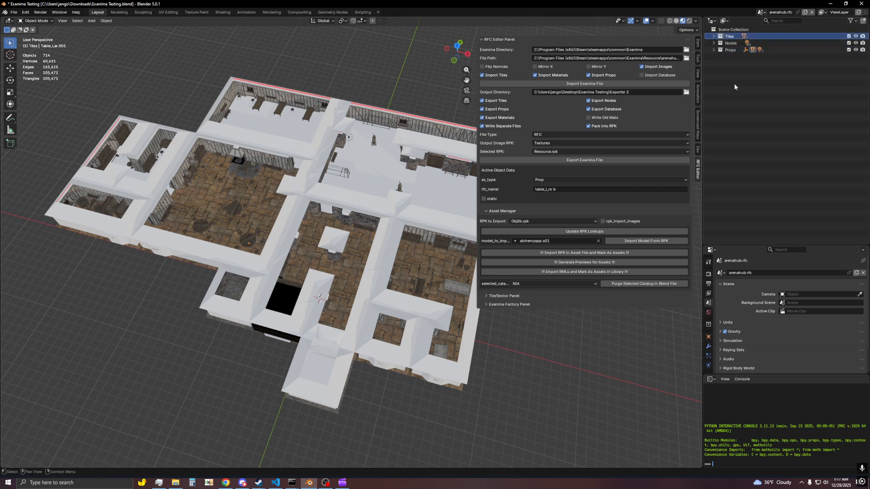
pyautogui.click(731, 43)
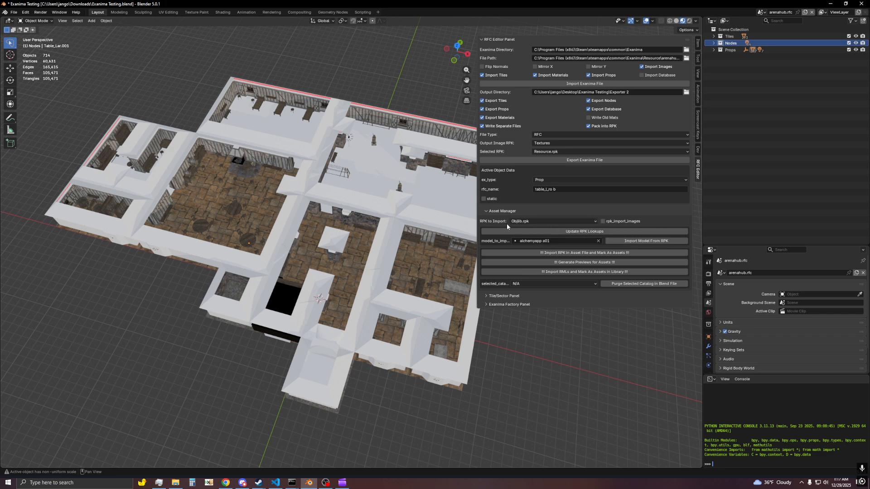
# - Browse the RPK archives available for import and the list of models contained in Objlib.rpk
pyautogui.click(522, 222)
pyautogui.click(528, 220)
pyautogui.click(529, 221)
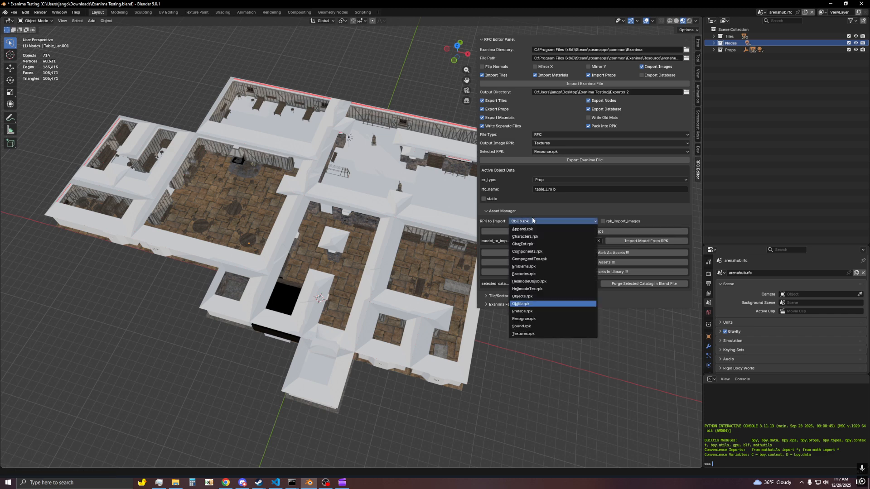
pyautogui.click(537, 221)
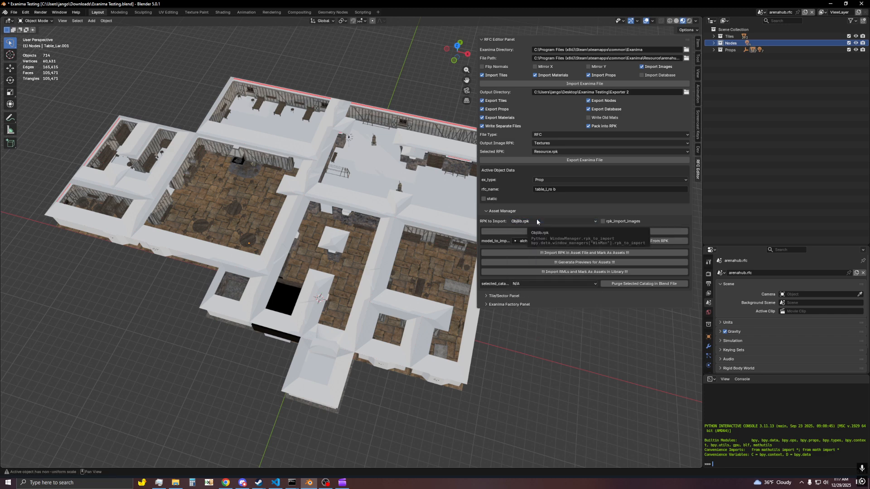
pyautogui.click(600, 241)
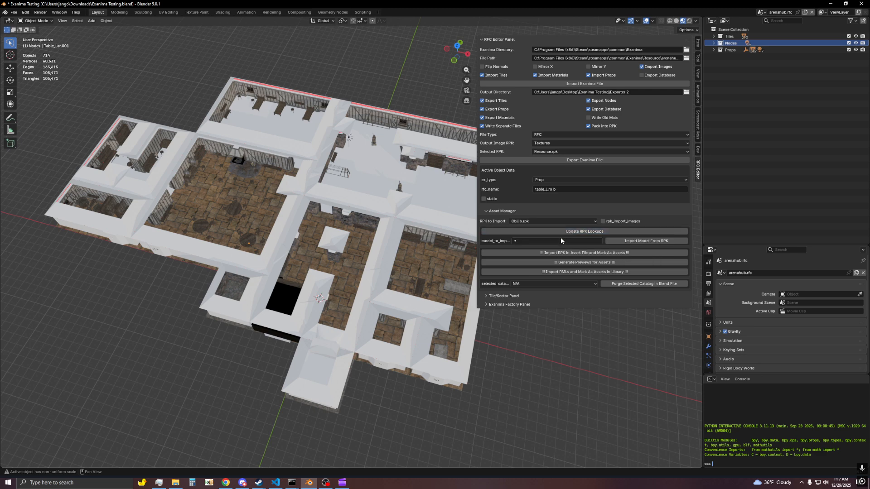
pyautogui.click(558, 242)
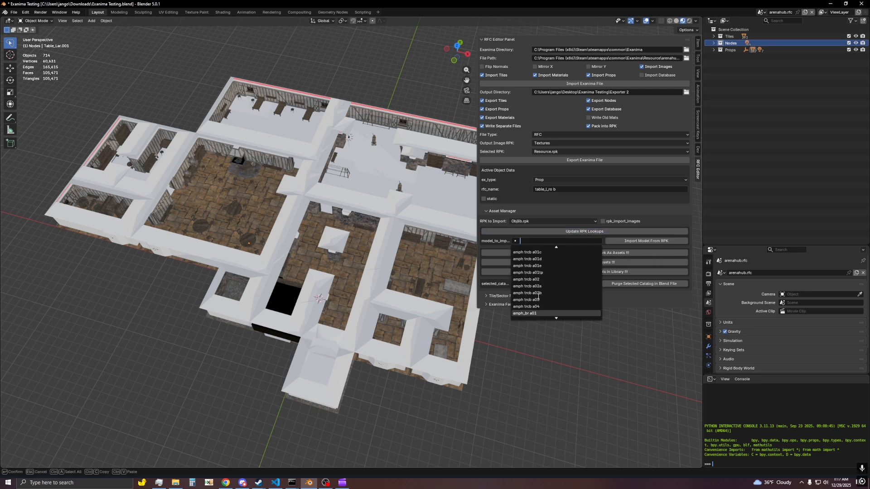
pyautogui.scroll(-5, 536, 293)
pyautogui.scroll(-15, 536, 294)
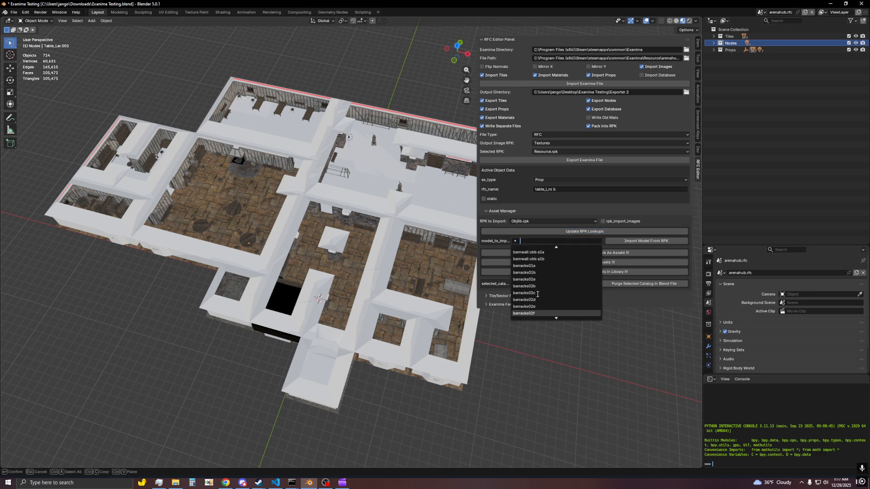
pyautogui.press('Escape')
# - Import the alchemyapp a01 model from Objlib.rpk into the Props collection
pyautogui.keyDown('shift'); pyautogui.moveTo(464, 358); pyautogui.dragTo(417, 355, button='middle'); pyautogui.keyUp('shift')
pyautogui.scroll(6, 417, 355)
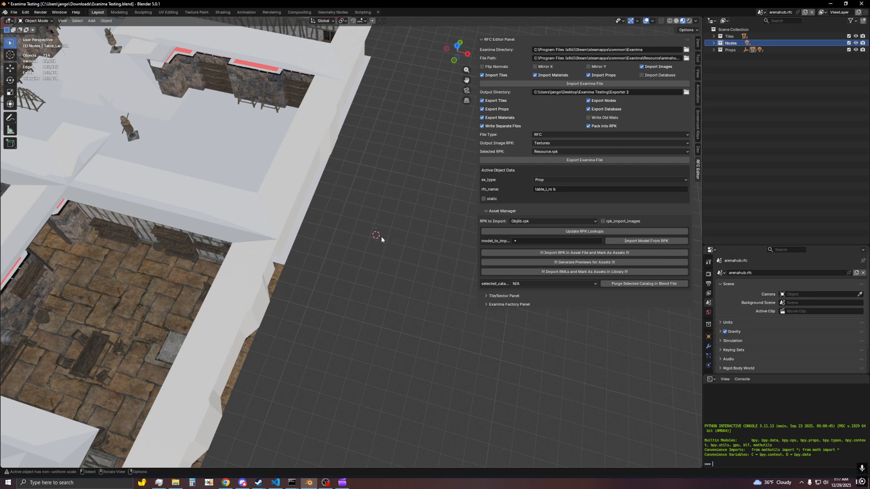
pyautogui.click(536, 240)
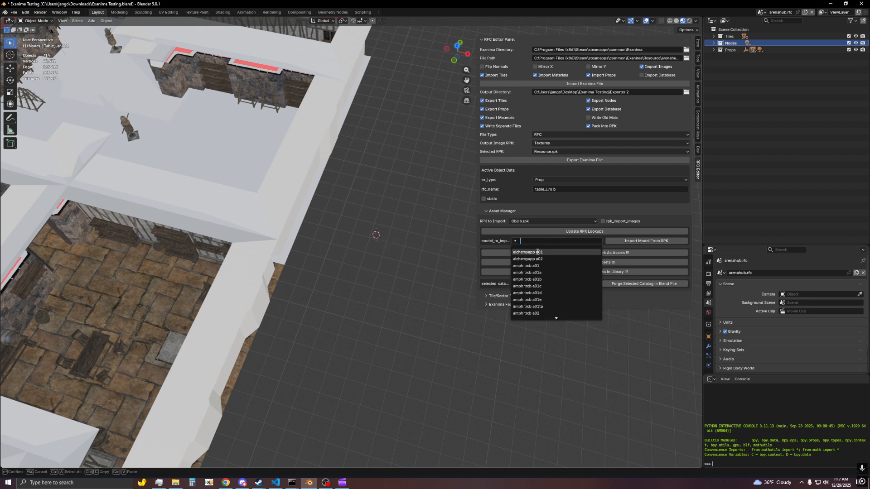
pyautogui.click(536, 253)
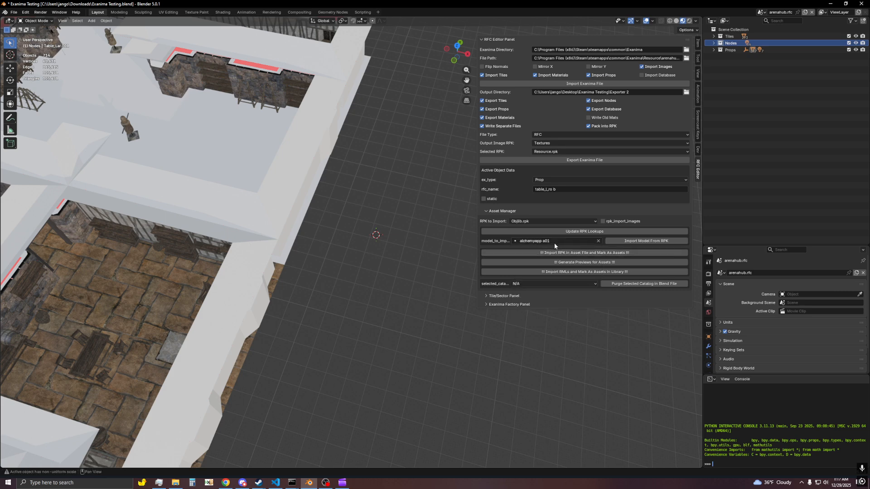
pyautogui.moveTo(376, 235); pyautogui.dragTo(371, 244, button='middle')
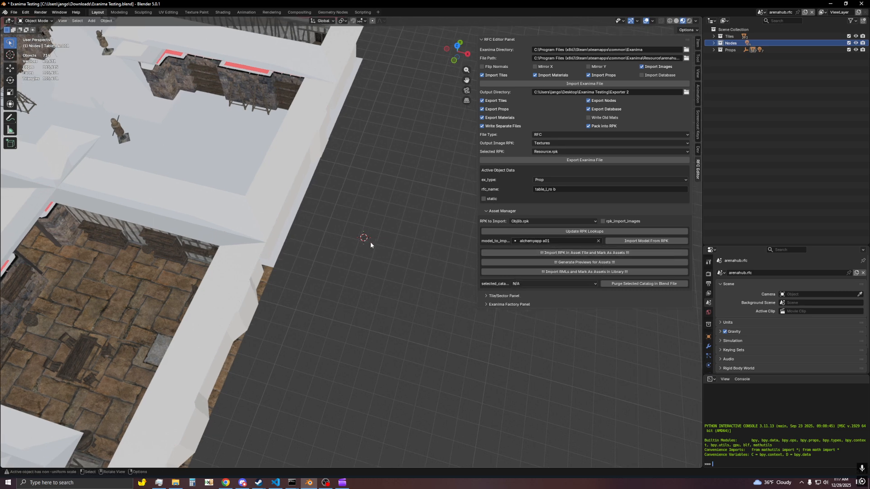
pyautogui.click(730, 50)
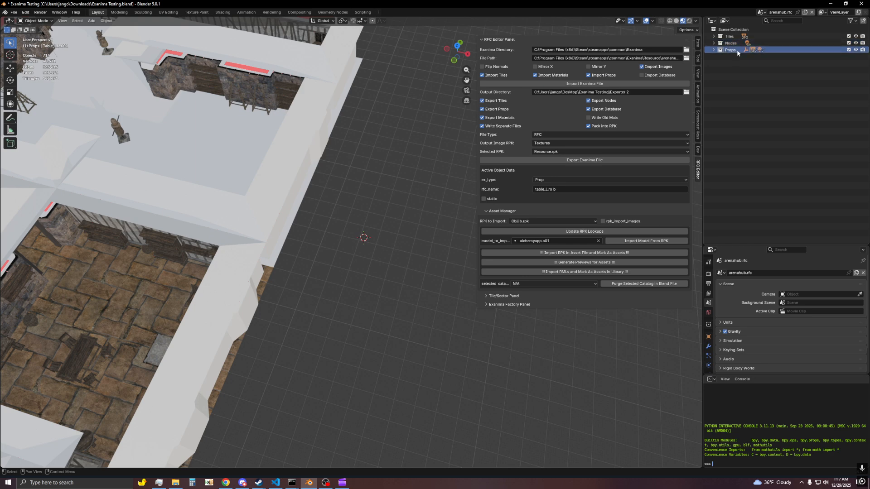
pyautogui.scroll(1, 415, 244)
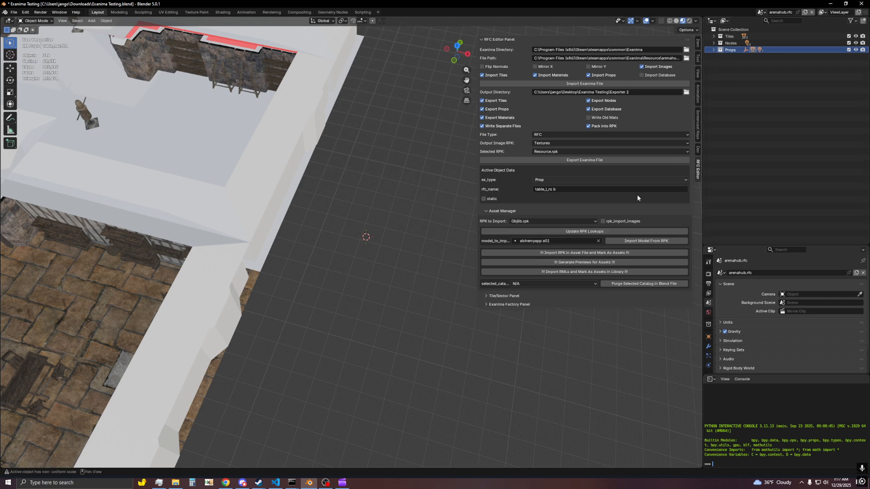
pyautogui.click(636, 241)
# - Inspect the imported alchemyapp a01 model up close and try moving it
pyautogui.moveTo(438, 263); pyautogui.dragTo(267, 272, button='middle')
pyautogui.scroll(5, 266, 271)
pyautogui.moveTo(319, 247); pyautogui.dragTo(303, 238, button='middle')
pyautogui.click(302, 238)
pyautogui.press('g')
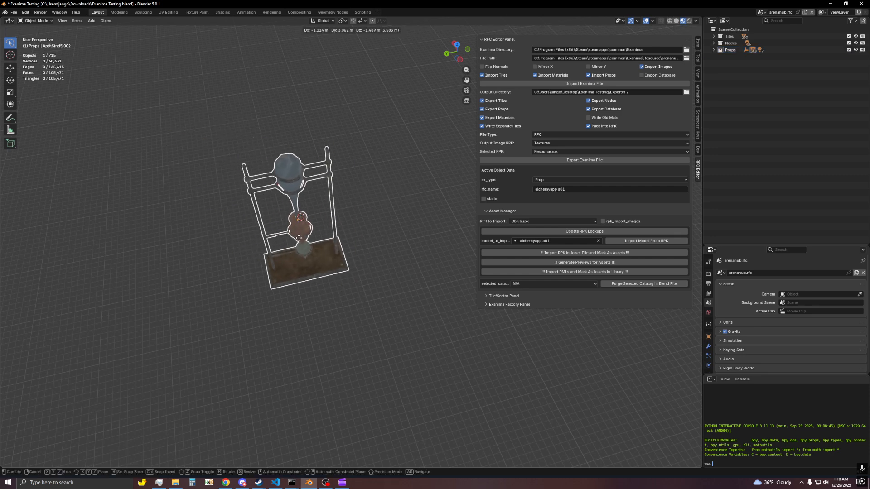
pyautogui.rightClick(300, 241)
# - Delete the imported alchemyapp a01 model from the scene
pyautogui.scroll(-6, 385, 214)
pyautogui.moveTo(387, 212); pyautogui.dragTo(399, 237, button='middle')
pyautogui.scroll(2, 401, 240)
pyautogui.press('x')
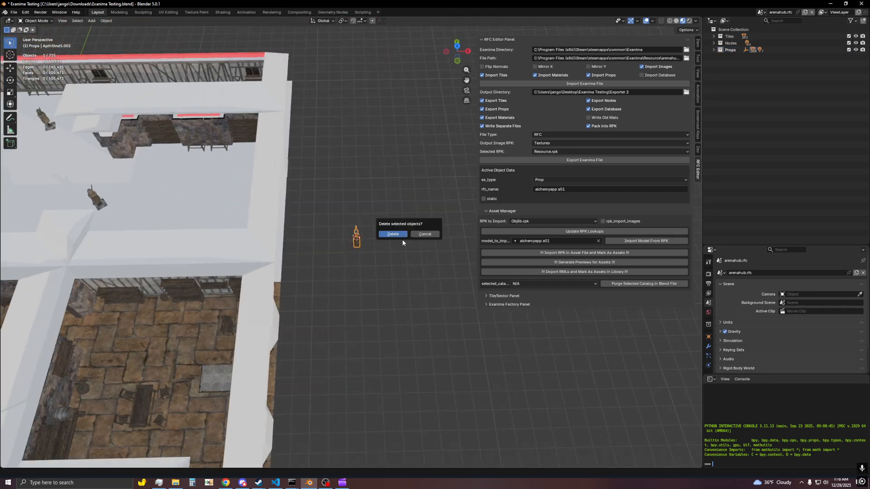
pyautogui.click(393, 235)
pyautogui.scroll(-5, 358, 255)
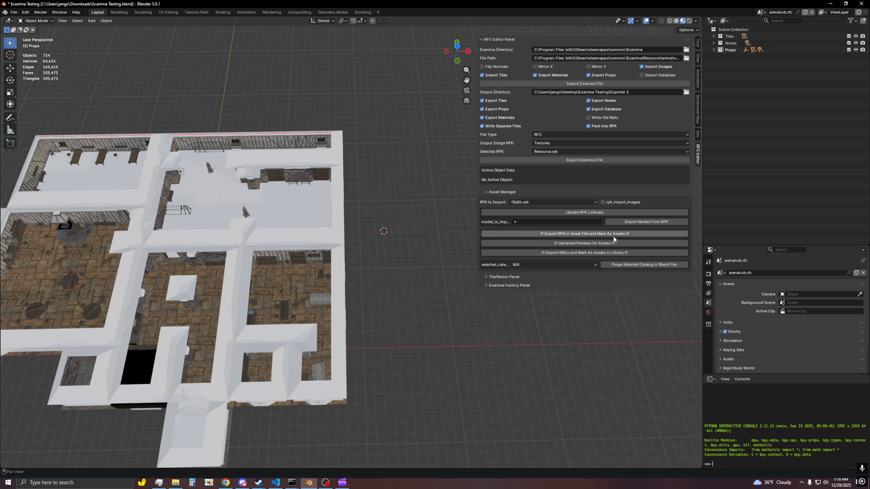
# - Split the 3D viewport horizontally and turn the lower area into an Asset Browser
pyautogui.moveTo(2, 459); pyautogui.dragTo(9, 368)
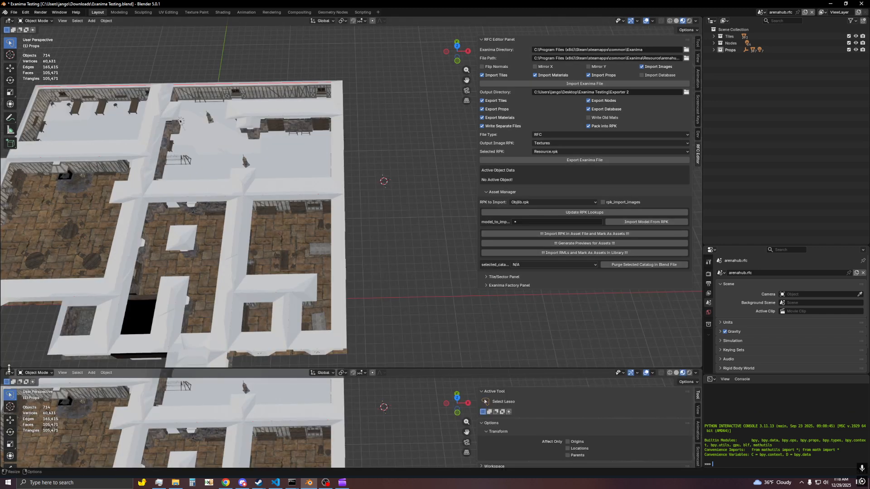
pyautogui.click(9, 372)
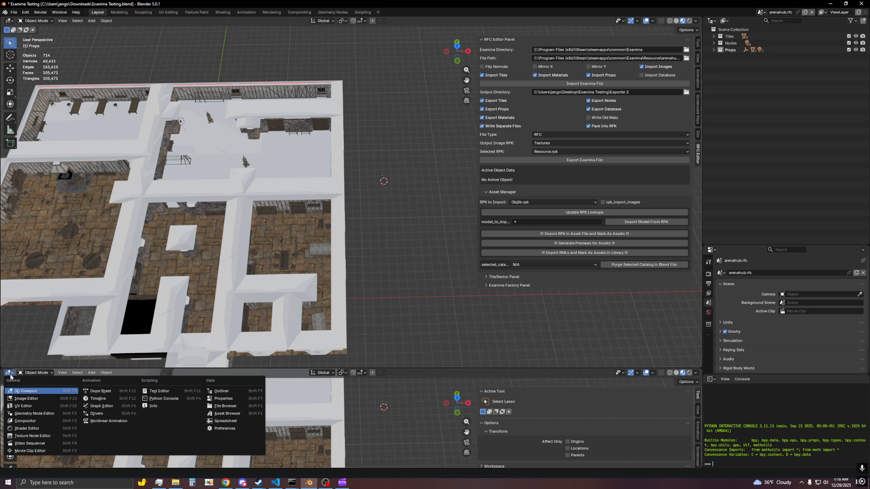
pyautogui.click(225, 412)
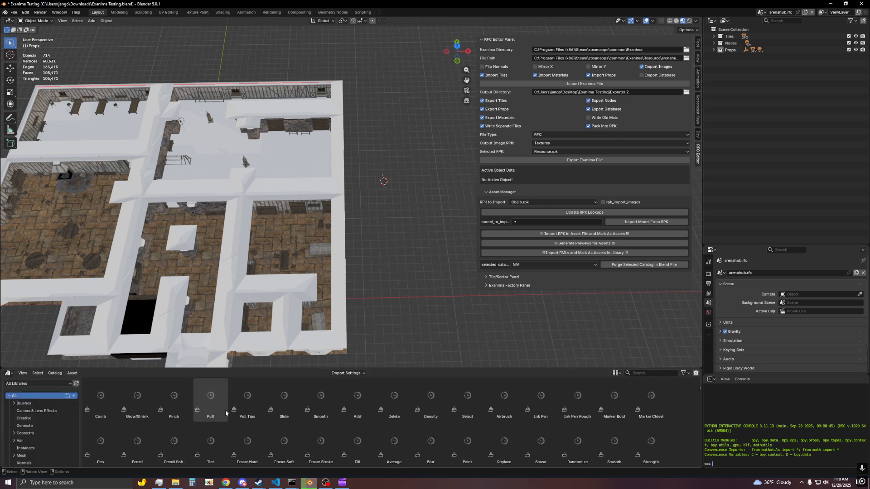
# - Show the Props catalog of the Exanima asset library and enlarge the Asset Browser area
pyautogui.click(34, 383)
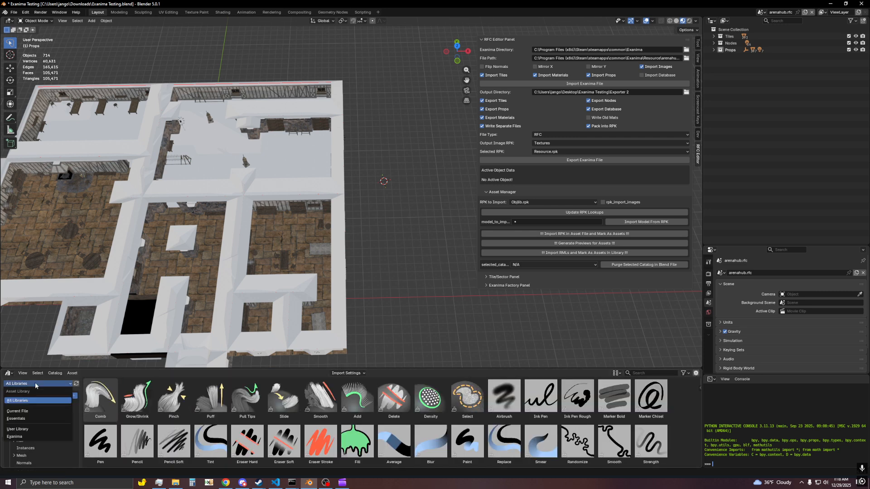
pyautogui.click(40, 436)
pyautogui.moveTo(142, 369); pyautogui.dragTo(50, 305)
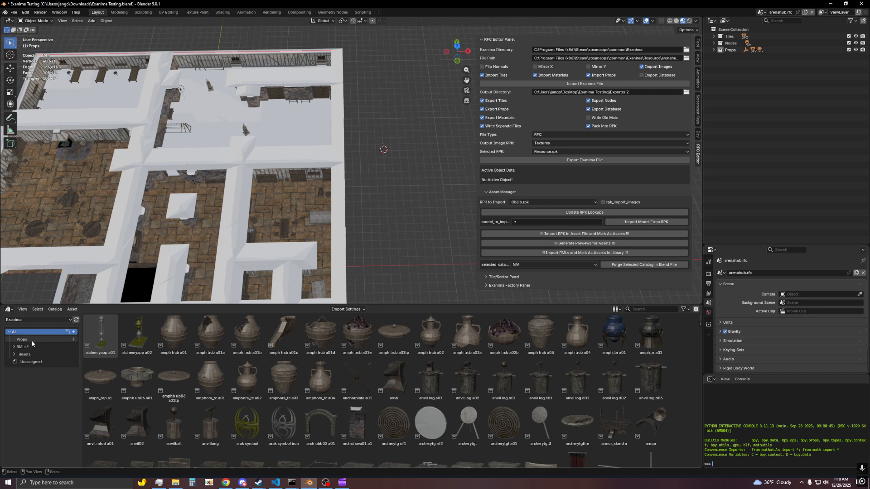
pyautogui.click(31, 340)
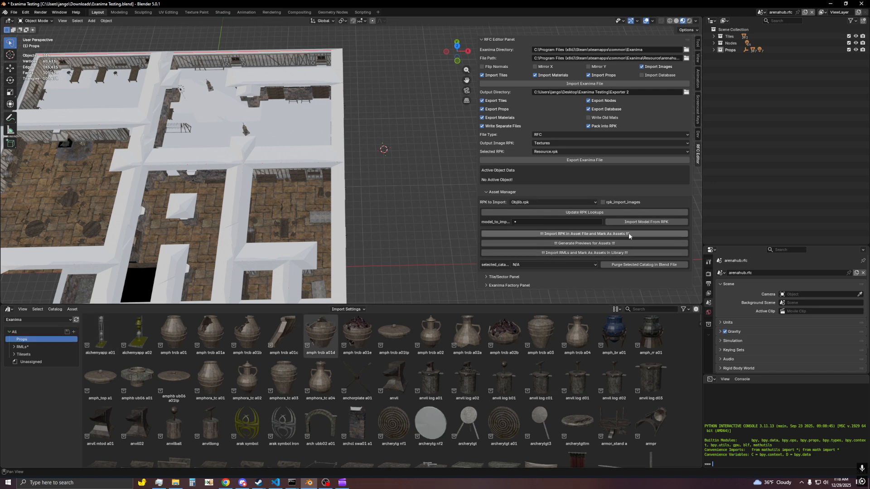
# - Browse the prop assets in the Exanima library's Props catalog
pyautogui.scroll(-5, 274, 377)
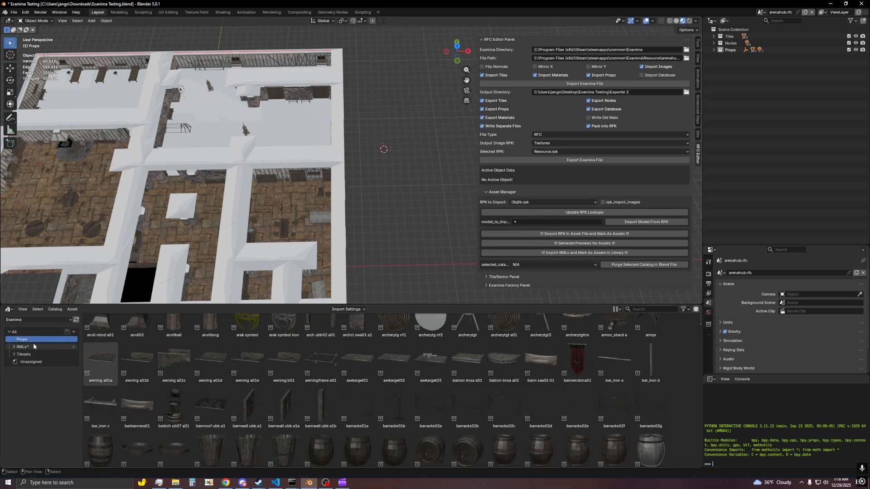
pyautogui.scroll(-5, 281, 385)
pyautogui.scroll(-3, 299, 390)
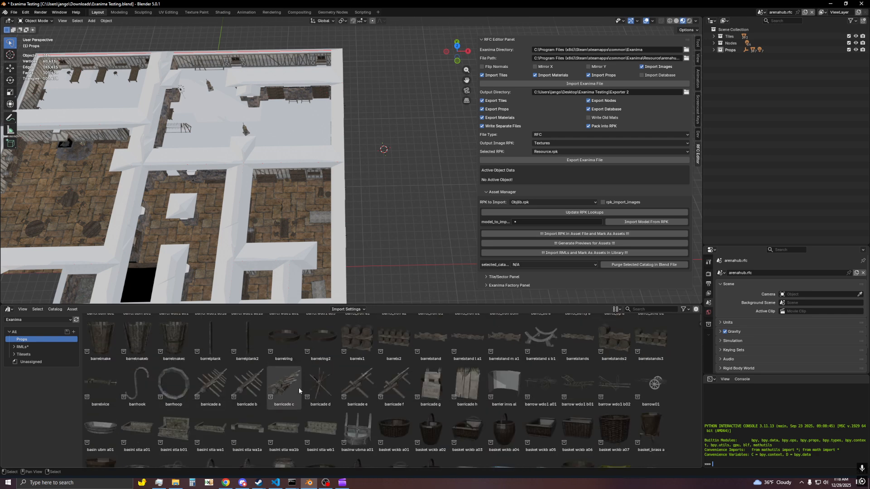
pyautogui.scroll(-1, 379, 396)
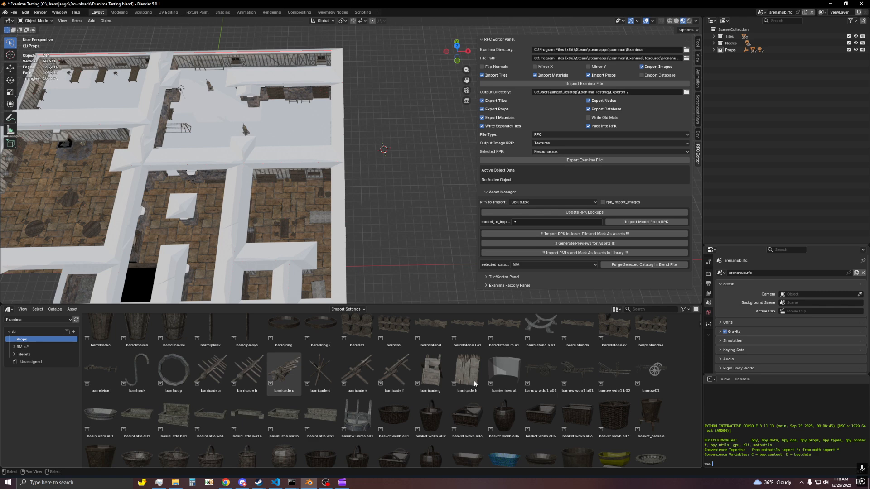
pyautogui.scroll(-3, 474, 382)
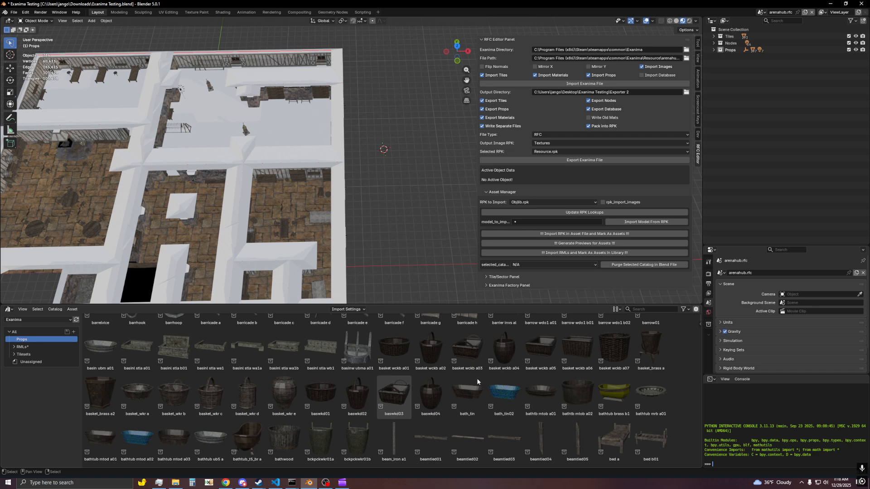
pyautogui.scroll(10, 477, 382)
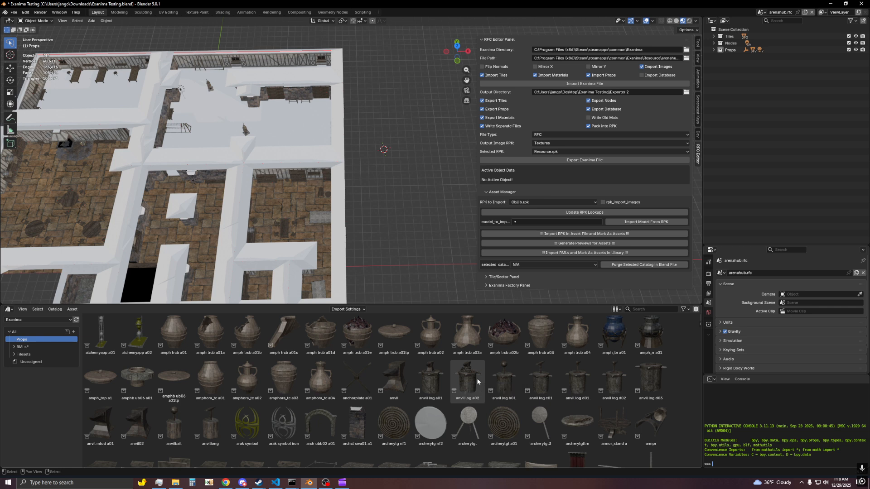
pyautogui.scroll(-2, 358, 393)
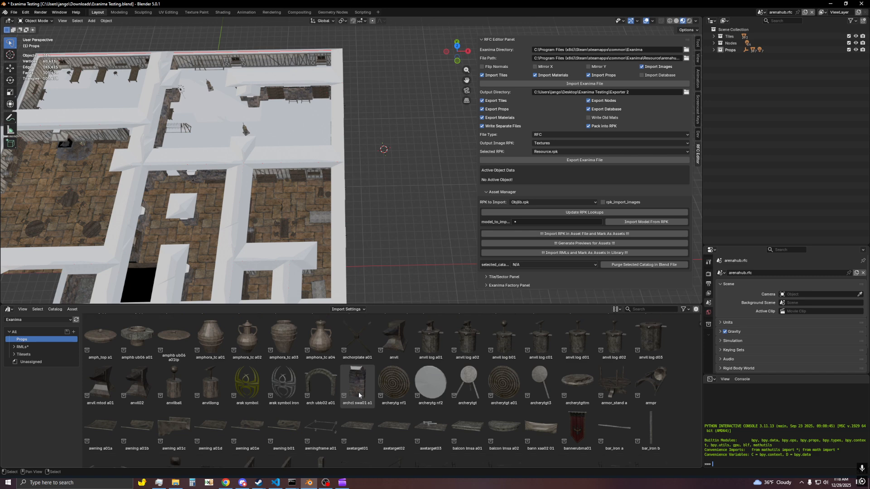
pyautogui.scroll(2, 358, 393)
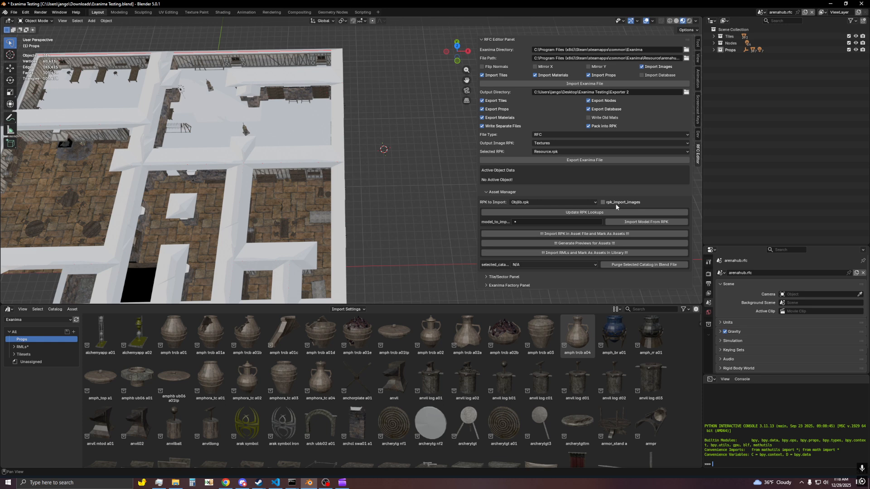
# - Examine the arena hub level's rooms from several angles and view the list of RPK files available for import
pyautogui.keyDown('shift'); pyautogui.moveTo(350, 236); pyautogui.dragTo(561, 261, button='middle'); pyautogui.keyUp('shift')
pyautogui.moveTo(430, 249); pyautogui.dragTo(307, 199, button='middle')
pyautogui.scroll(3, 307, 199)
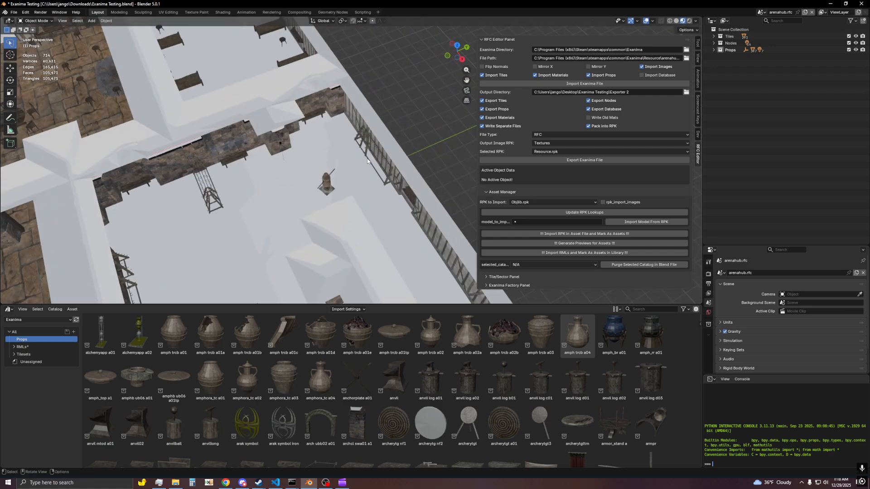
pyautogui.moveTo(367, 161); pyautogui.dragTo(403, 183, button='middle')
pyautogui.scroll(-3, 399, 156)
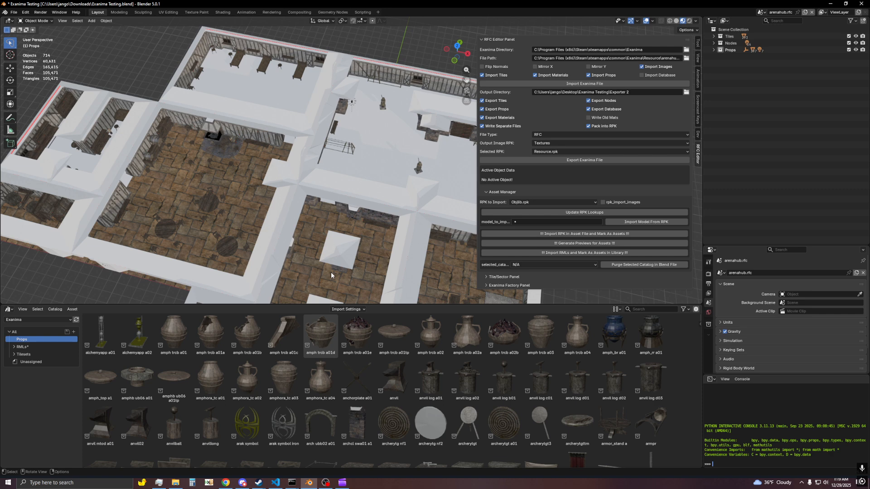
pyautogui.moveTo(331, 274); pyautogui.dragTo(372, 238, button='middle')
pyautogui.click(538, 202)
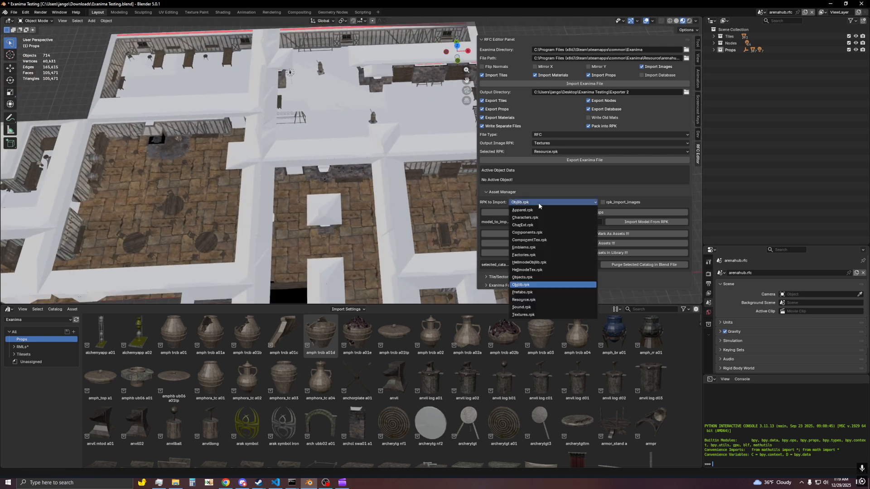
# - Show the Tilesets catalog of the Exanima library and browse its expanded sub-catalogs
pyautogui.click(24, 355)
pyautogui.click(15, 355)
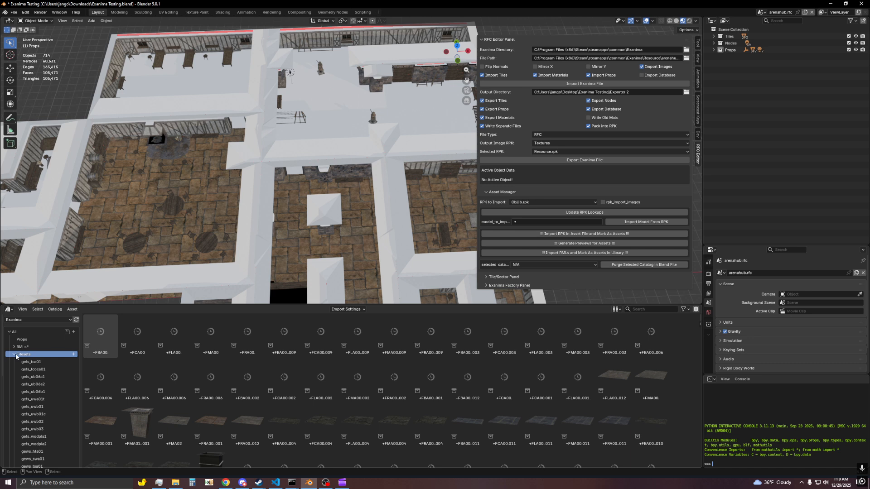
pyautogui.scroll(-10, 29, 365)
pyautogui.scroll(5, 32, 367)
pyautogui.scroll(5, 32, 368)
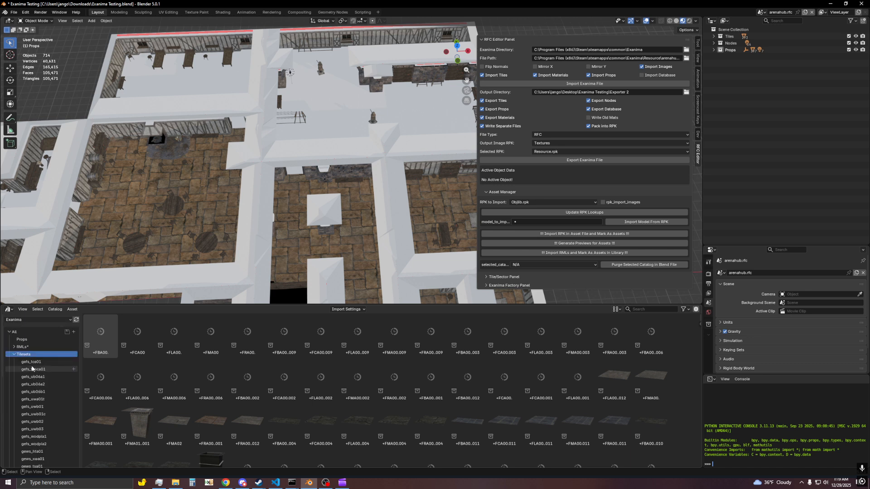
# - Show the second tileset sub-catalog, and select a wall tile and a floor tile in the level to inspect their wallset and floorset
pyautogui.click(32, 369)
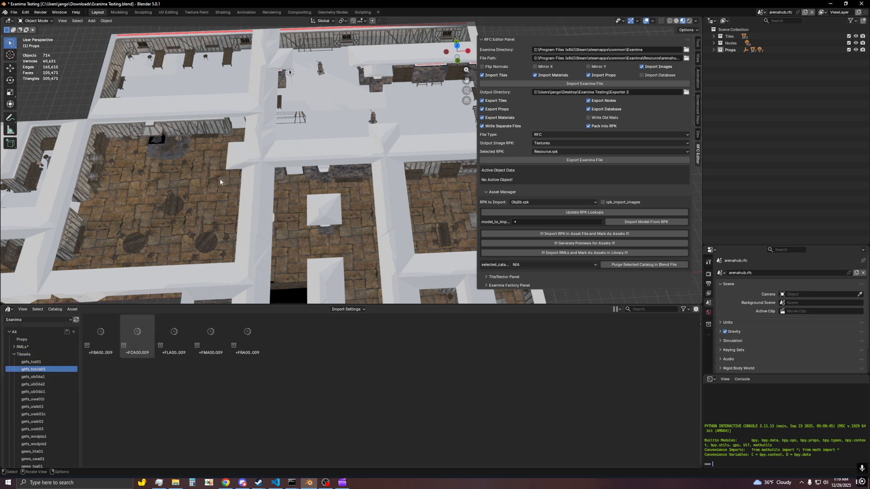
pyautogui.scroll(2, 194, 120)
pyautogui.scroll(3, 296, 192)
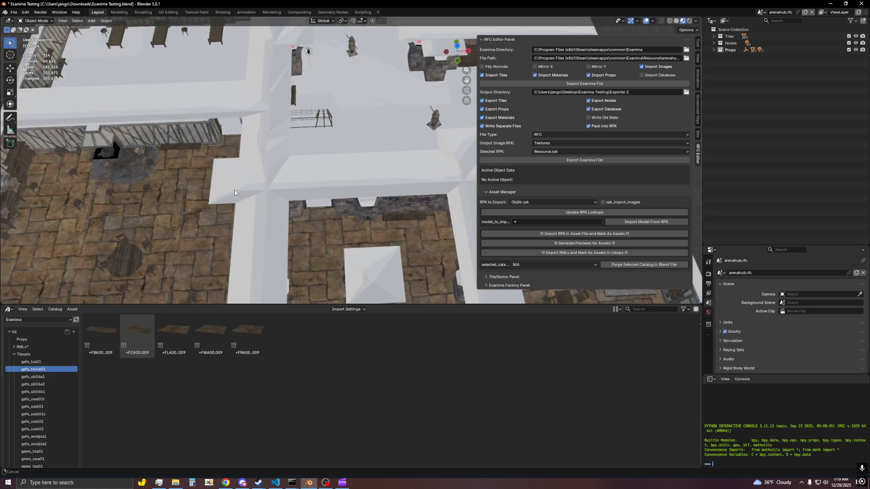
pyautogui.click(303, 167)
pyautogui.scroll(-5, 303, 169)
pyautogui.scroll(2, 384, 173)
pyautogui.keyDown('shift'); pyautogui.moveTo(313, 247); pyautogui.dragTo(306, 163, button='middle'); pyautogui.keyUp('shift')
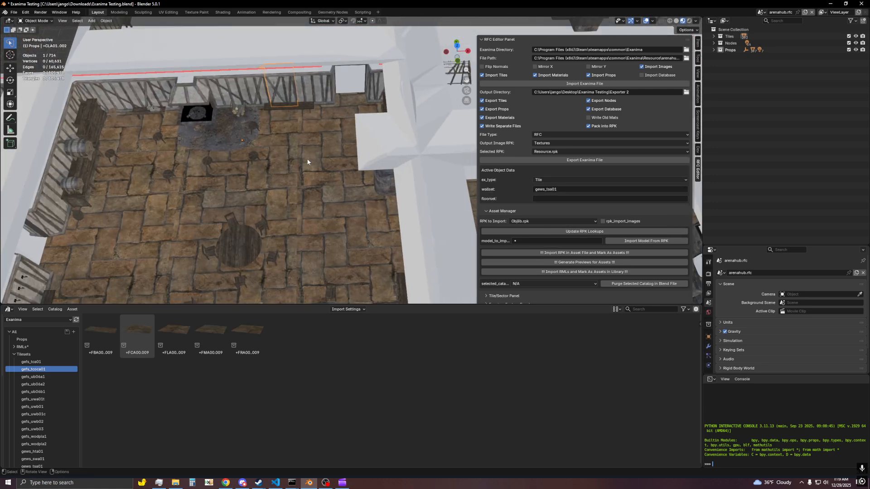
pyautogui.click(307, 164)
# - Show the gews_tca01 wall tileset in the Exanima library and view the matching walls in the level
pyautogui.scroll(-5, 23, 398)
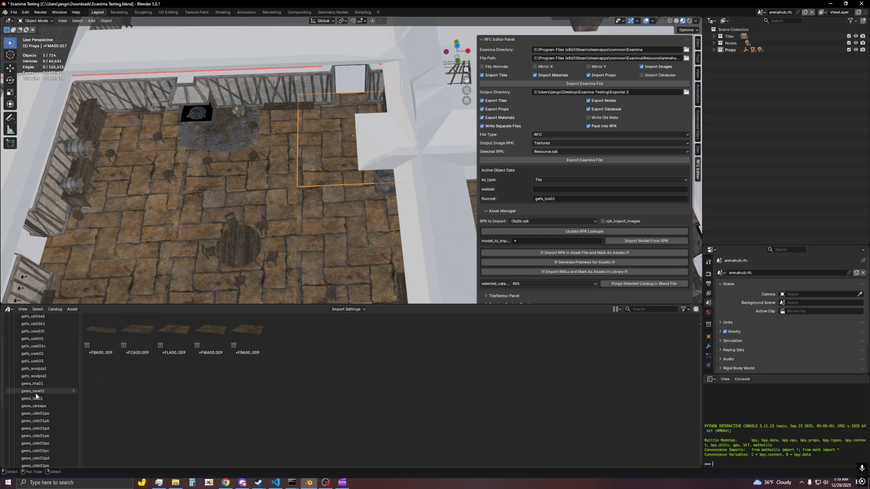
pyautogui.click(31, 398)
pyautogui.keyDown('shift'); pyautogui.moveTo(390, 227); pyautogui.dragTo(288, 202, button='middle'); pyautogui.keyUp('shift')
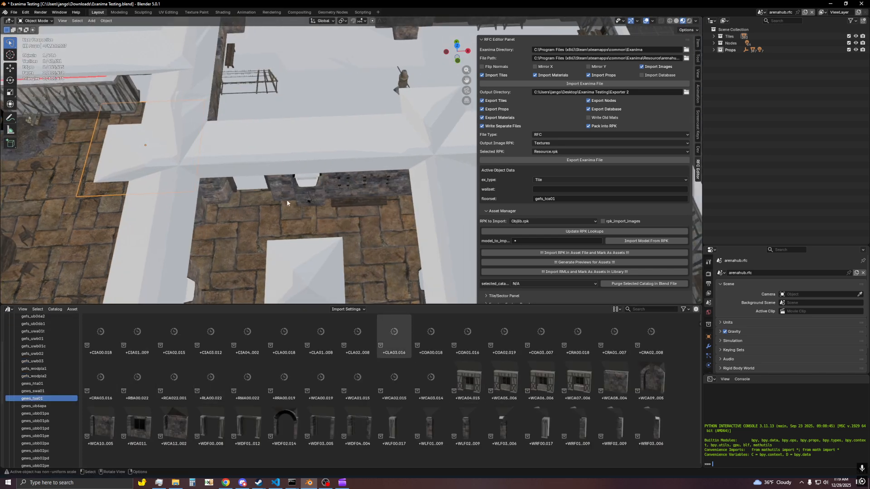
pyautogui.moveTo(392, 200); pyautogui.dragTo(383, 202, button='middle')
pyautogui.scroll(-4, 384, 202)
# - Expand the RMLs catalog, view the Props catalog again, and show the materials in common.rml
pyautogui.click(604, 262)
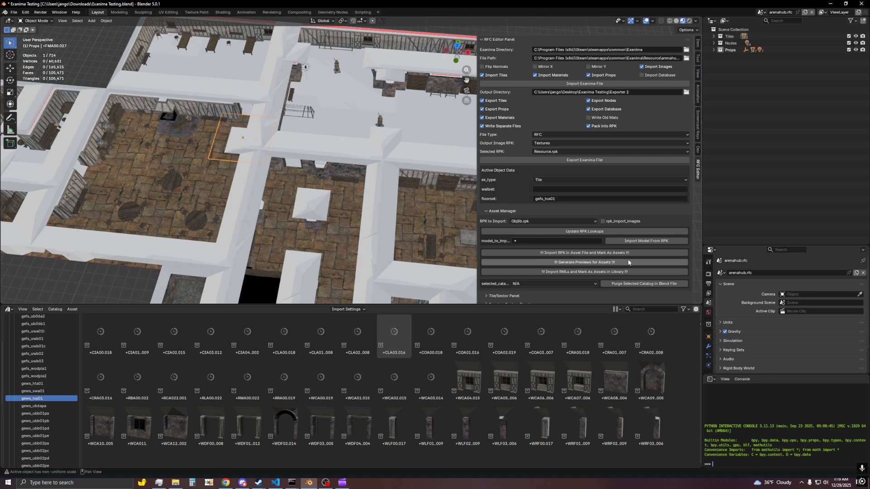
pyautogui.click(565, 273)
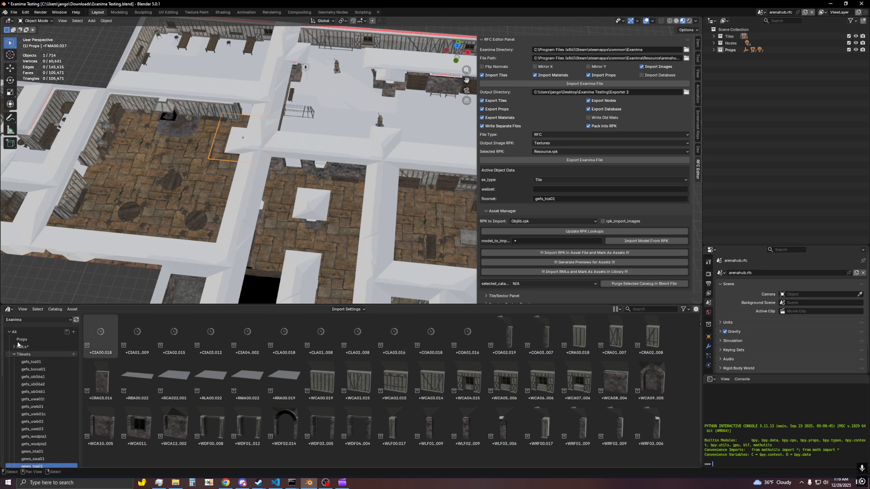
pyautogui.click(15, 346)
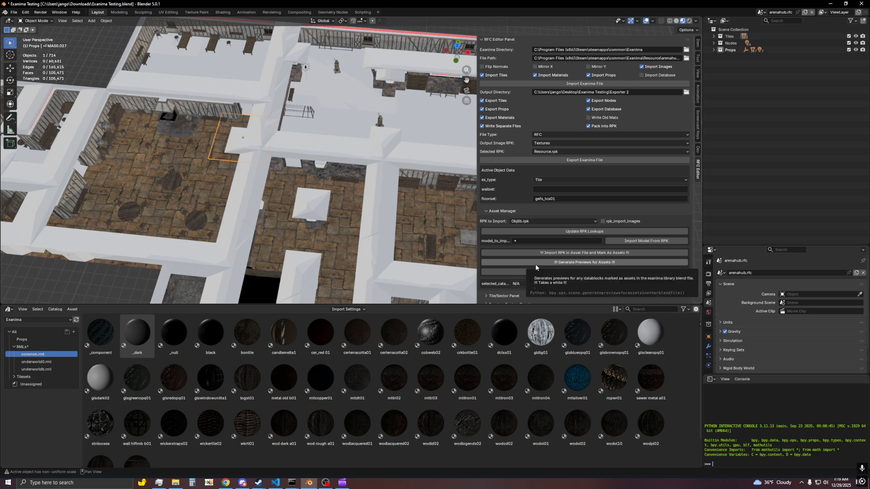
pyautogui.click(21, 339)
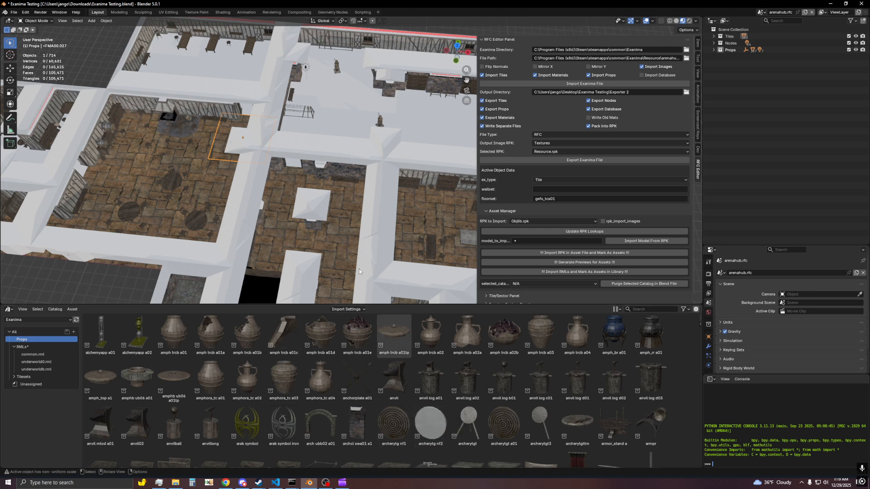
pyautogui.scroll(-2, 337, 223)
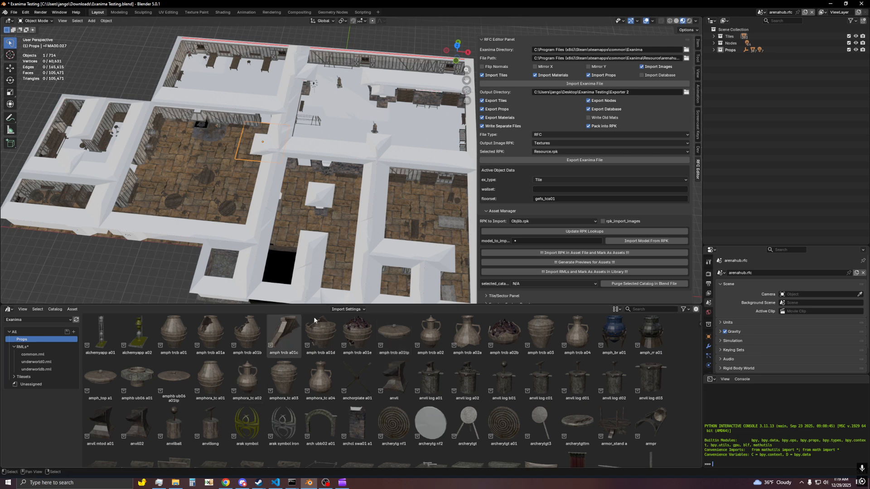
pyautogui.click(36, 356)
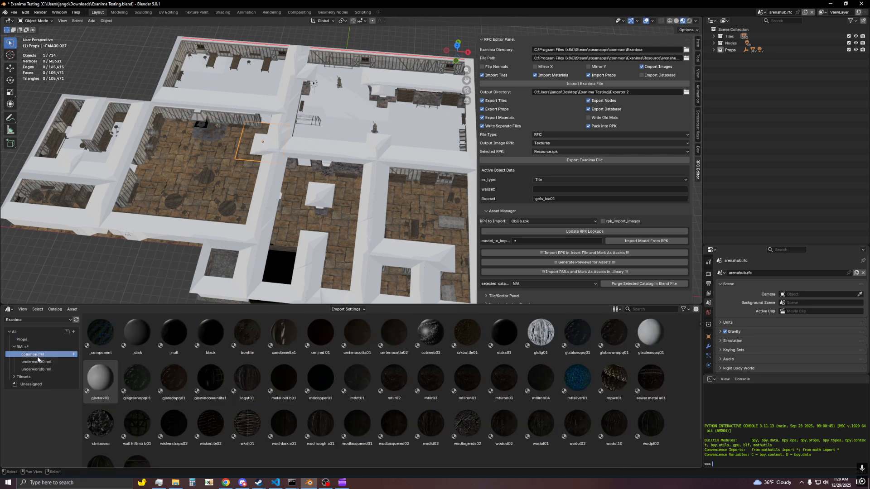
# - Add a 2 m cube on the empty ground beside the arena hub level
pyautogui.moveTo(337, 223); pyautogui.dragTo(303, 213, button='middle')
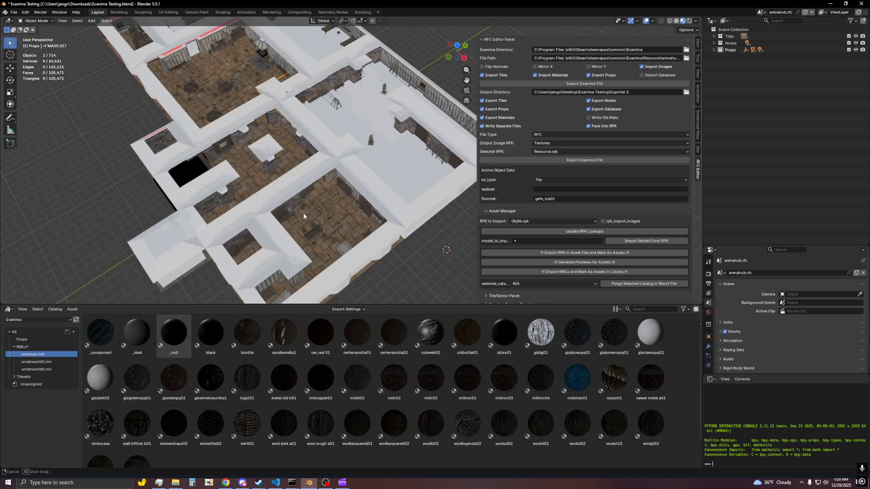
pyautogui.keyDown('shift'); pyautogui.moveTo(435, 249); pyautogui.dragTo(324, 182, button='middle'); pyautogui.keyUp('shift')
pyautogui.scroll(2, 326, 176)
pyautogui.click(329, 174)
pyautogui.scroll(2, 329, 173)
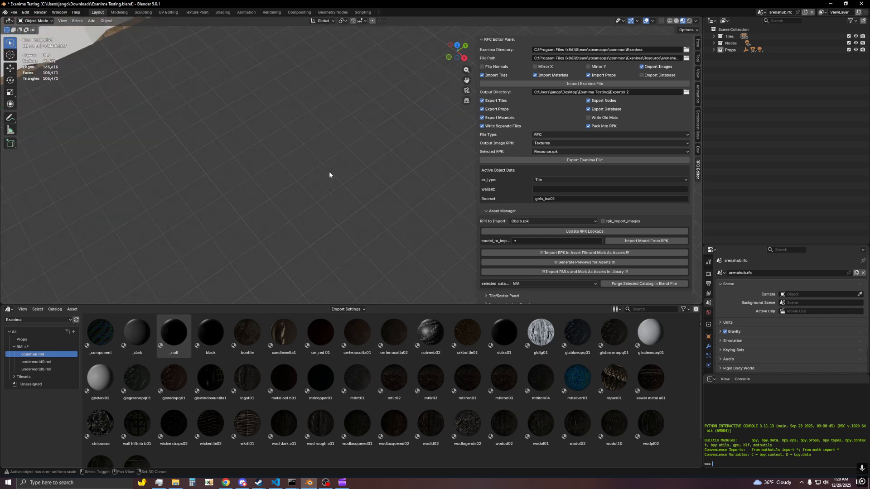
pyautogui.hotkey('shift', 'a')
pyautogui.moveTo(317, 181)
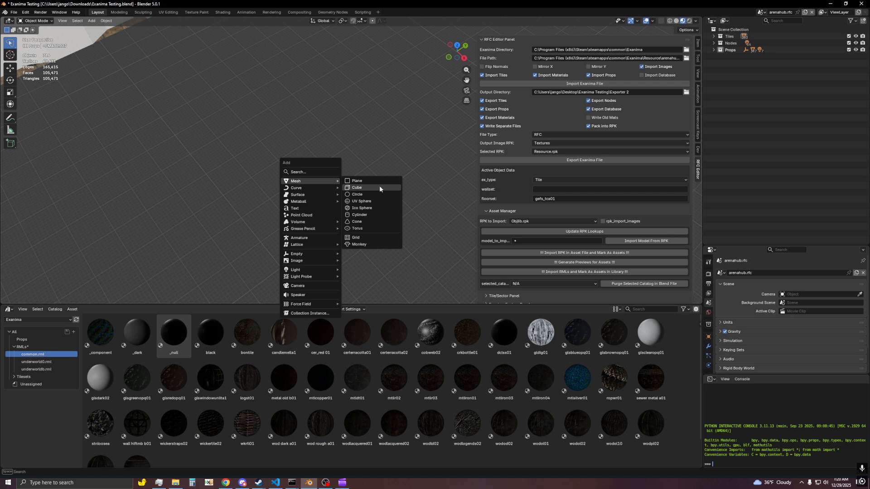
pyautogui.click(380, 187)
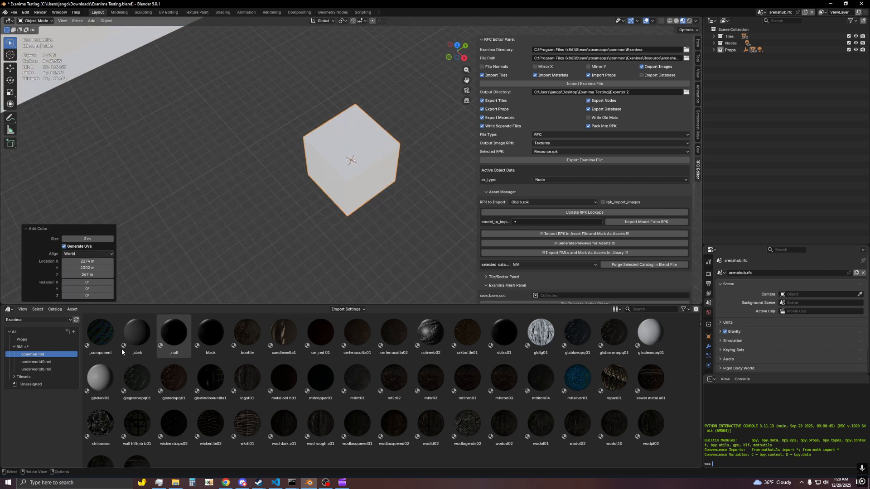
# - Try the wodpl10 material from common.rml on the cube, and delete the cube
pyautogui.scroll(-2, 118, 404)
pyautogui.moveTo(137, 439); pyautogui.dragTo(351, 176)
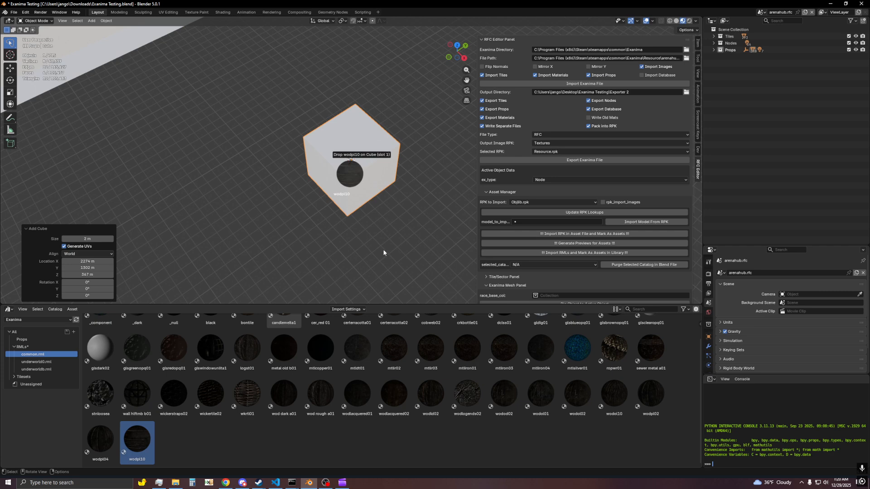
pyautogui.moveTo(382, 250); pyautogui.dragTo(336, 195, button='middle')
pyautogui.press('x')
pyautogui.click(335, 191)
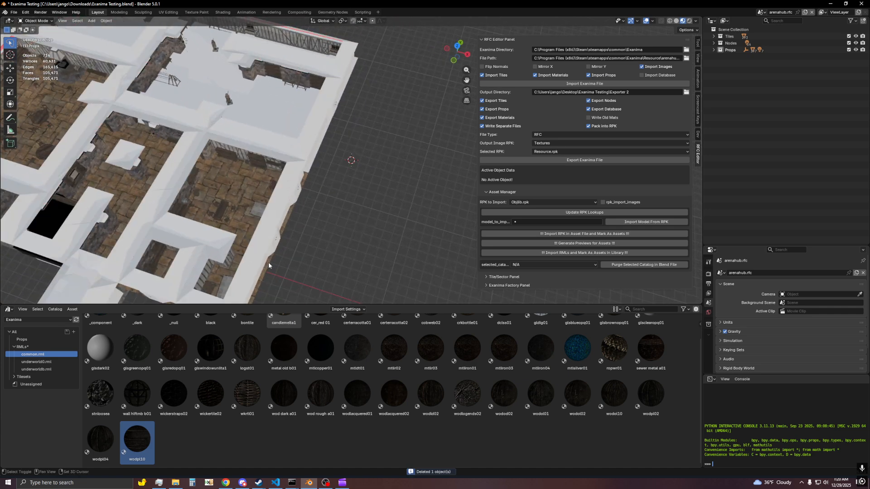
# - Show the whole RMLs catalog with its sub-catalogs collapsed, and save the Blender file
pyautogui.scroll(-10, 420, 208)
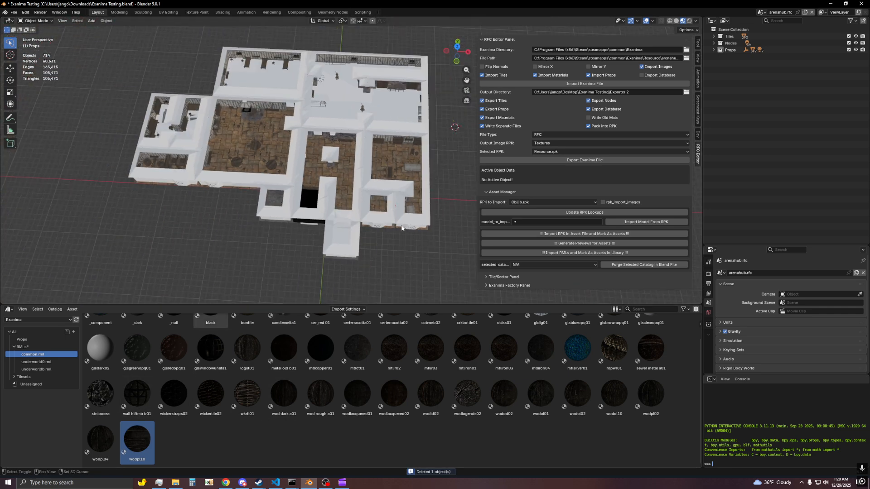
pyautogui.click(22, 347)
pyautogui.click(14, 346)
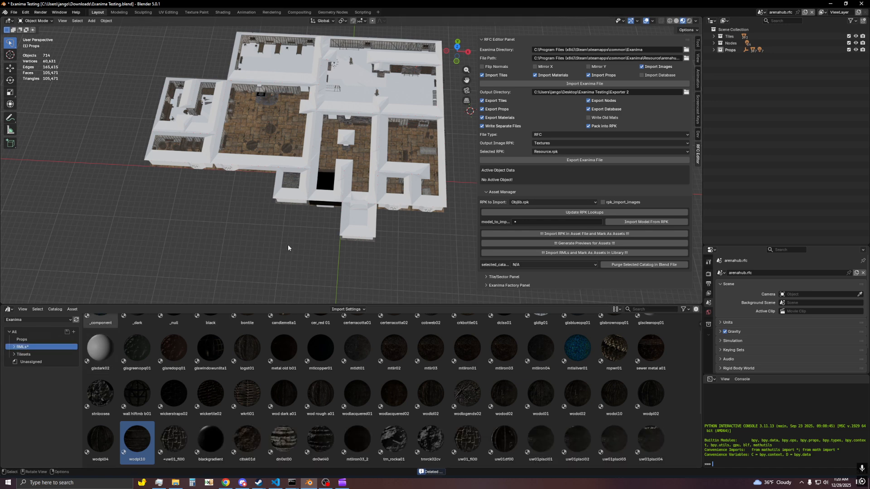
pyautogui.hotkey('ctrl', 's')
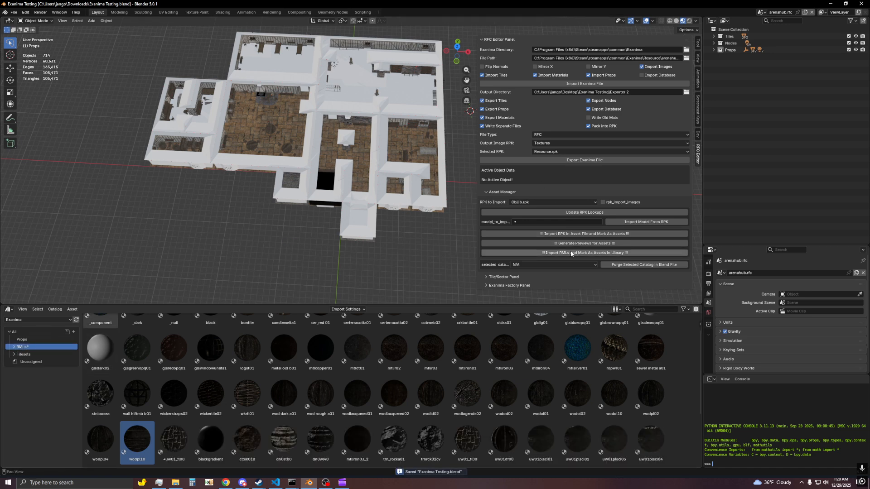
# - Examine the list of catalogs available for purging and compare it with the Tilesets sub-catalogs, including gews_uwa02 and gews_uwa01p
pyautogui.click(556, 265)
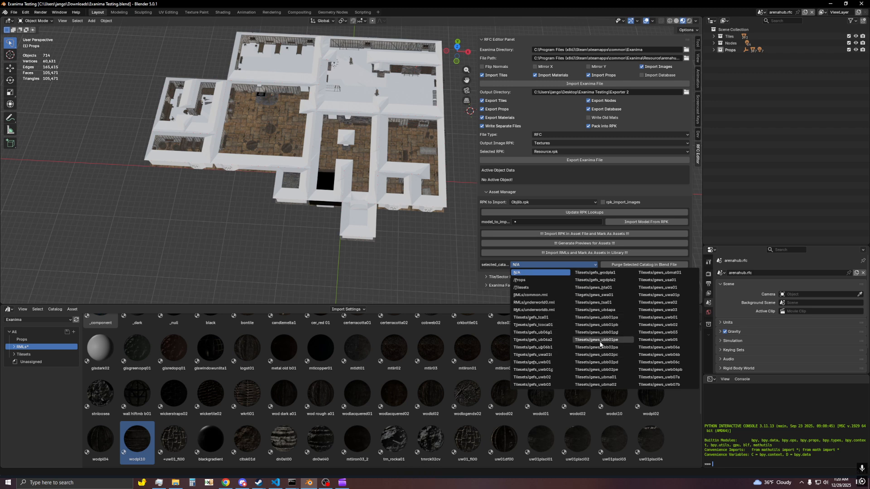
pyautogui.click(14, 355)
pyautogui.scroll(-5, 51, 401)
pyautogui.scroll(-3, 51, 401)
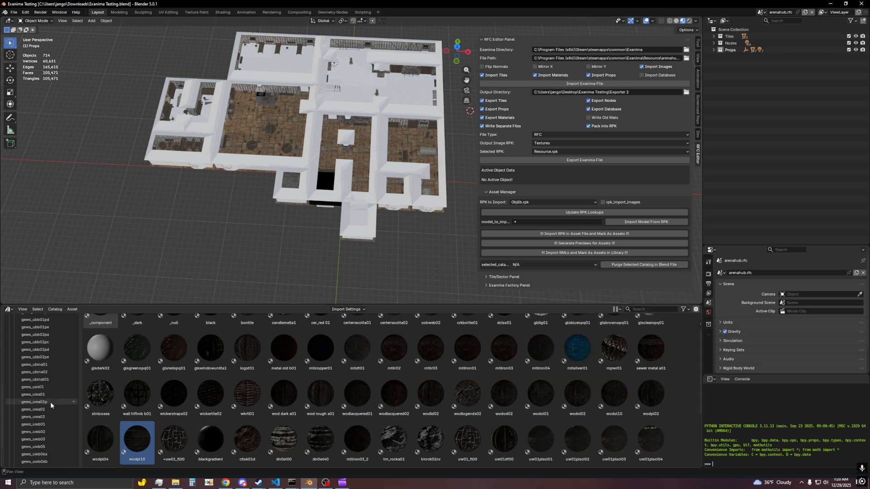
pyautogui.click(45, 423)
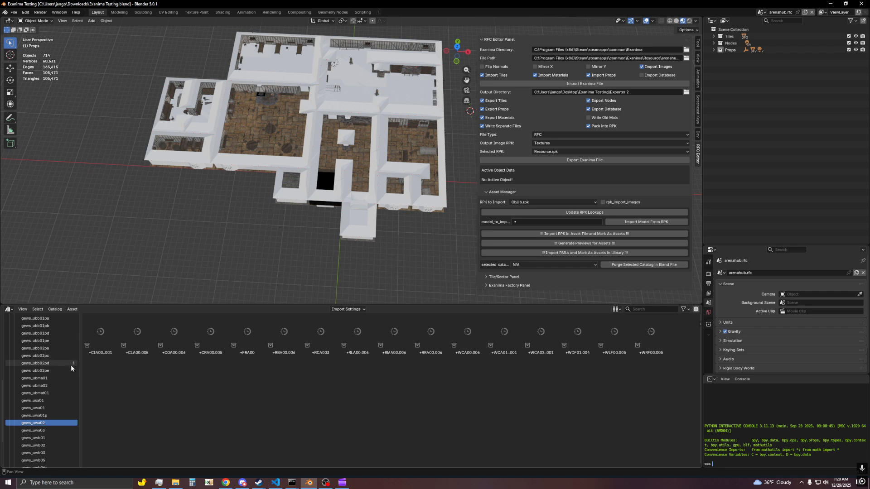
pyautogui.click(532, 265)
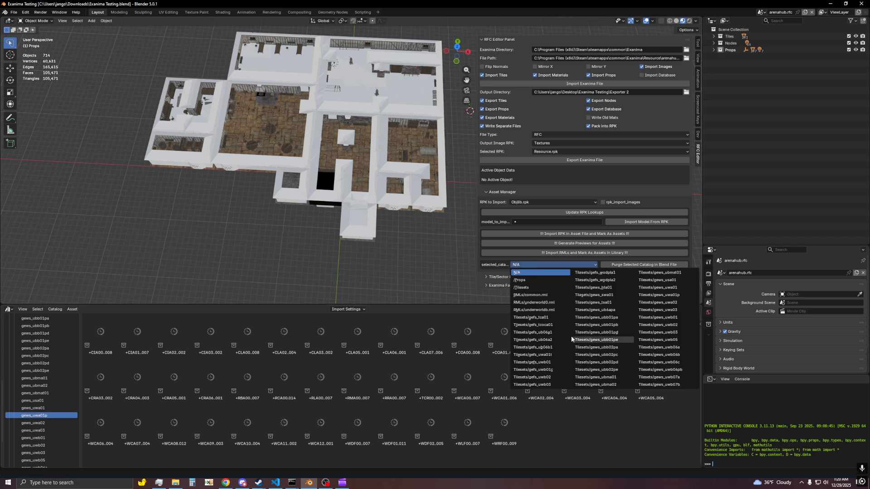
pyautogui.scroll(9, 44, 389)
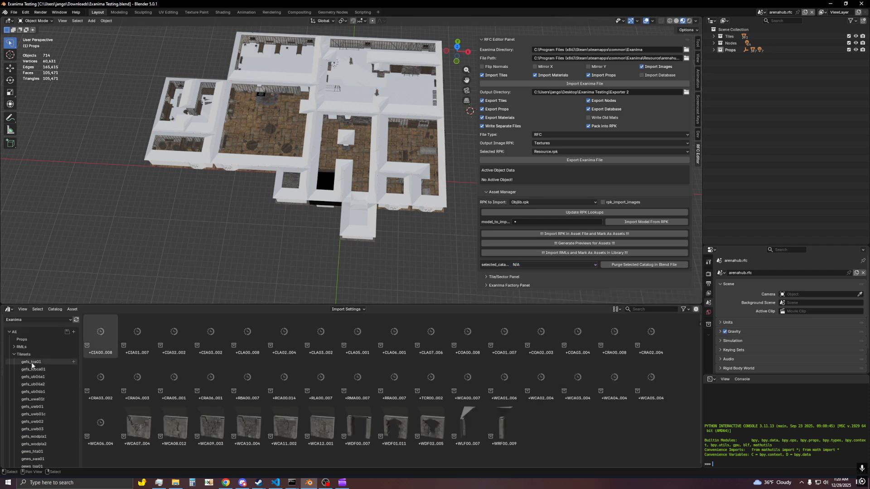
# - Choose Tilesets/gefs_tca01 as the catalog for purging and show that tileset's assets in the library
pyautogui.click(543, 263)
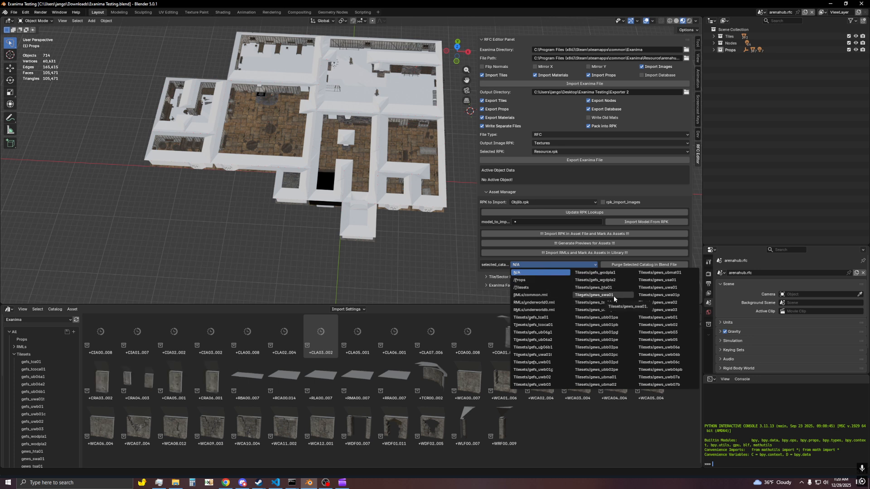
pyautogui.click(536, 319)
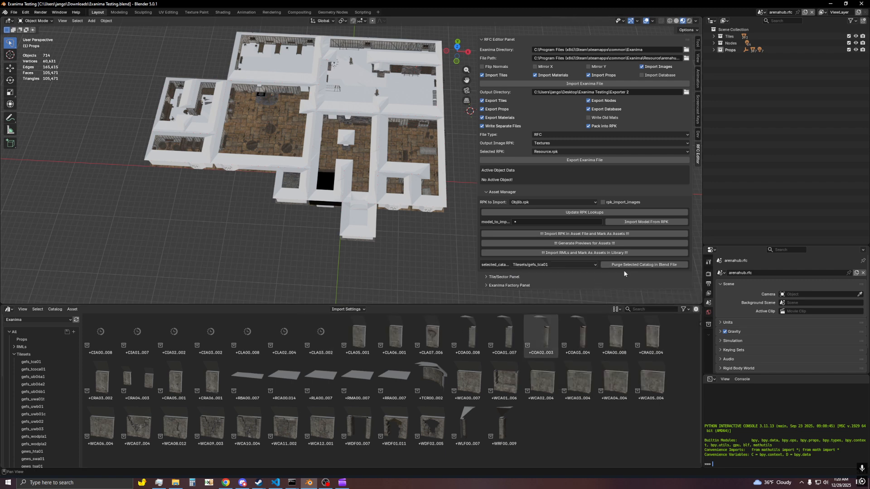
pyautogui.click(42, 362)
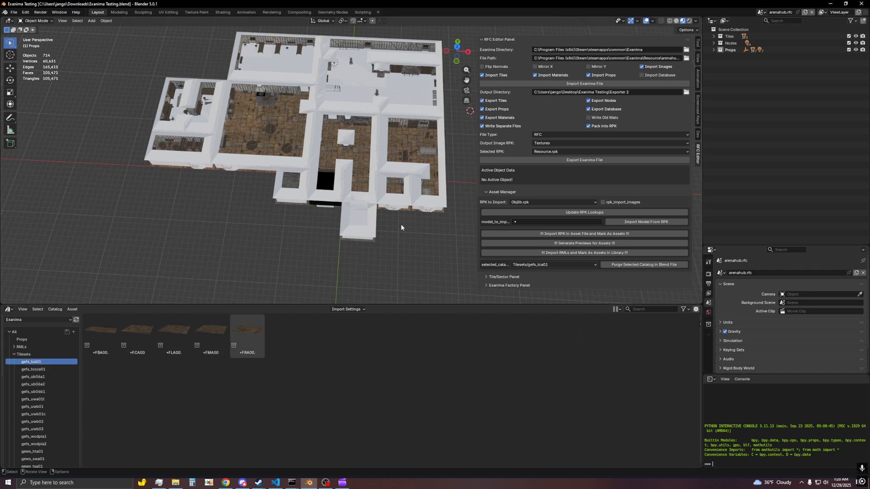
pyautogui.moveTo(409, 216); pyautogui.dragTo(373, 217, button='middle')
pyautogui.scroll(3, 387, 223)
pyautogui.scroll(1, 388, 224)
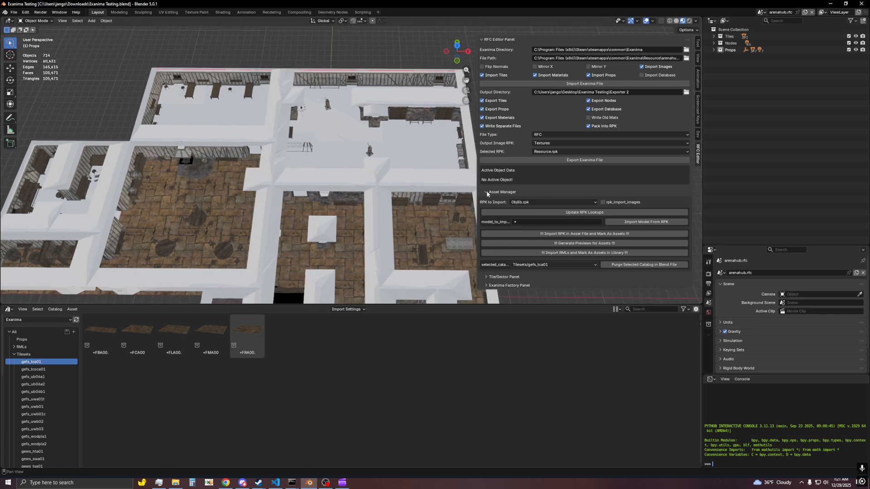
# - Show the library's Props catalog and make the scene's Props collection active, with the large tiled room in view
pyautogui.click(22, 340)
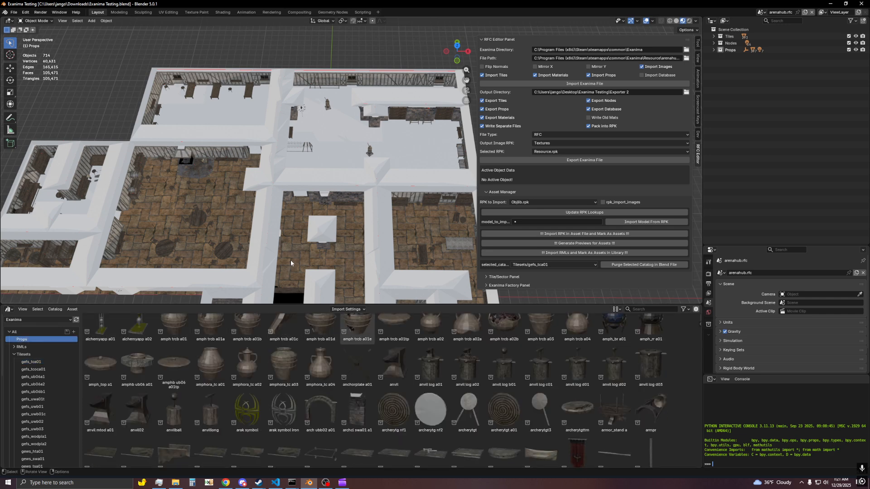
pyautogui.keyDown('shift'); pyautogui.moveTo(247, 237); pyautogui.dragTo(305, 209, button='middle'); pyautogui.keyUp('shift')
pyautogui.click(732, 50)
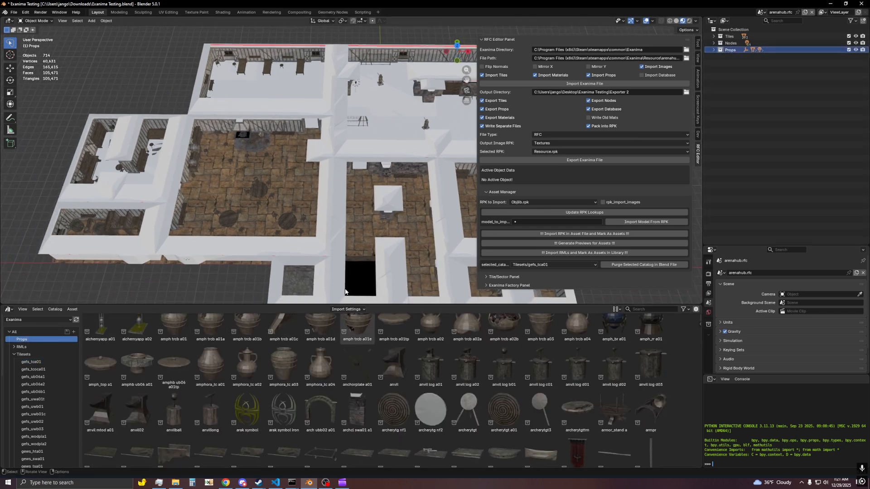
pyautogui.keyDown('shift'); pyautogui.moveTo(268, 203); pyautogui.dragTo(313, 311, button='middle'); pyautogui.keyUp('shift')
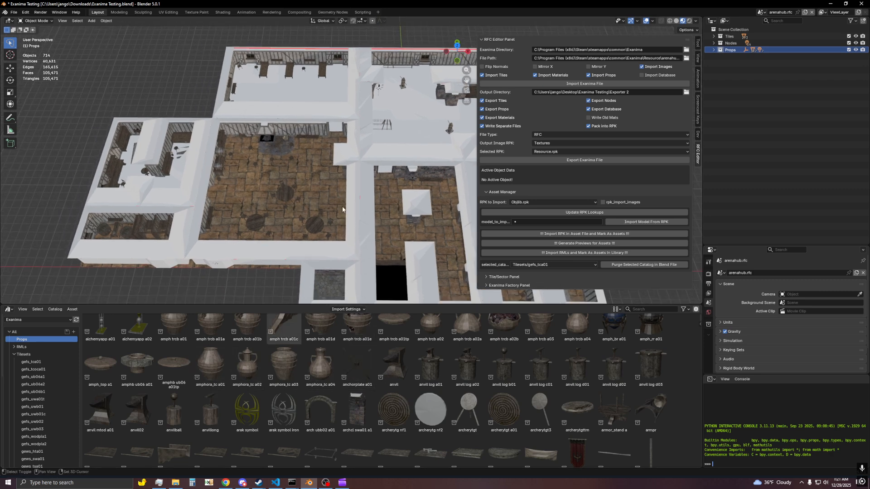
pyautogui.scroll(4, 343, 210)
# - Set the Asset Browser's import method to Append
pyautogui.click(338, 309)
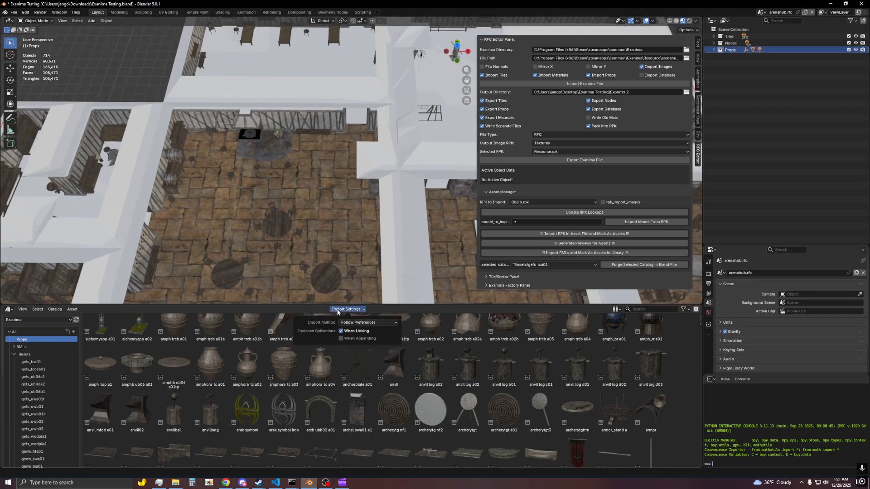
pyautogui.click(355, 322)
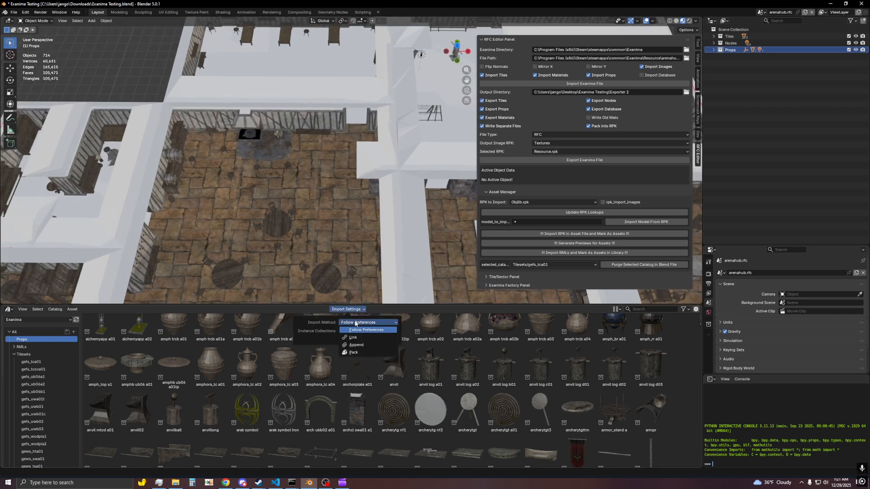
pyautogui.click(366, 344)
pyautogui.click(363, 323)
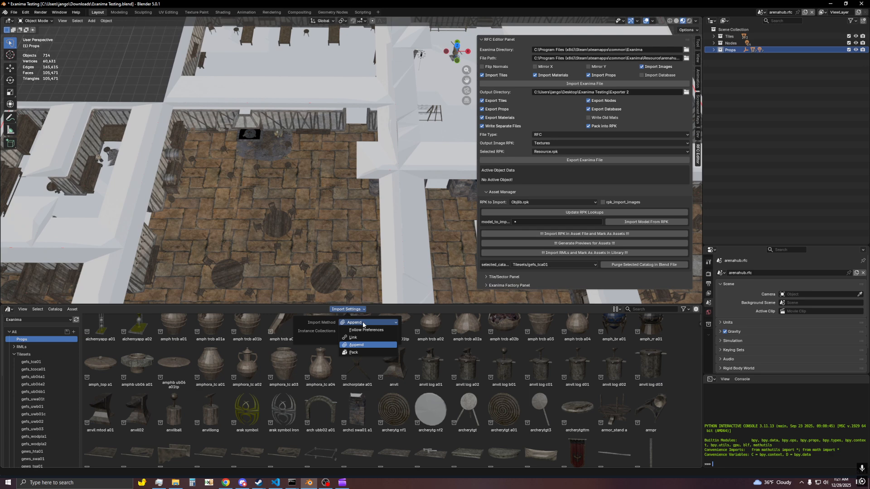
# - Append the amph trcb a01e prop into the Props collection, placing it on the tiled room's floor beside the round table
pyautogui.scroll(1, 354, 339)
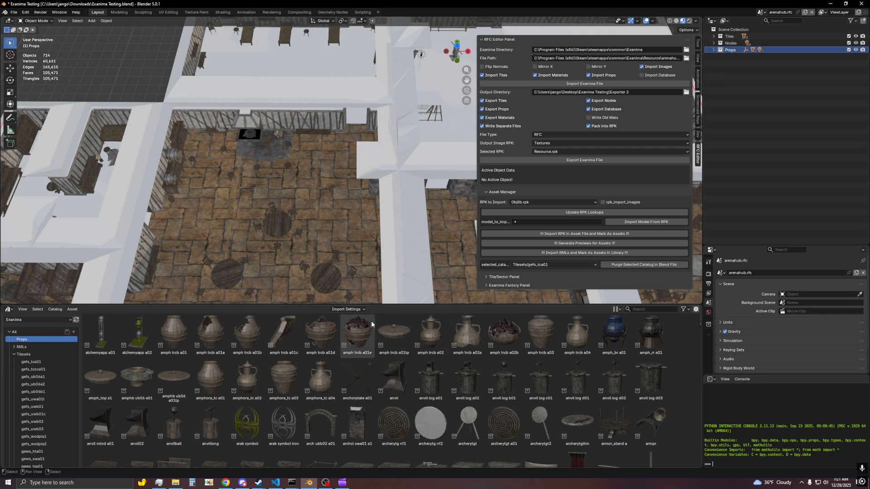
pyautogui.click(354, 309)
pyautogui.click(354, 311)
pyautogui.click(729, 37)
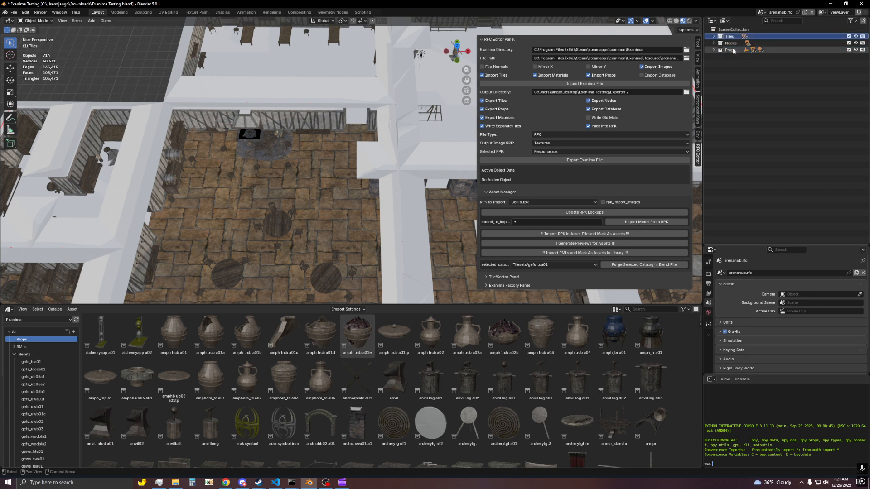
pyautogui.click(732, 50)
pyautogui.scroll(3, 348, 241)
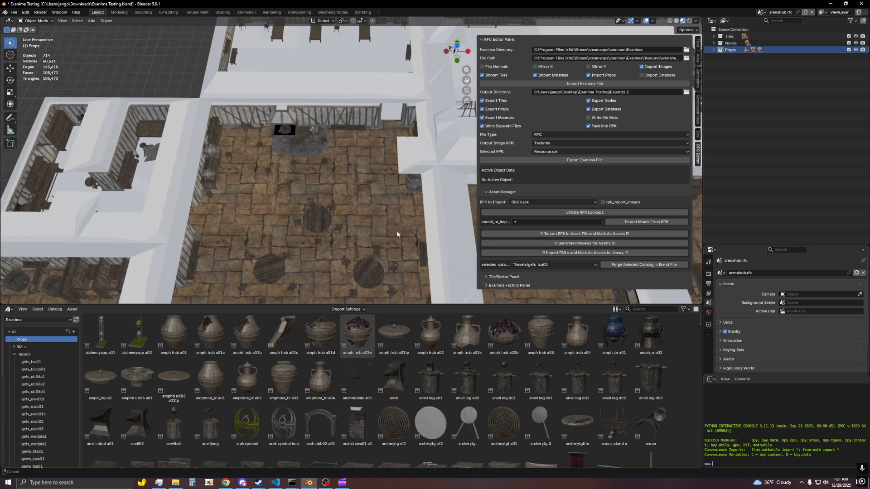
pyautogui.scroll(2, 397, 271)
pyautogui.scroll(-1, 406, 246)
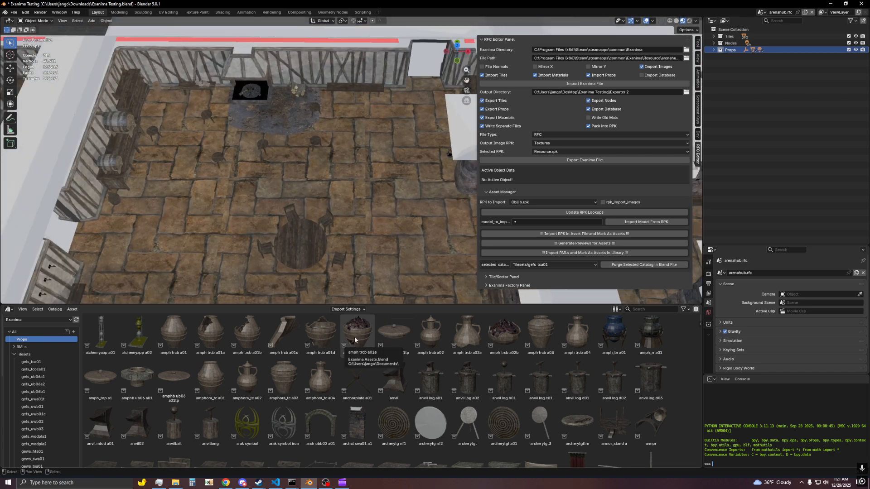
pyautogui.moveTo(355, 336); pyautogui.dragTo(385, 231)
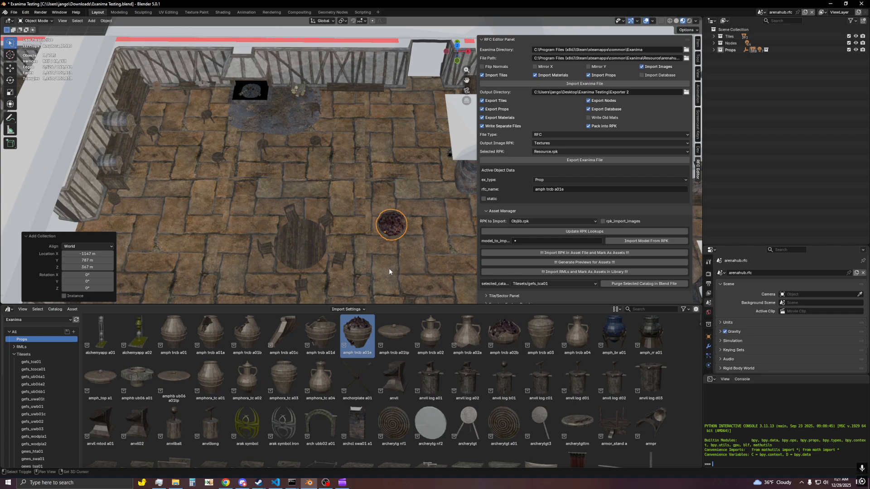
# - Move the amphora horizontally about 822 m in X and -337 m in Y, into the neighbouring stone-walled room
pyautogui.moveTo(388, 271); pyautogui.dragTo(325, 139, button='middle')
pyautogui.scroll(-3, 325, 140)
pyautogui.hotkey('shift', 'g')
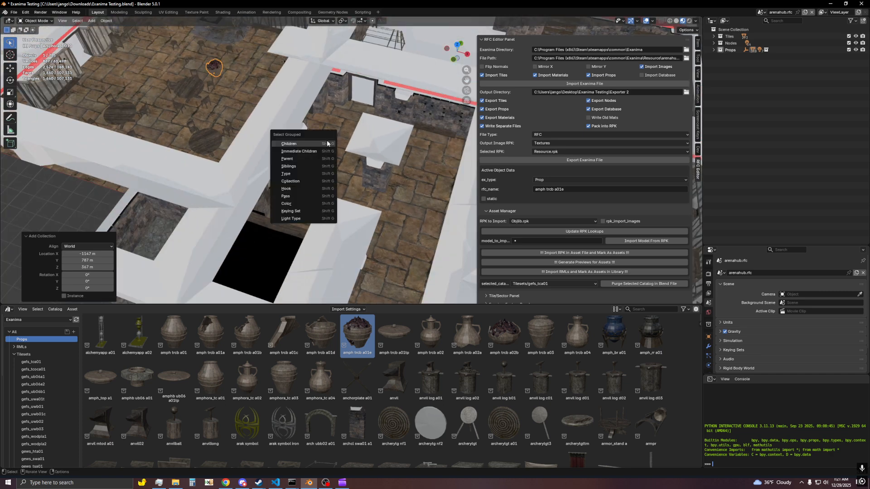
pyautogui.press('g')
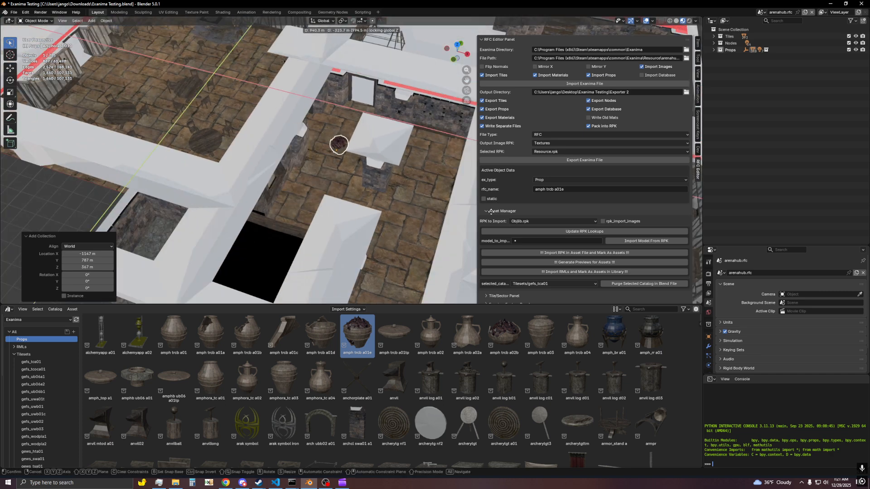
pyautogui.click(476, 207)
# - Lower the amphora along the Z axis onto the stone-walled room's floor
pyautogui.moveTo(476, 206); pyautogui.dragTo(455, 200, button='middle')
pyautogui.moveTo(389, 192)
pyautogui.mouseDown(button='middle')
pyautogui.moveTo(335, 172)
pyautogui.moveTo(377, 186)
pyautogui.mouseUp(button='middle')
pyautogui.scroll(4, 377, 188)
pyautogui.scroll(5, 366, 155)
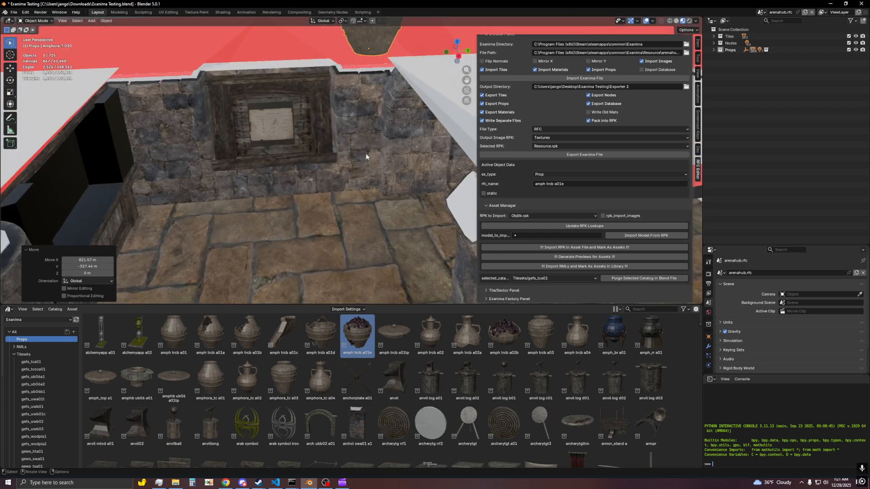
pyautogui.press('g')
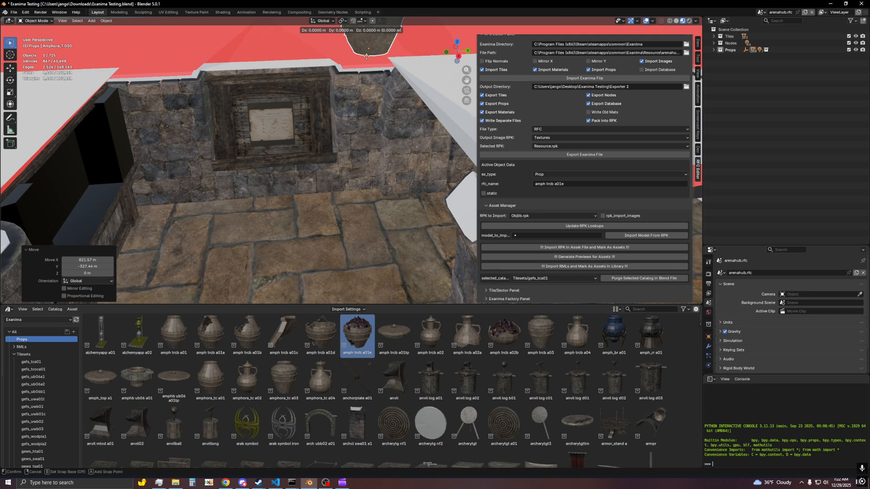
pyautogui.press('z')
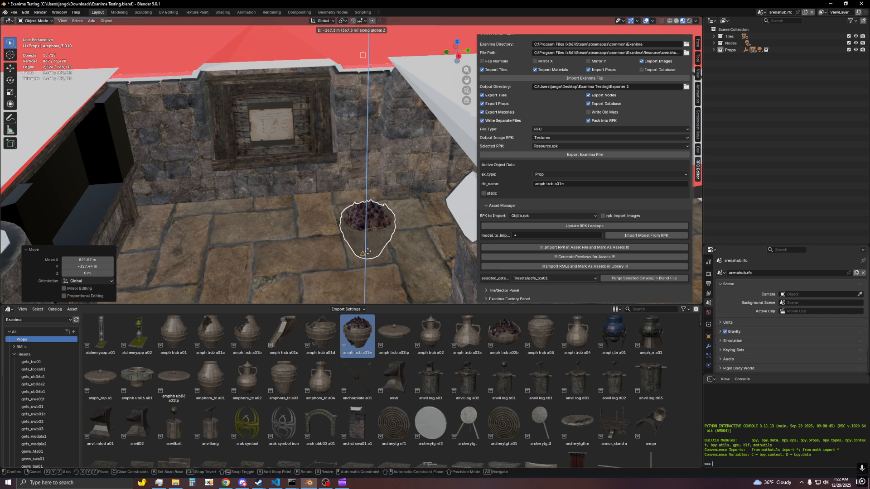
pyautogui.click(371, 248)
pyautogui.moveTo(371, 248); pyautogui.dragTo(324, 197, button='middle')
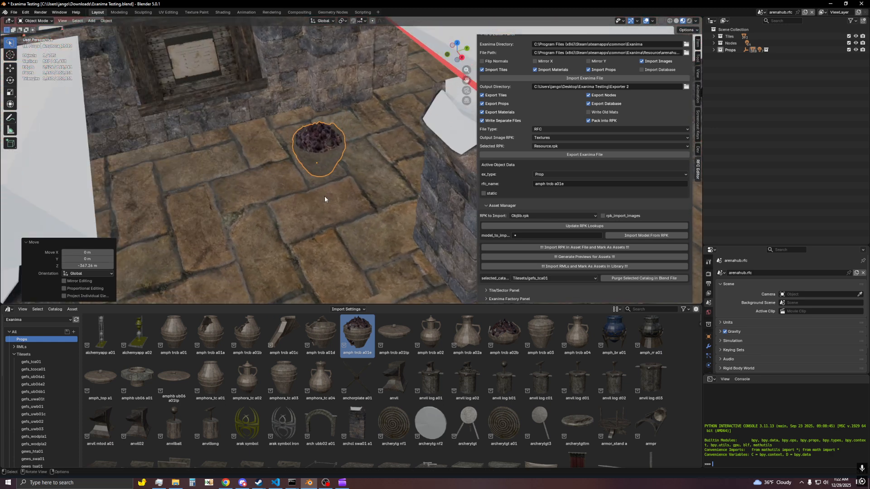
# - Bring up the Screencast Keys settings and enlarge the 3D viewport by shrinking the asset library below it
pyautogui.click(699, 119)
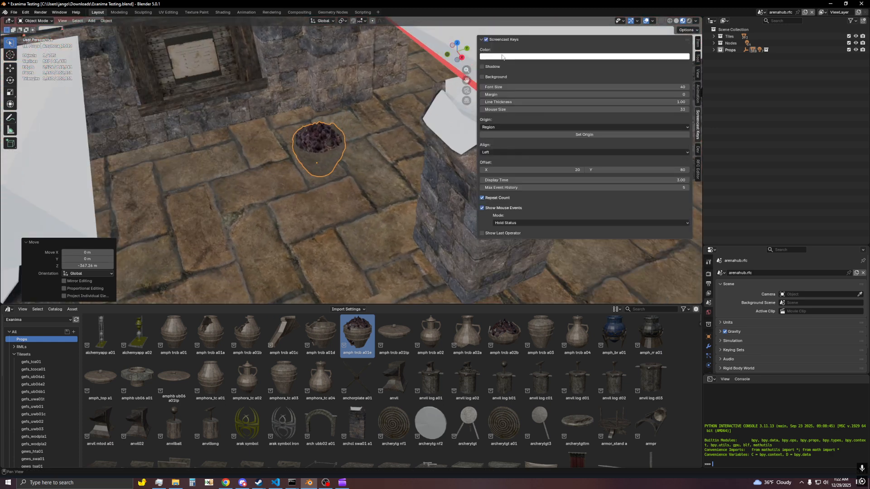
pyautogui.scroll(-2, 199, 209)
pyautogui.scroll(-2, 280, 222)
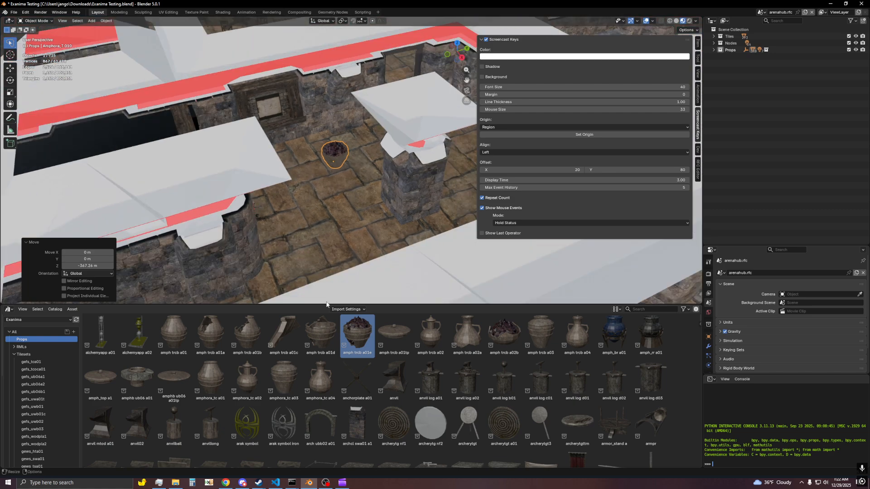
pyautogui.moveTo(321, 304); pyautogui.dragTo(321, 398)
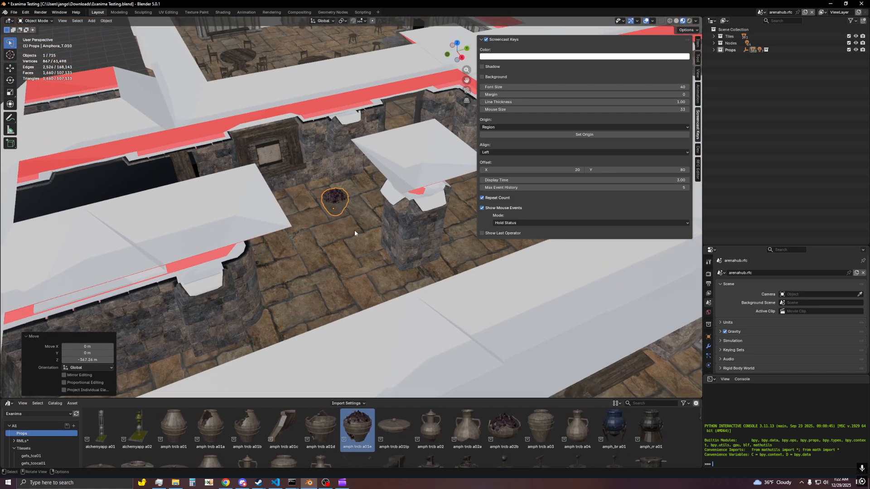
# - Move the amphora about -139 m in X and -384 m in Y, beside the dark opening in the floor
pyautogui.moveTo(355, 229); pyautogui.dragTo(351, 261, button='middle')
pyautogui.press('g')
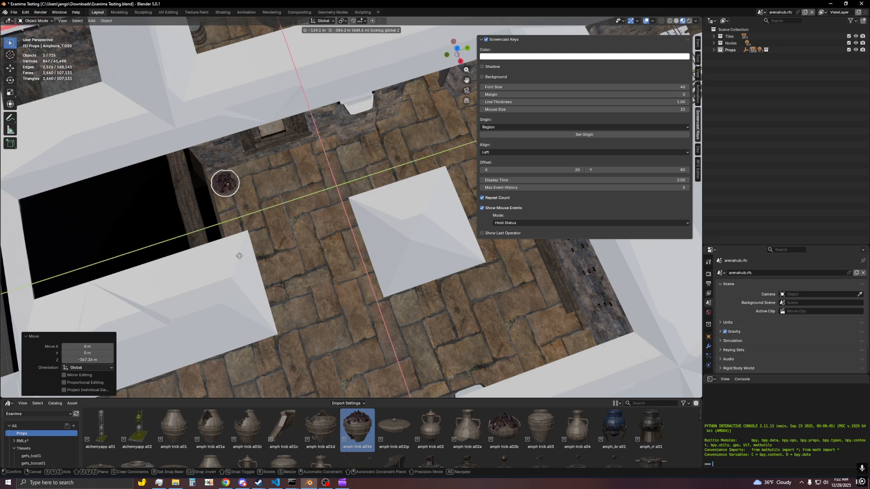
pyautogui.click(243, 258)
pyautogui.moveTo(244, 257); pyautogui.dragTo(438, 227, button='middle')
pyautogui.scroll(-3, 426, 232)
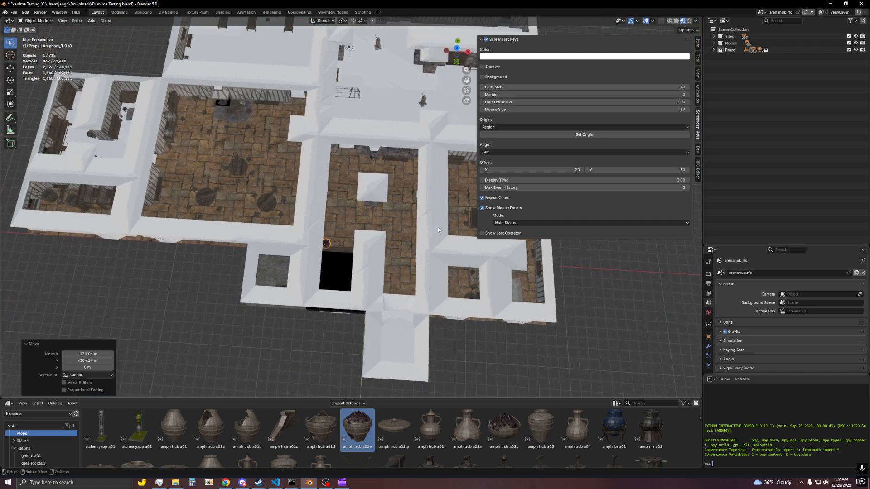
# - With nothing selected, show the RFC Editor's Tile/Sector tools in place of its Asset Manager tools
pyautogui.click(697, 171)
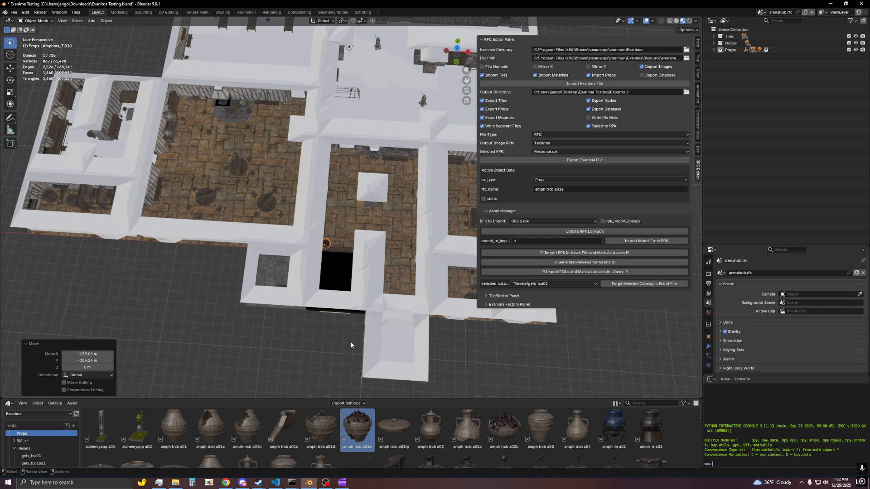
pyautogui.click(241, 358)
pyautogui.keyDown('shift'); pyautogui.moveTo(354, 306); pyautogui.dragTo(243, 378, button='middle'); pyautogui.keyUp('shift')
pyautogui.click(489, 210)
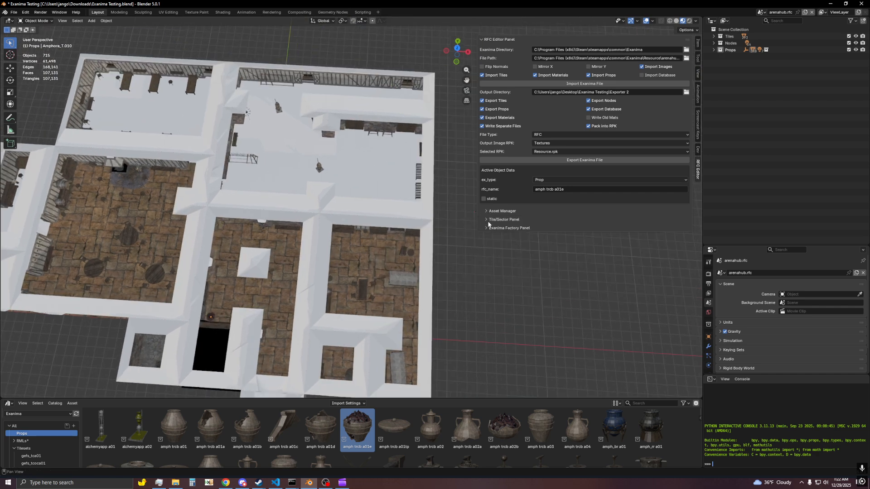
pyautogui.click(490, 219)
# - Select the wall tile near the corner of the room with beds to inspect its wallset, and try moving it
pyautogui.keyDown('shift'); pyautogui.moveTo(300, 190); pyautogui.dragTo(250, 212, button='middle'); pyautogui.keyUp('shift')
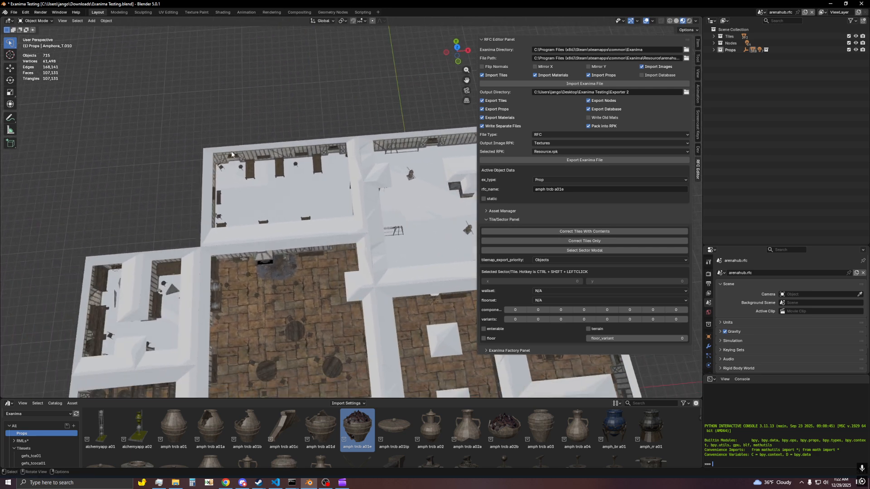
pyautogui.scroll(2, 231, 155)
pyautogui.keyDown('shift'); pyautogui.moveTo(197, 143); pyautogui.dragTo(263, 155, button='middle'); pyautogui.keyUp('shift')
pyautogui.click(249, 145)
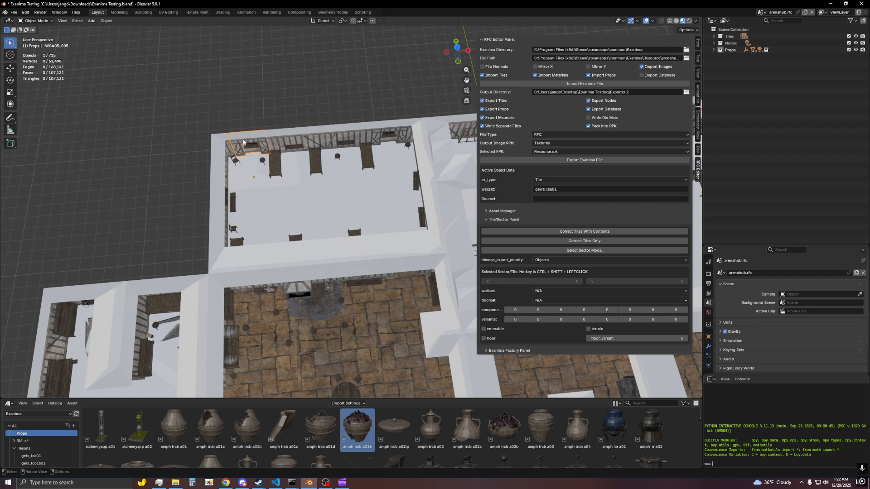
pyautogui.keyDown('shift'); pyautogui.moveTo(272, 188); pyautogui.dragTo(326, 172, button='middle'); pyautogui.keyUp('shift')
pyautogui.scroll(3, 358, 195)
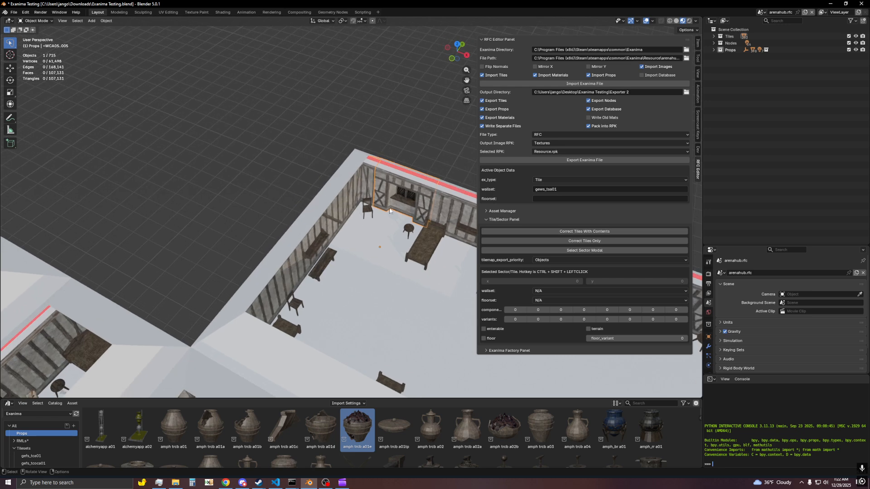
pyautogui.press('g')
pyautogui.rightClick(402, 189)
# - Select the floor tile in the same corner to inspect its floorset, and try moving it
pyautogui.click(385, 240)
pyautogui.press('g')
pyautogui.rightClick(329, 200)
pyautogui.scroll(-4, 354, 326)
pyautogui.keyDown('shift'); pyautogui.moveTo(433, 317); pyautogui.dragTo(338, 262, button='middle'); pyautogui.keyUp('shift')
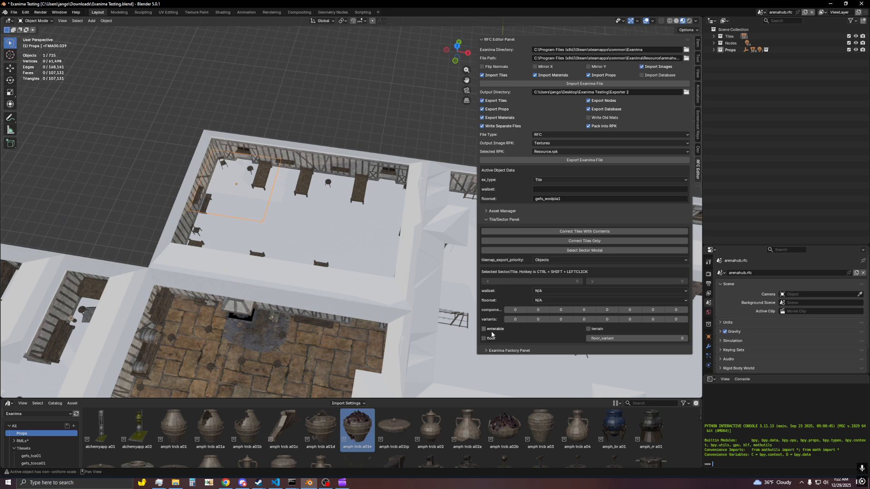
# - Select every object in the level, with the whole building in view
pyautogui.scroll(-3, 383, 237)
pyautogui.keyDown('shift'); pyautogui.moveTo(401, 237); pyautogui.dragTo(333, 227, button='middle'); pyautogui.keyUp('shift')
pyautogui.scroll(1, 334, 227)
pyautogui.scroll(-3, 334, 230)
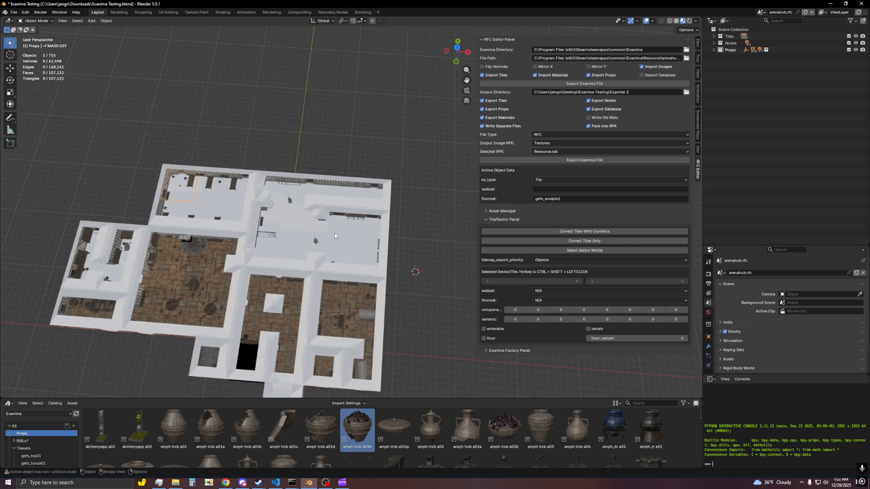
pyautogui.scroll(-2, 335, 233)
pyautogui.press('a')
pyautogui.scroll(3, 329, 243)
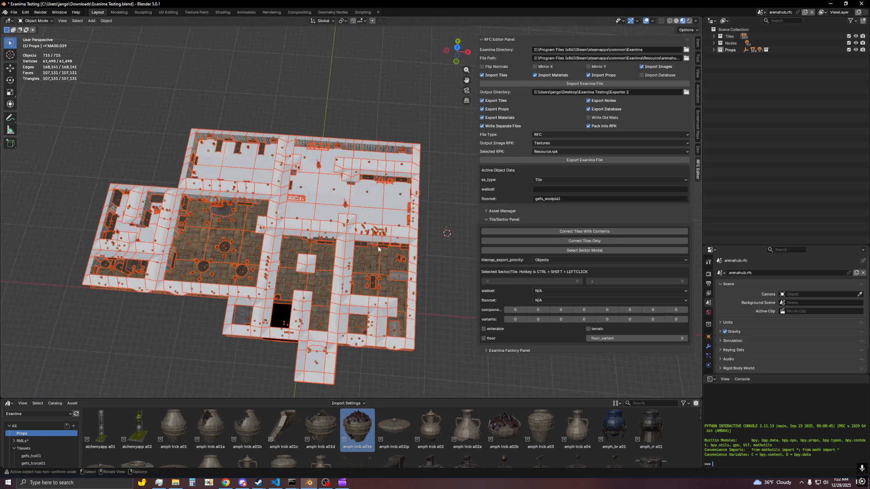
# - Try moving the whole level along Y and rotating it about Z
pyautogui.press('g')
pyautogui.press('y')
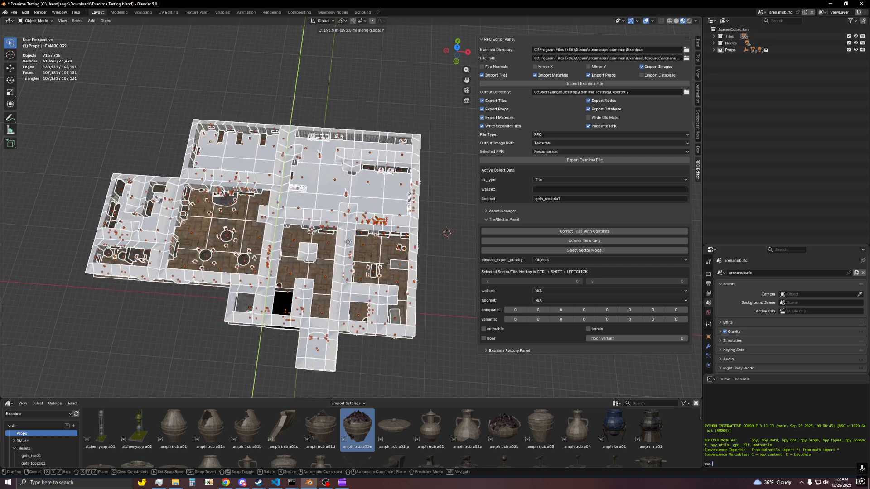
pyautogui.press('r')
pyautogui.press('z')
pyautogui.press('Escape')
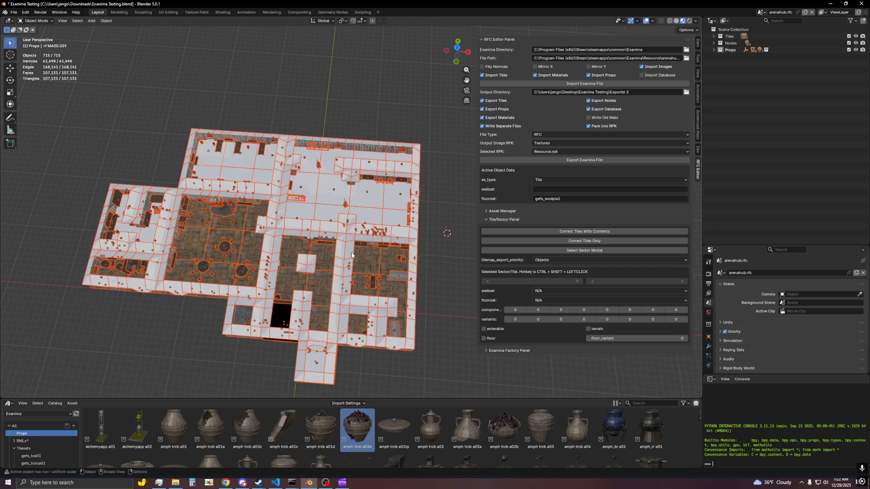
# - Shift the whole selected level about -188 m along the X axis, off its tile grid
pyautogui.moveTo(362, 295); pyautogui.dragTo(374, 302, button='middle')
pyautogui.scroll(3, 373, 297)
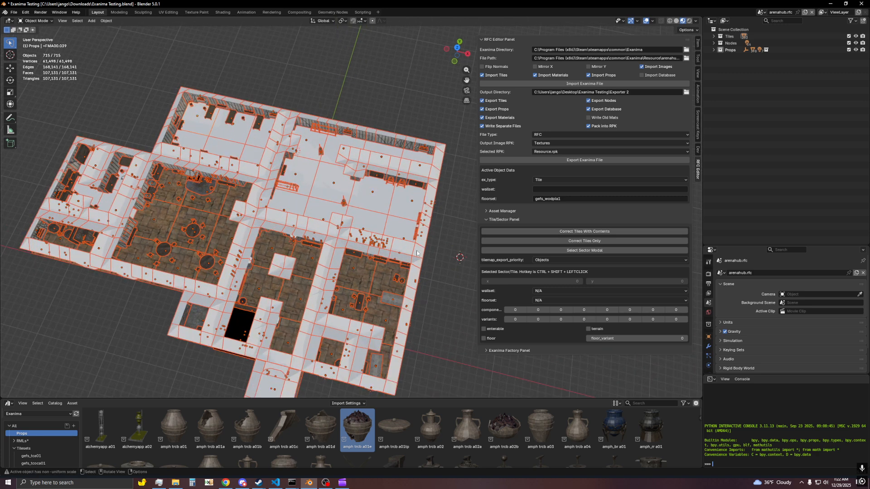
pyautogui.moveTo(451, 280); pyautogui.dragTo(411, 294, button='middle')
pyautogui.scroll(2, 460, 279)
pyautogui.press('g')
pyautogui.press('y')
pyautogui.press('x')
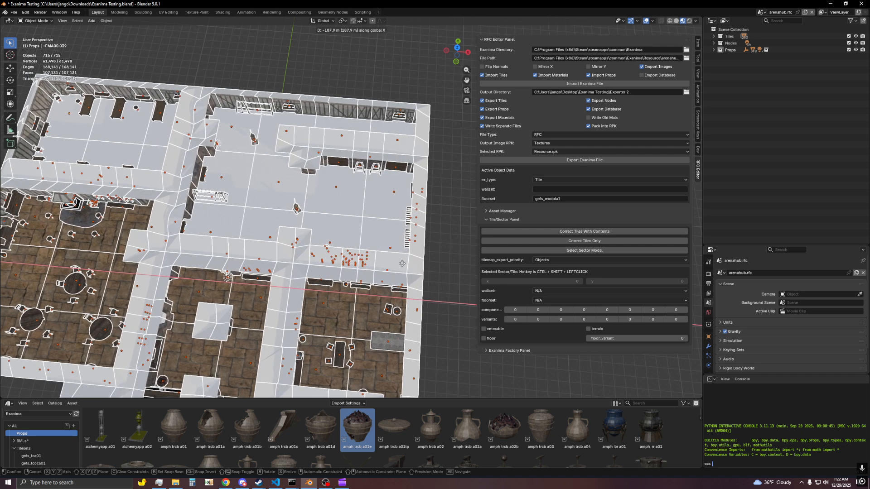
pyautogui.click(400, 263)
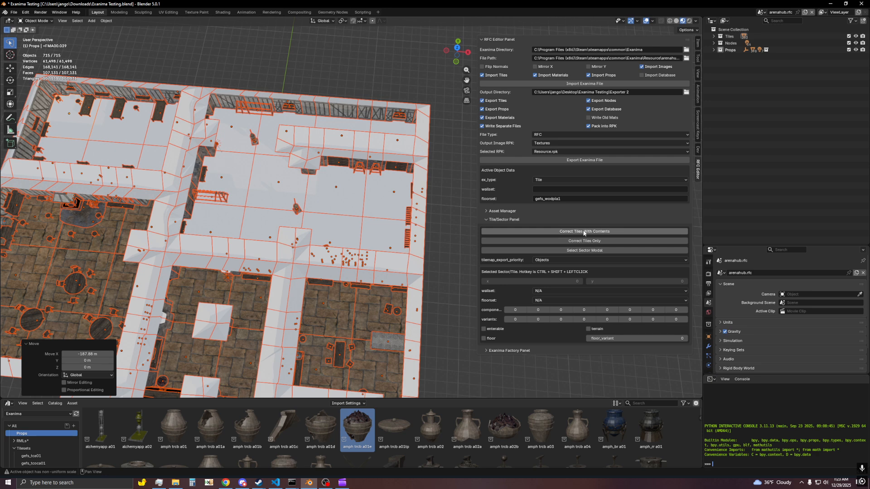
# - Try correcting the shifted level's tiles with their contents and the tiles only, and undo the last correction
pyautogui.scroll(1, 249, 143)
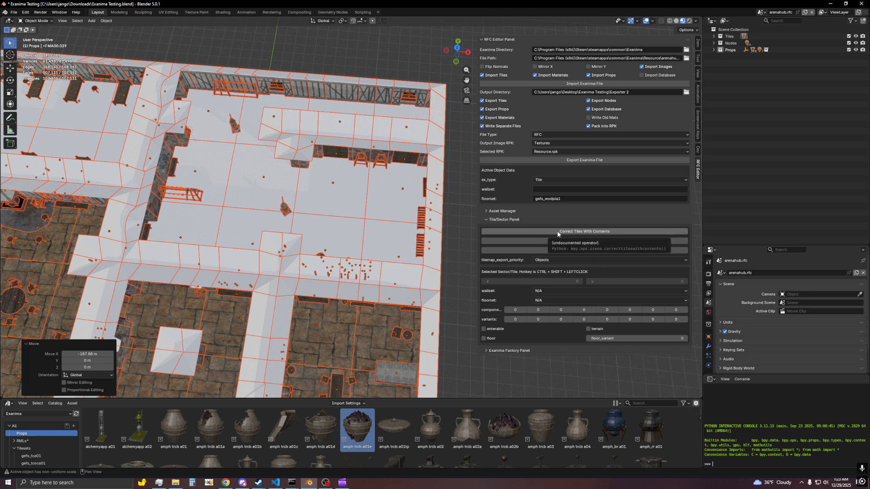
pyautogui.click(558, 232)
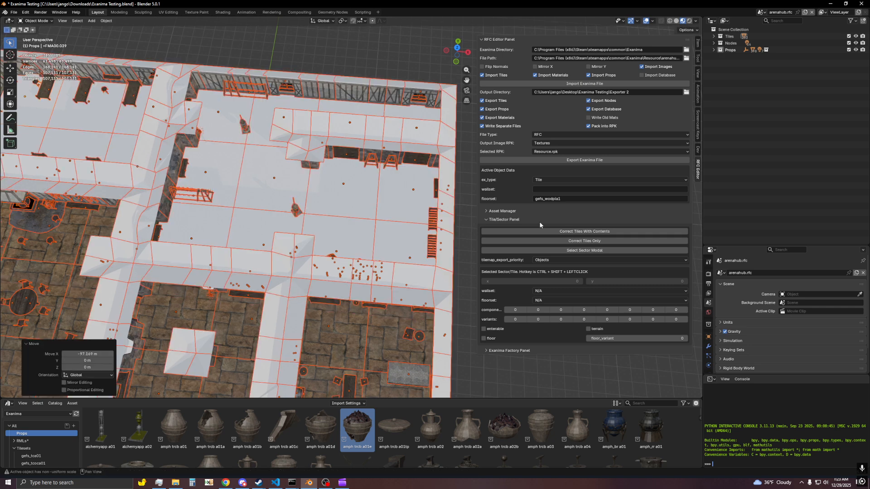
pyautogui.click(555, 240)
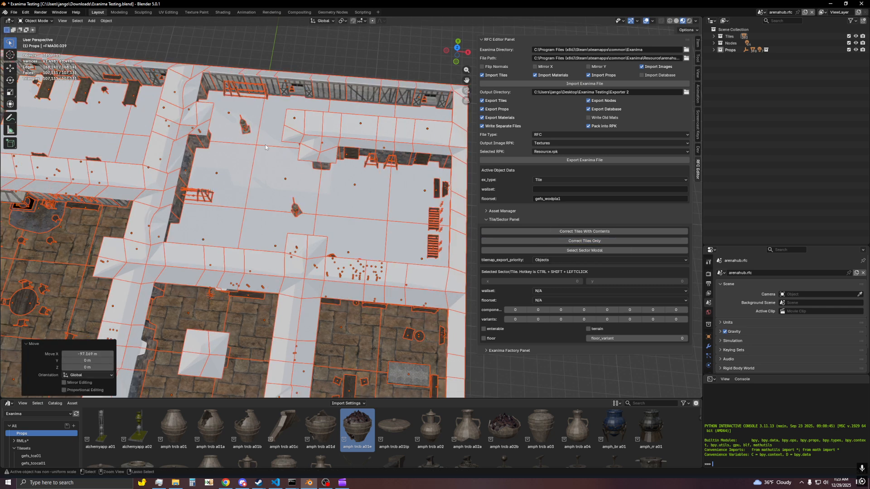
pyautogui.hotkey('ctrl', 'z')
# - Deselect everything in the level, with the whole building in view
pyautogui.scroll(-8, 331, 168)
pyautogui.moveTo(330, 169); pyautogui.dragTo(388, 233, button='middle')
pyautogui.press('a')
pyautogui.press('a')
pyautogui.press('a')
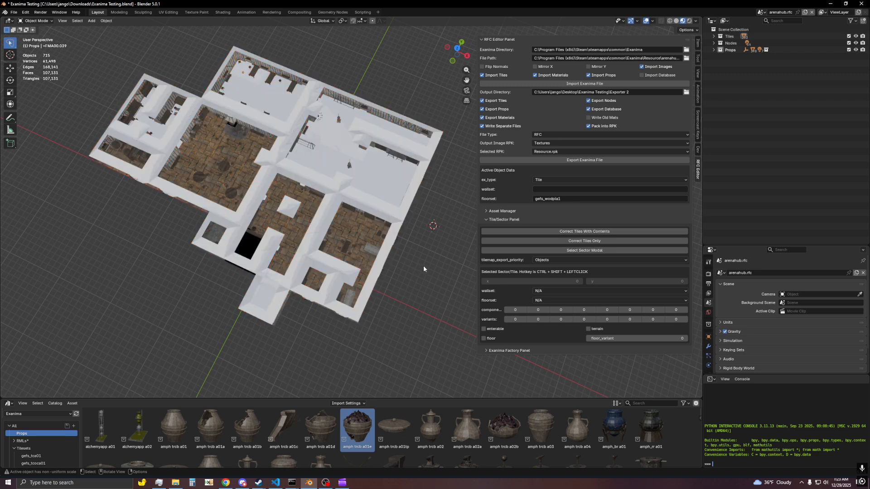
# - Re-enable the Screencast Keys display and return to the RFC Editor's Tile/Sector tools
pyautogui.click(698, 125)
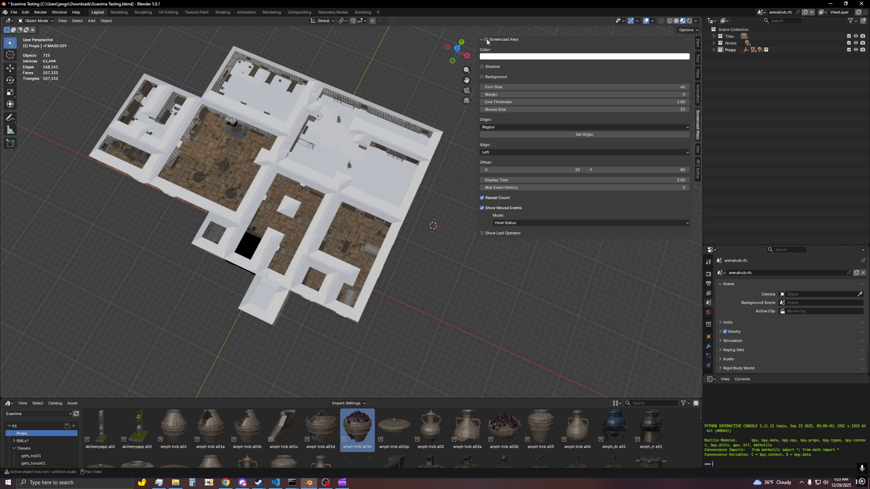
pyautogui.press('a')
pyautogui.click(436, 265)
pyautogui.click(698, 170)
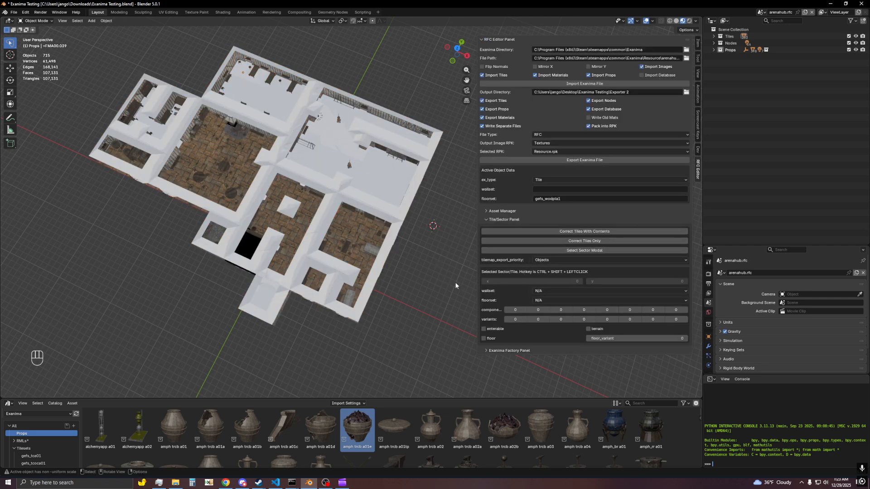
# - Select sectors in the large room with the training dummies to read their wallset, floorset and component data
pyautogui.moveTo(456, 286); pyautogui.dragTo(465, 282, button='middle')
pyautogui.scroll(2, 431, 213)
pyautogui.keyDown('shift'); pyautogui.moveTo(431, 213); pyautogui.dragTo(383, 262, button='middle'); pyautogui.keyUp('shift')
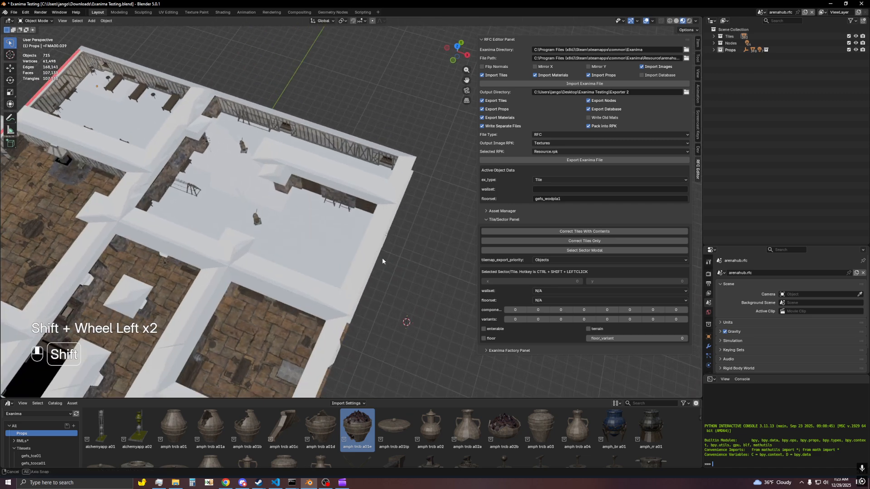
pyautogui.keyDown('shift'); pyautogui.hscroll(-6, 384, 253); pyautogui.keyUp('shift')
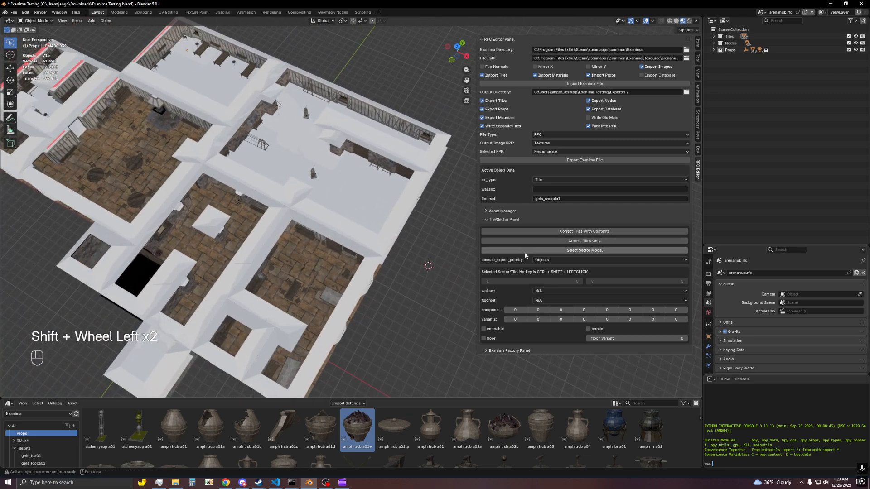
pyautogui.keyDown('shift'); pyautogui.moveTo(398, 244); pyautogui.dragTo(411, 245, button='middle'); pyautogui.keyUp('shift')
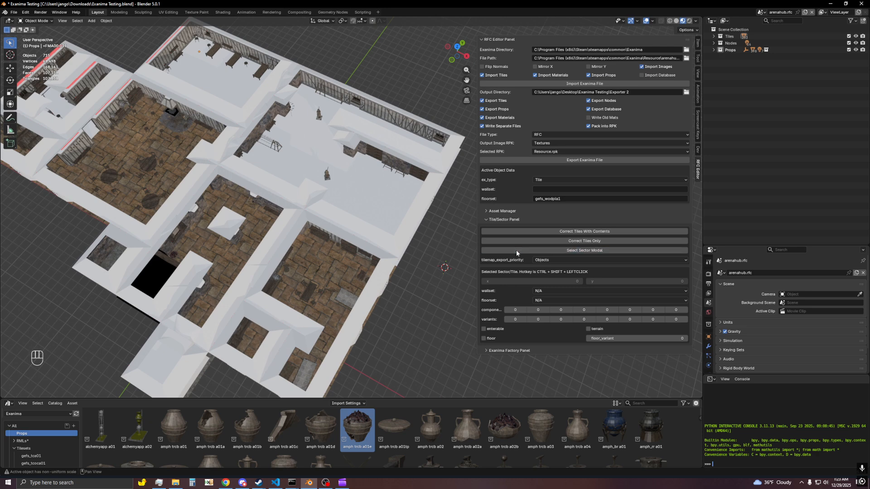
pyautogui.click(379, 220)
pyautogui.click(263, 139)
# - Select two more sectors along the large room's outer timber wall to compare their components and variants
pyautogui.keyDown('shift'); pyautogui.hscroll(-3, 371, 238); pyautogui.keyUp('shift')
pyautogui.keyDown('shift'); pyautogui.hscroll(-2, 306, 228); pyautogui.keyUp('shift')
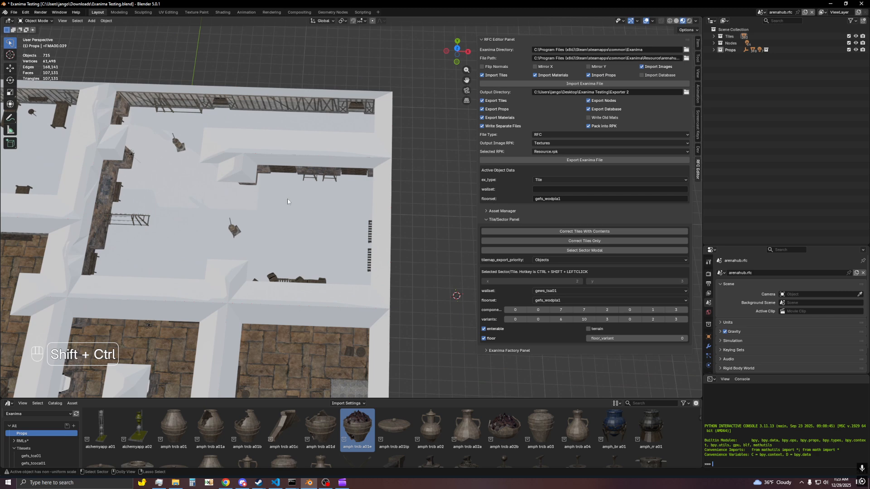
pyautogui.keyDown('ctrl'); pyautogui.keyDown('shift'); pyautogui.click(287, 132); pyautogui.keyUp('shift'); pyautogui.keyUp('ctrl')
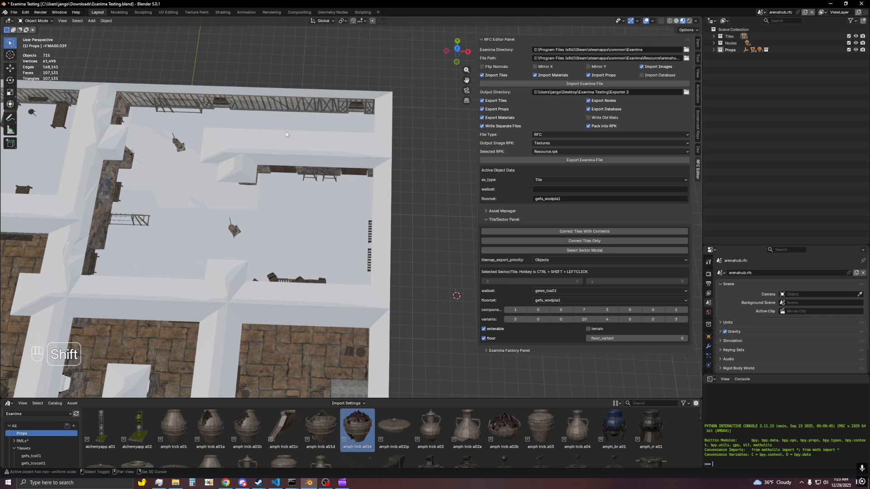
pyautogui.keyDown('ctrl'); pyautogui.keyDown('shift'); pyautogui.click(195, 129); pyautogui.keyUp('shift'); pyautogui.keyUp('ctrl')
# - Check the sector data of the narrow corridor's outer corner tile and of the empty space beside the building
pyautogui.moveTo(348, 185); pyautogui.dragTo(348, 200, button='middle')
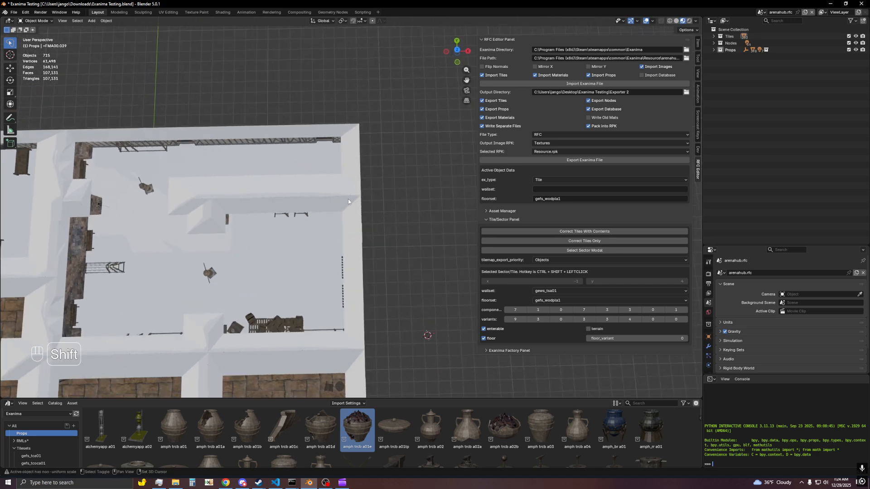
pyautogui.scroll(1, 349, 197)
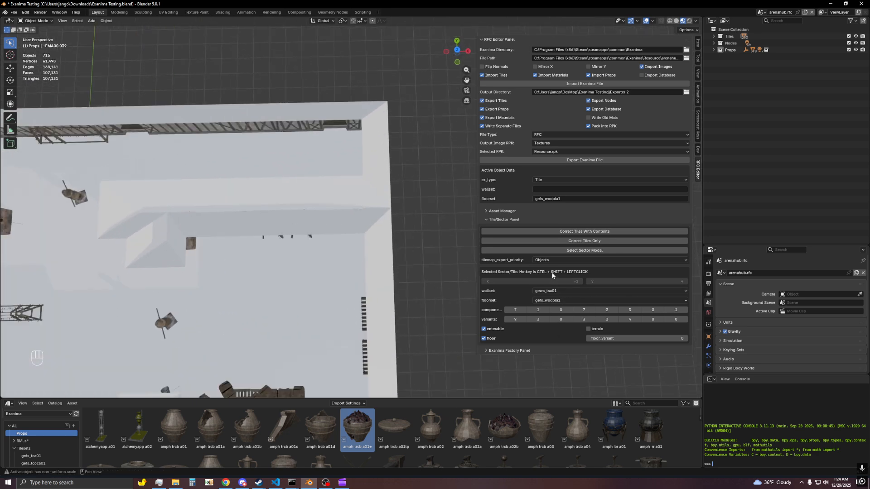
pyautogui.moveTo(331, 151); pyautogui.dragTo(333, 154, button='middle')
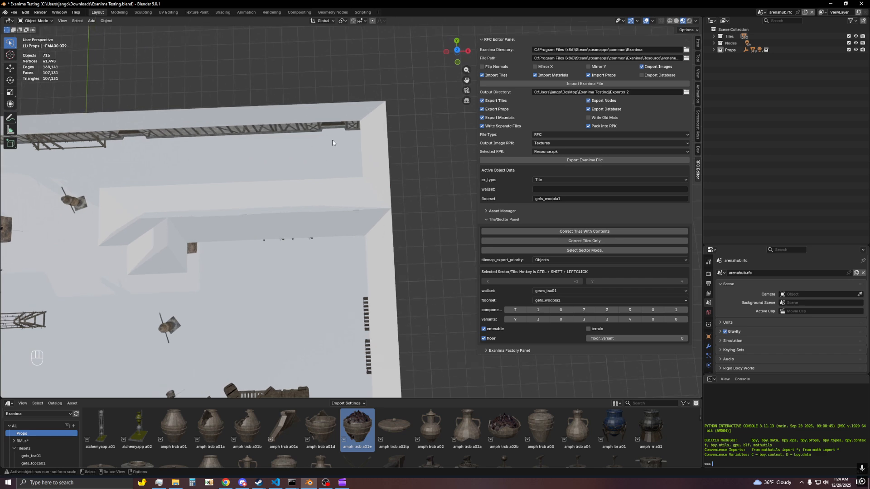
pyautogui.keyDown('ctrl'); pyautogui.keyDown('shift'); pyautogui.click(332, 142); pyautogui.keyUp('shift'); pyautogui.keyUp('ctrl')
pyautogui.scroll(-1, 352, 164)
pyautogui.keyDown('shift'); pyautogui.moveTo(395, 173); pyautogui.dragTo(342, 181, button='middle'); pyautogui.keyUp('shift')
pyautogui.keyDown('ctrl'); pyautogui.keyDown('shift'); pyautogui.click(349, 173); pyautogui.keyUp('shift'); pyautogui.keyUp('ctrl')
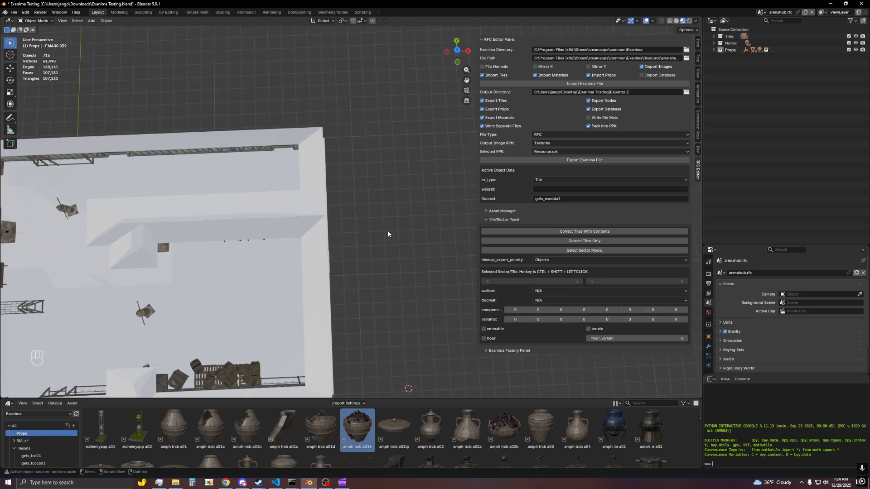
# - Circle-select the corridor's outer corner tile pieces and move them about 598 m along the X axis, away from the building
pyautogui.press('w')
pyautogui.press('w')
pyautogui.press('w')
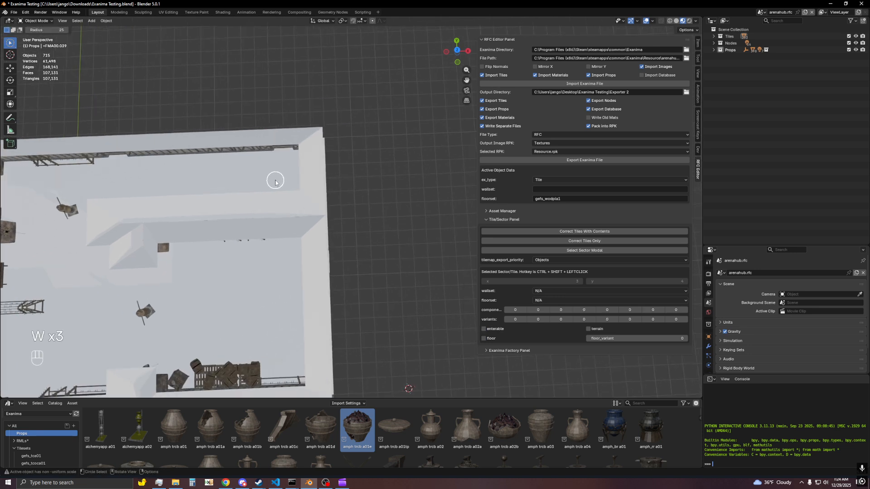
pyautogui.click(279, 180)
pyautogui.press('g')
pyautogui.press('y')
pyautogui.press('x')
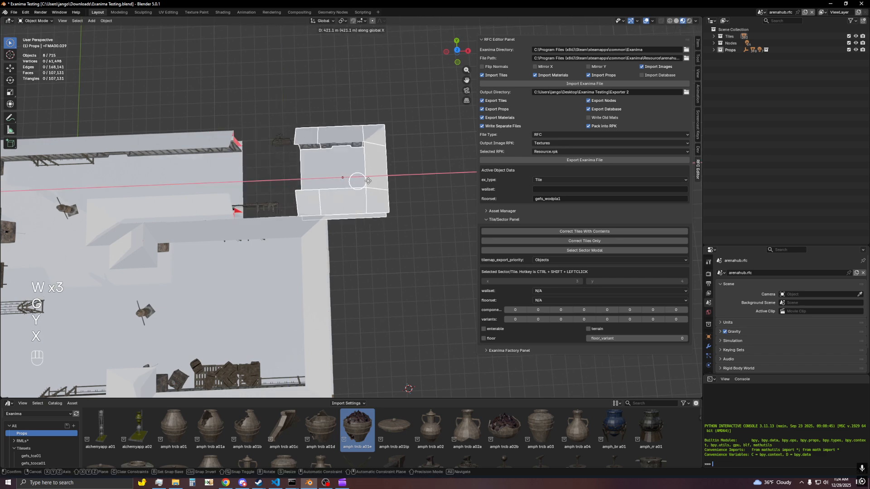
pyautogui.click(366, 180)
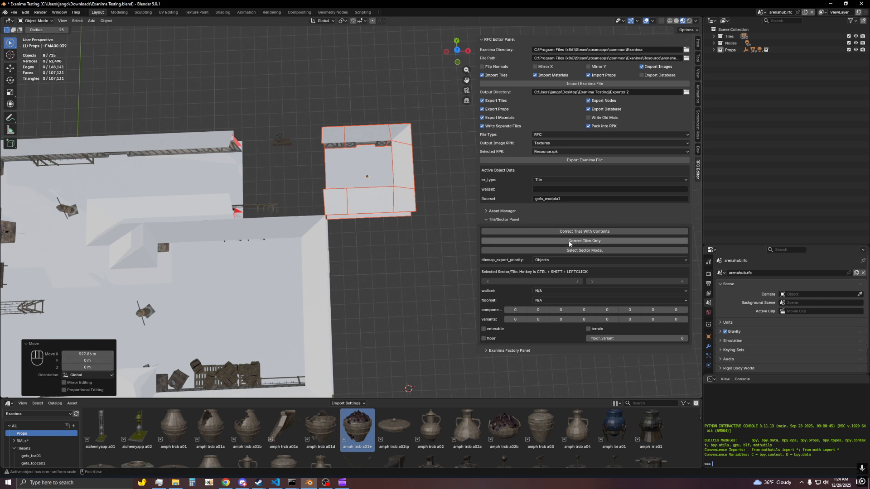
# - Select the displaced tile's sector, and move the tile pieces about -597 m along X back into the building's corner
pyautogui.keyDown('ctrl'); pyautogui.keyDown('shift'); pyautogui.click(365, 175); pyautogui.keyUp('shift'); pyautogui.keyUp('ctrl')
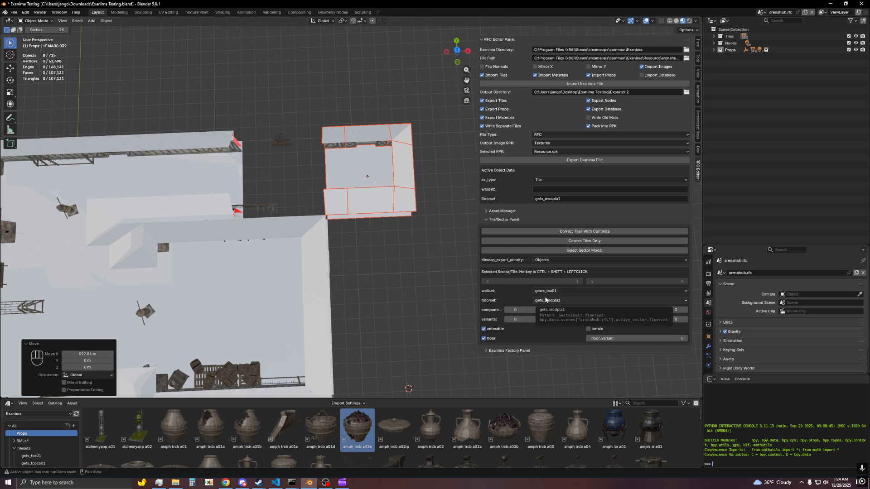
pyautogui.press('g')
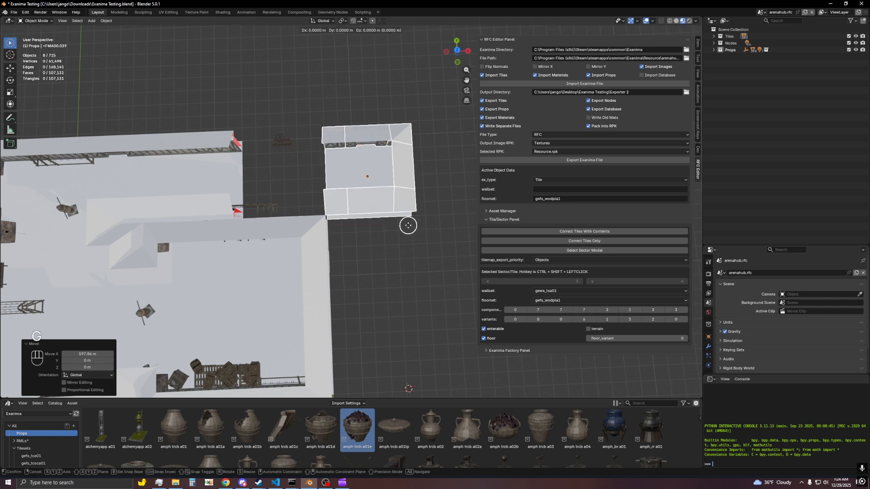
pyautogui.press('x')
pyautogui.press('y')
pyautogui.press('x')
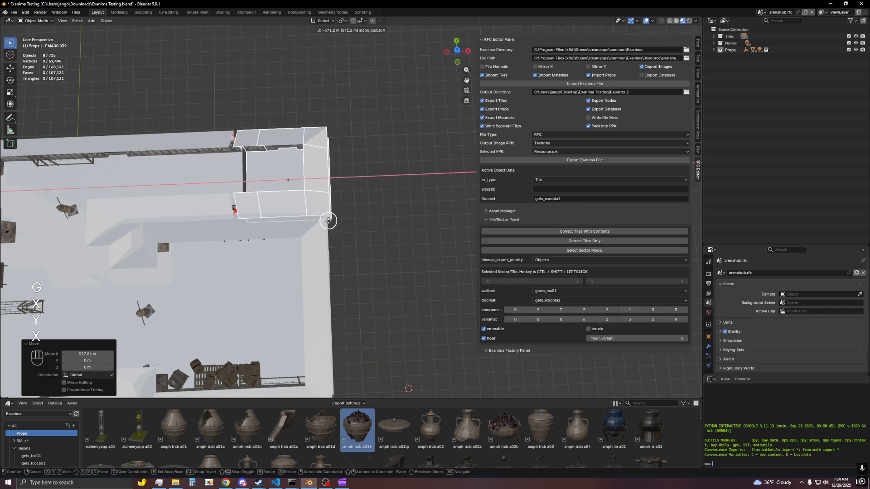
pyautogui.click(325, 220)
pyautogui.keyDown('shift'); pyautogui.moveTo(320, 229); pyautogui.dragTo(338, 231, button='middle'); pyautogui.keyUp('shift')
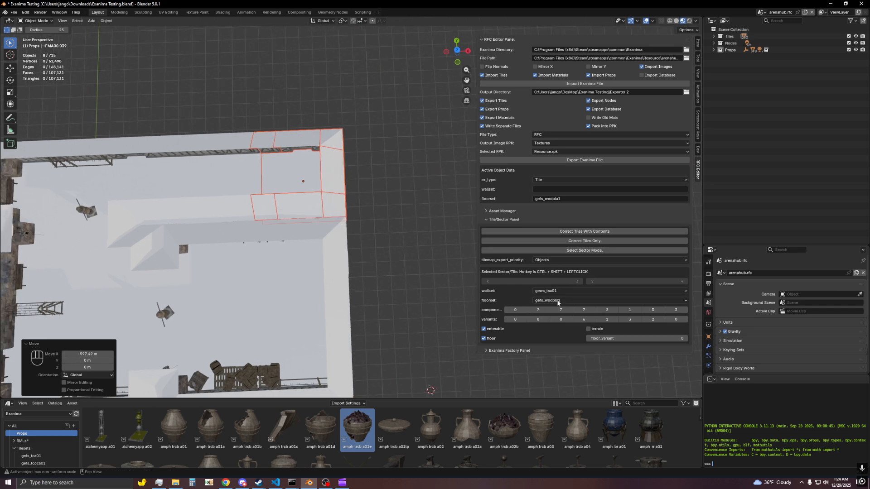
# - Select the sector where the large room's stone wall meets the outer timber wall, near the training dummy
pyautogui.press('c')
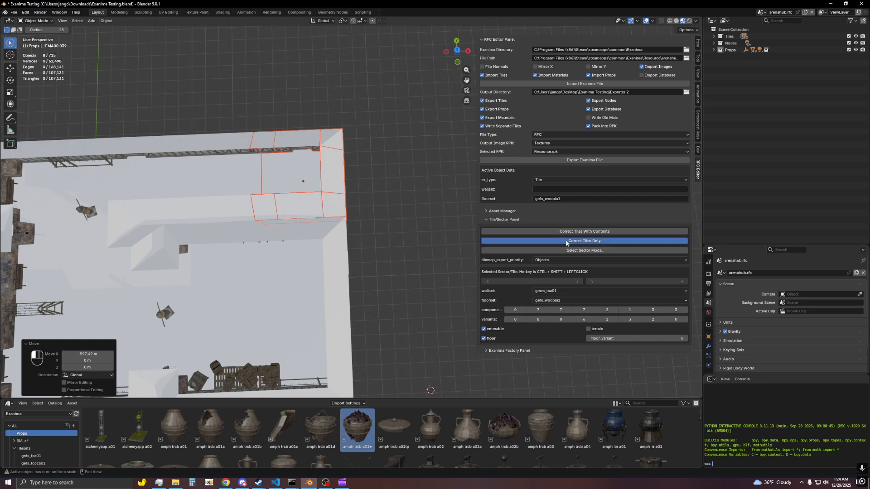
pyautogui.keyDown('shift'); pyautogui.moveTo(215, 218); pyautogui.dragTo(327, 222, button='middle'); pyautogui.keyUp('shift')
pyautogui.moveTo(206, 222); pyautogui.dragTo(323, 228, button='middle')
pyautogui.moveTo(323, 228); pyautogui.dragTo(291, 193, button='middle')
pyautogui.keyDown('shift'); pyautogui.moveTo(292, 172); pyautogui.dragTo(324, 249, button='middle'); pyautogui.keyUp('shift')
pyautogui.scroll(2, 324, 248)
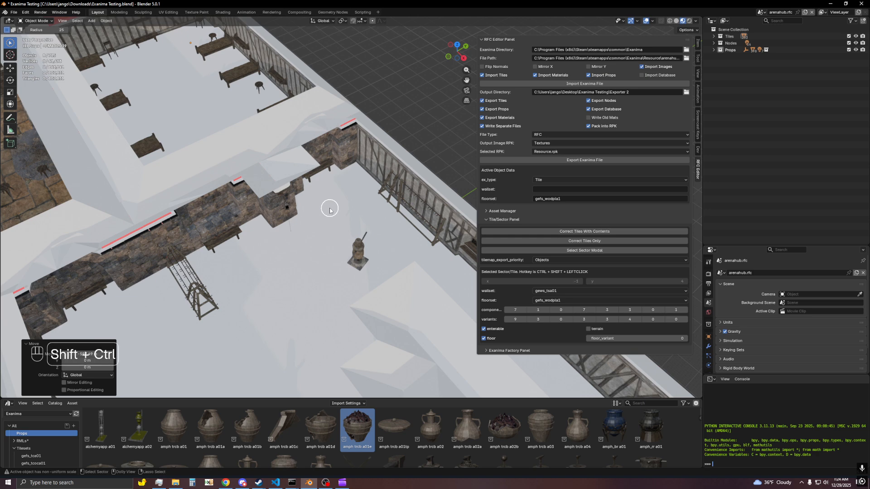
pyautogui.keyDown('shift'); pyautogui.hscroll(-2, 345, 224); pyautogui.keyUp('shift')
pyautogui.keyDown('shift'); pyautogui.hscroll(-3, 381, 271); pyautogui.keyUp('shift')
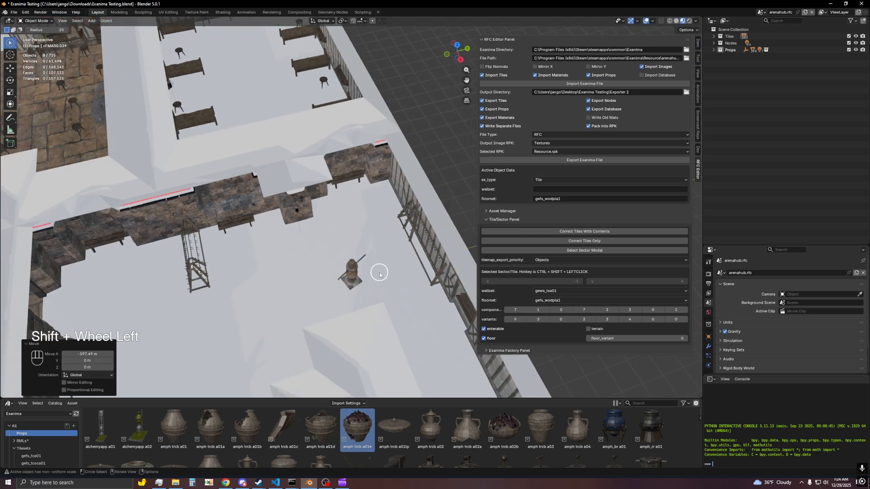
pyautogui.moveTo(380, 274); pyautogui.dragTo(380, 236, button='middle')
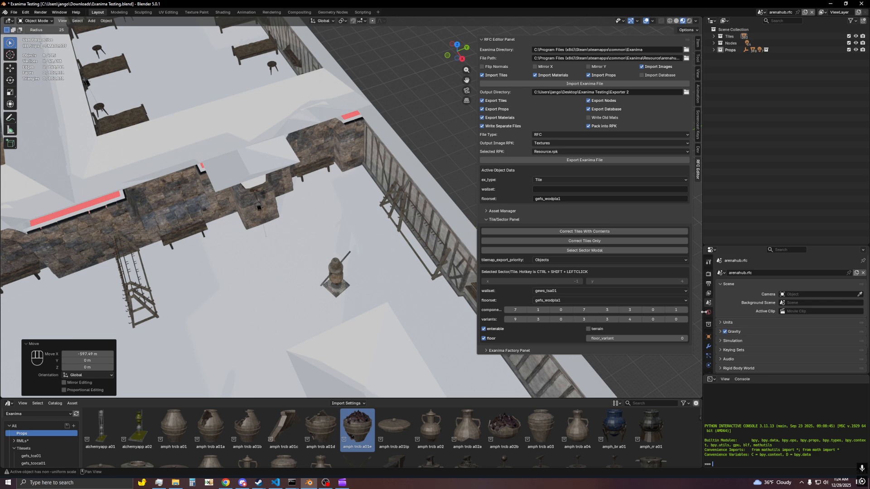
pyautogui.keyDown('shift'); pyautogui.moveTo(351, 262); pyautogui.dragTo(362, 261, button='middle'); pyautogui.keyUp('shift')
pyautogui.moveTo(362, 261); pyautogui.dragTo(430, 271, button='middle')
# - Try the values 11 and 1 for the selected sector's first component
pyautogui.click(515, 310)
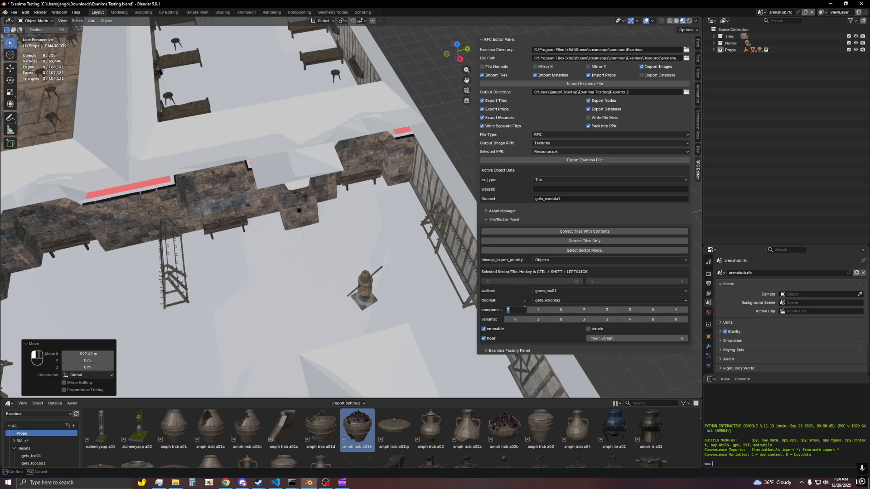
pyautogui.write('11')
pyautogui.press('Return')
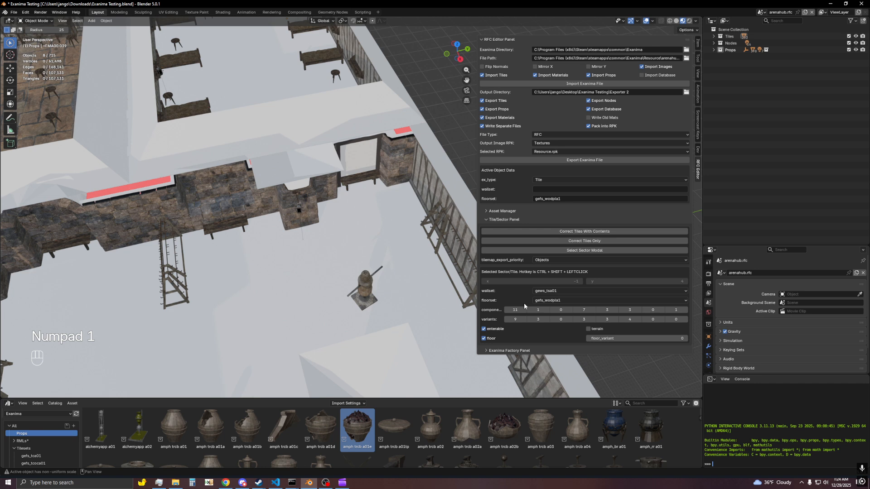
pyautogui.click(518, 309)
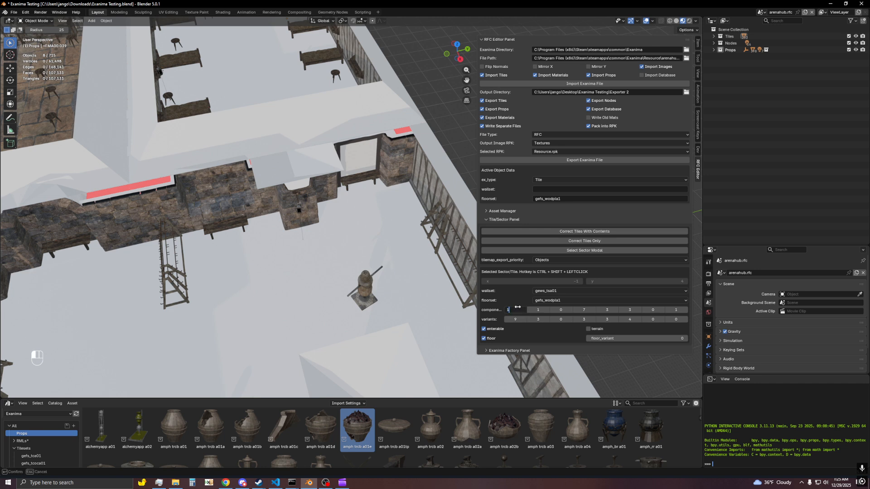
pyautogui.write('1')
pyautogui.press('Return')
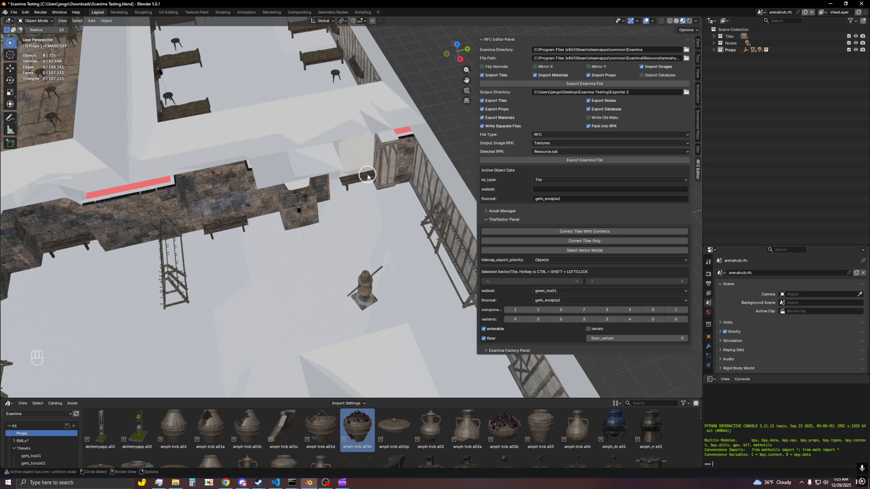
# - Try 2 as the sector's first component, and set it back to 7
pyautogui.click(513, 308)
pyautogui.press('Return')
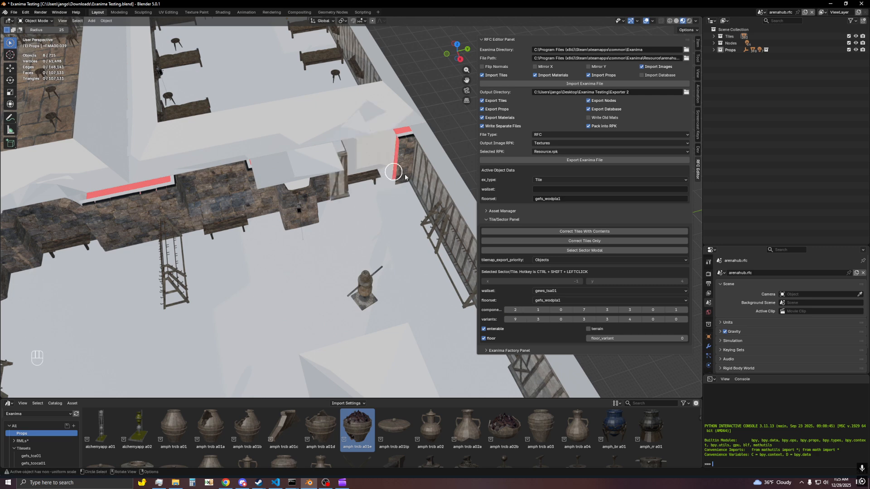
pyautogui.click(518, 311)
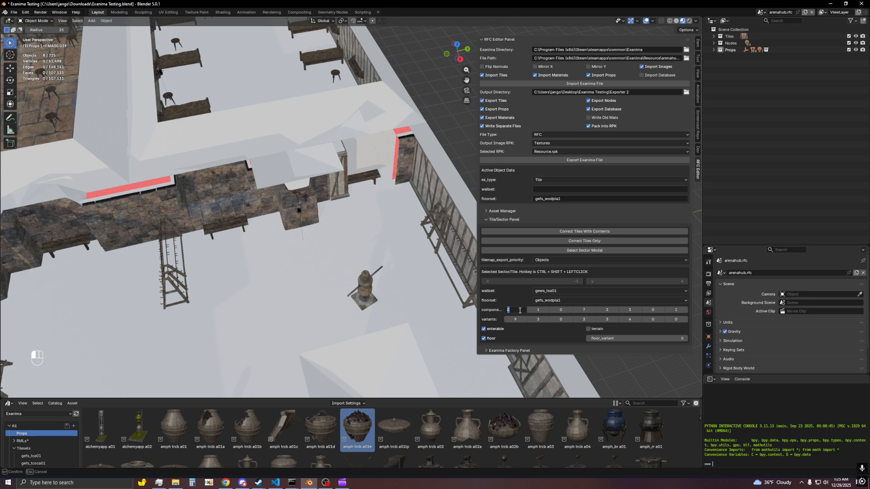
pyautogui.write('7')
pyautogui.press('Return')
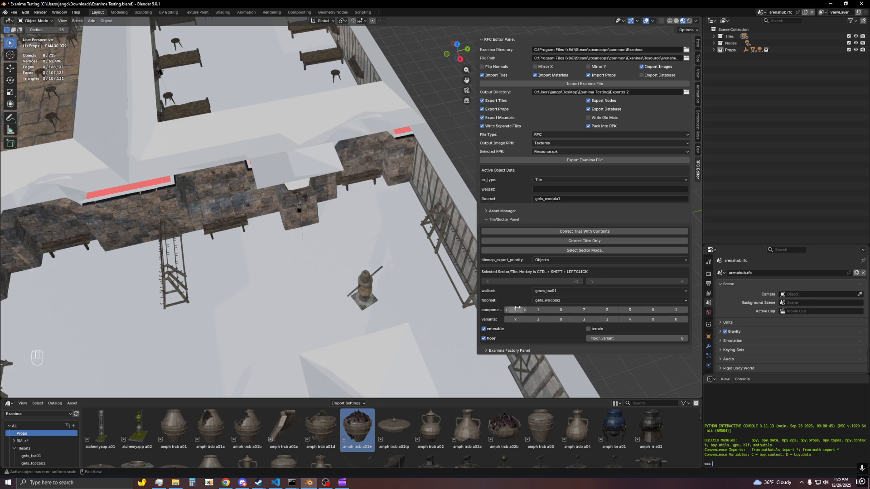
# - Try another value for the sector's first variant, and set it back to 9
pyautogui.keyDown('shift'); pyautogui.hscroll(-5, 317, 213); pyautogui.keyUp('shift')
pyautogui.click(519, 320)
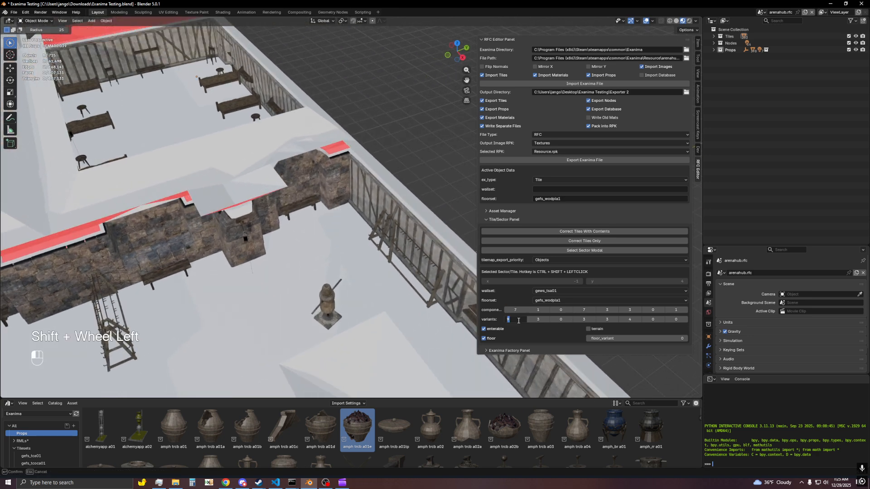
pyautogui.press('Return')
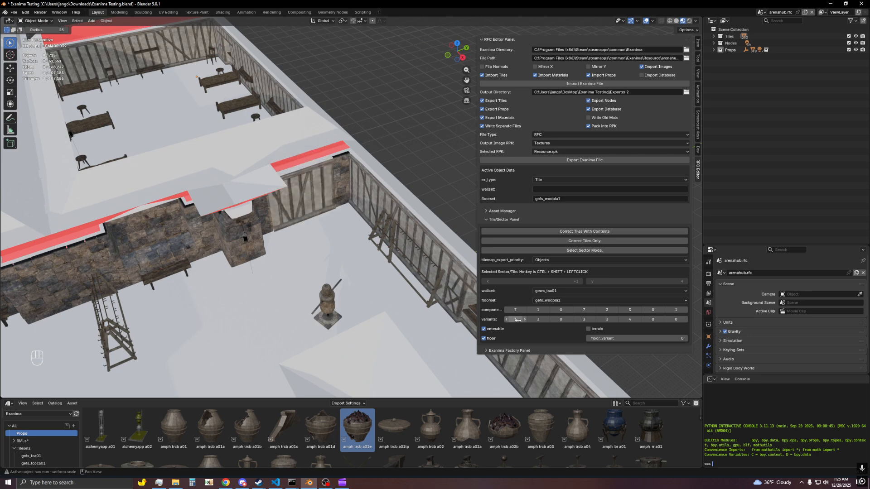
pyautogui.click(517, 320)
pyautogui.press('Return')
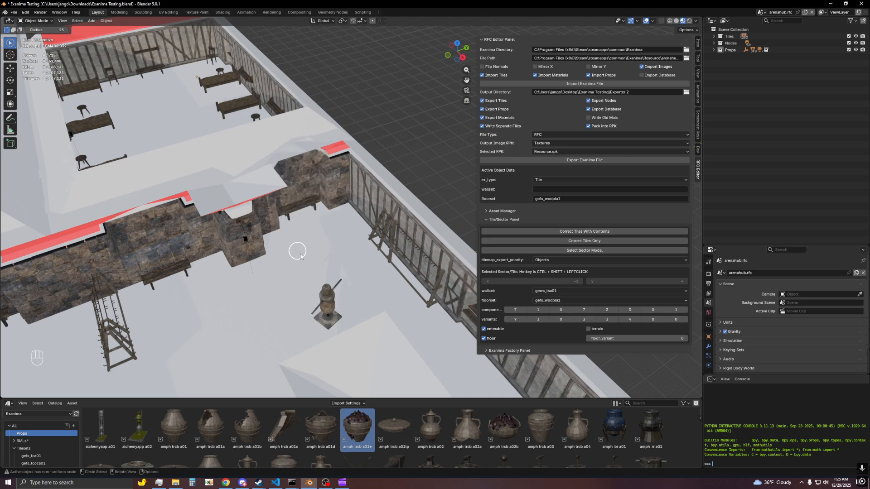
# - Change the selected sector's wallset to gews_ubb01pb and view its replaced walls from several angles
pyautogui.moveTo(298, 251)
pyautogui.mouseDown(button='middle')
pyautogui.moveTo(361, 276)
pyautogui.moveTo(304, 251)
pyautogui.mouseUp(button='middle')
pyautogui.moveTo(305, 252); pyautogui.dragTo(404, 260, button='middle')
pyautogui.click(540, 290)
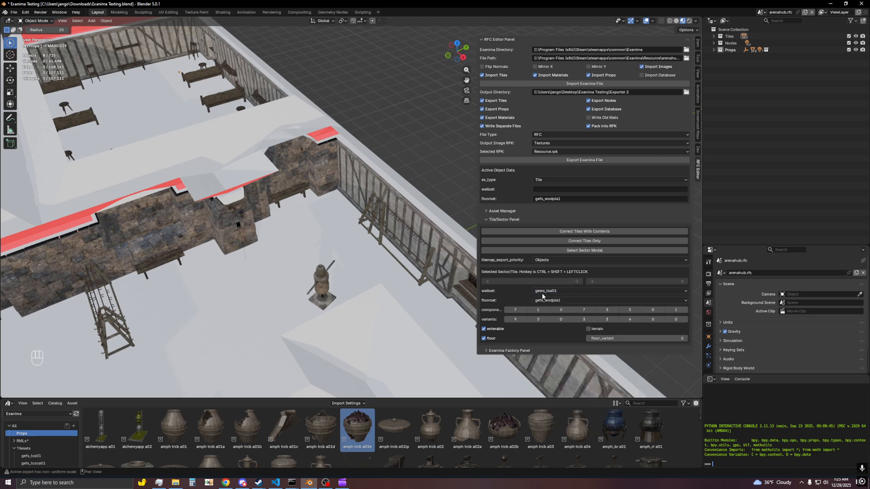
pyautogui.click(549, 291)
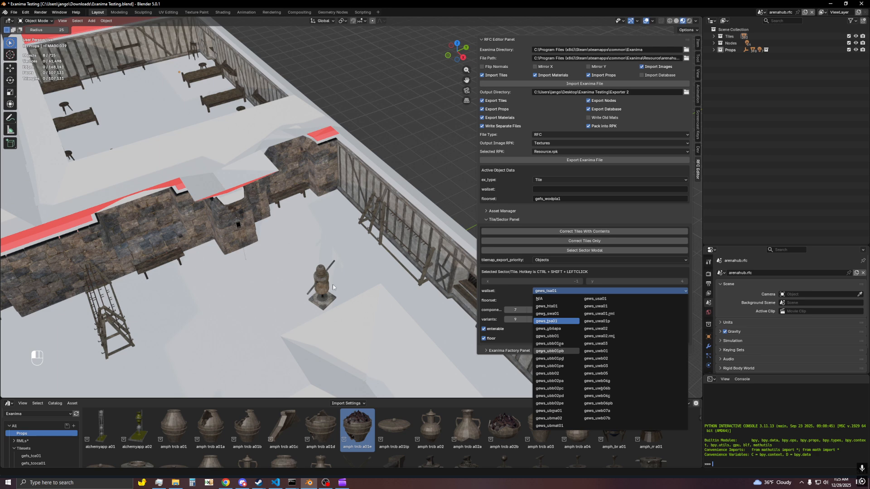
pyautogui.press('Return')
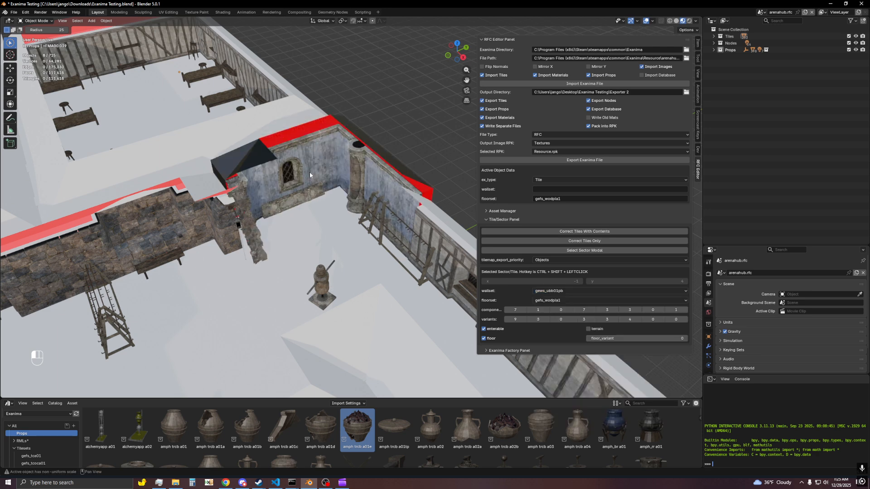
pyautogui.moveTo(309, 172); pyautogui.dragTo(311, 217, button='middle')
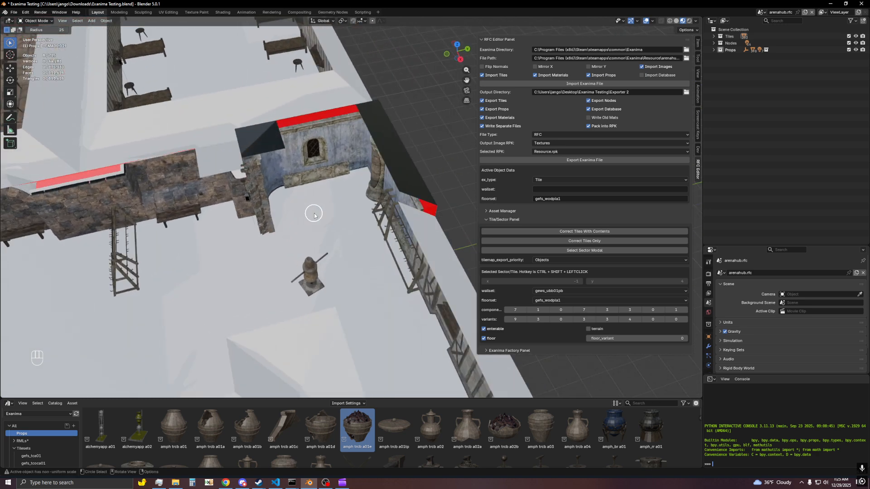
pyautogui.moveTo(390, 202); pyautogui.dragTo(337, 222, button='middle')
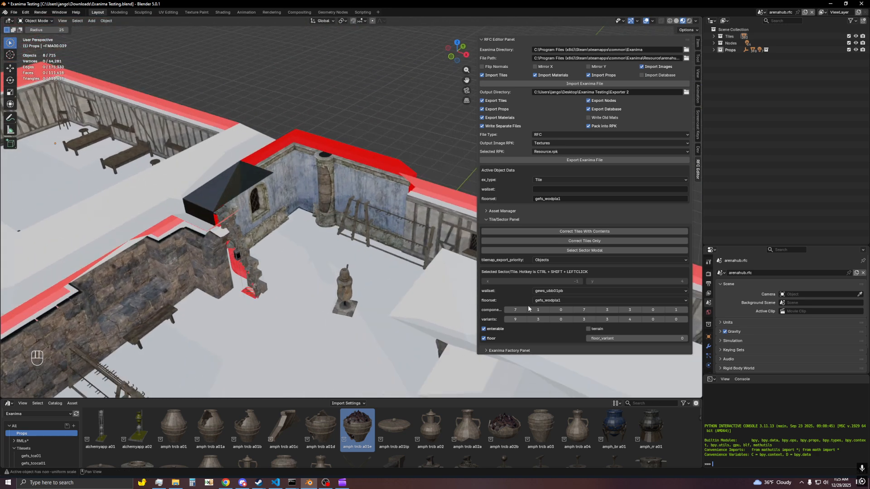
# - Try the wallsets gews_ubb01pa and gews_uwa01p on the selected sector, and set it to gews_hta01
pyautogui.click(551, 291)
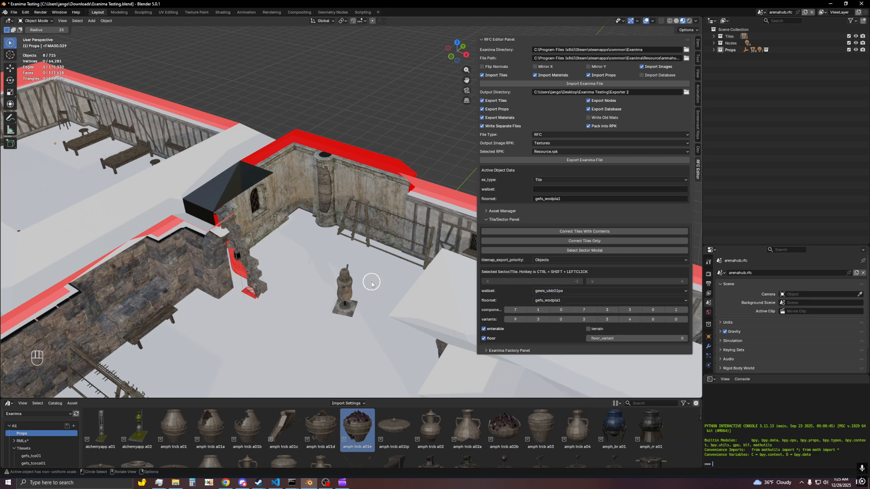
pyautogui.moveTo(372, 282)
pyautogui.mouseDown(button='middle')
pyautogui.moveTo(334, 273)
pyautogui.moveTo(374, 289)
pyautogui.mouseUp(button='middle')
pyautogui.click(562, 293)
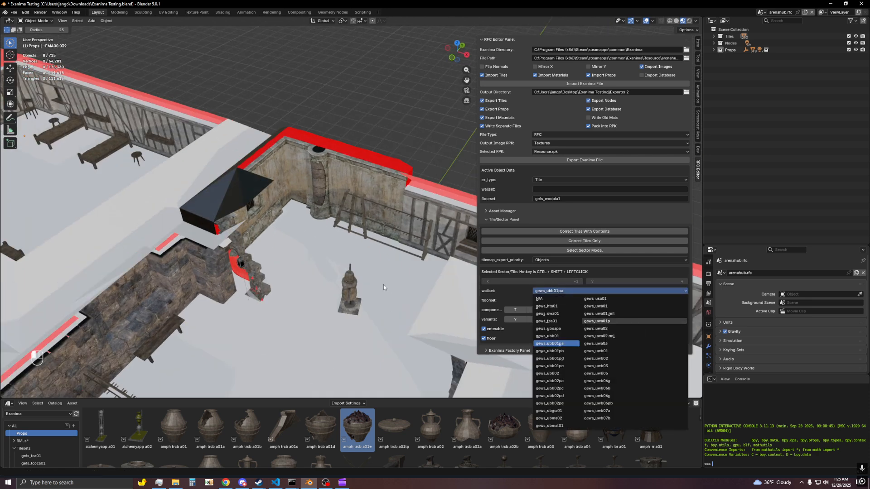
pyautogui.moveTo(383, 286); pyautogui.dragTo(409, 257, button='middle')
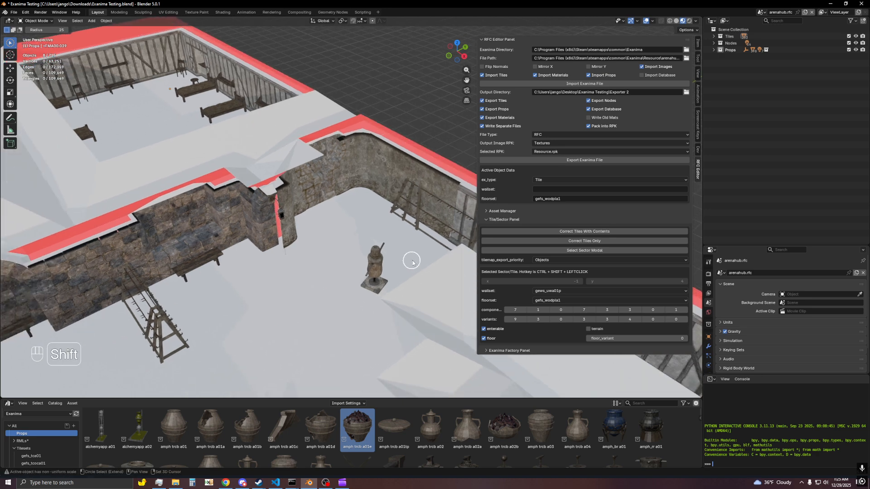
pyautogui.click(587, 292)
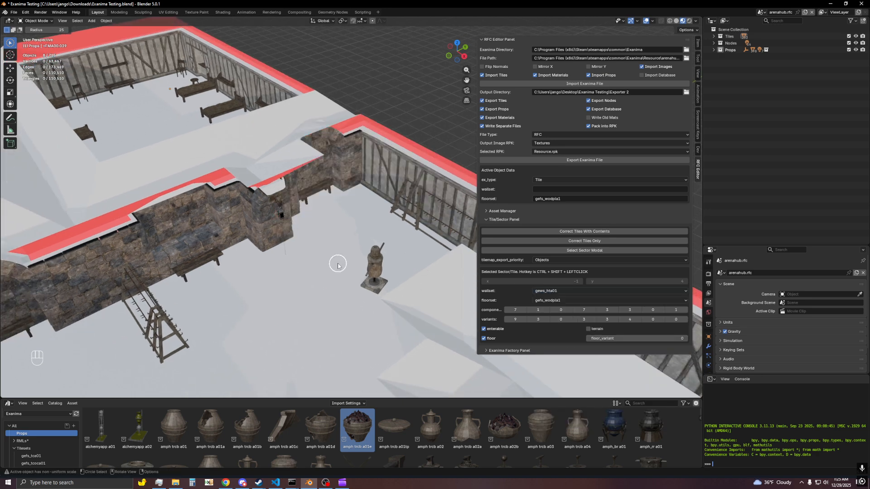
pyautogui.moveTo(337, 264); pyautogui.dragTo(349, 278, button='middle')
# - Try the floorsets gefs_tca01 and gefs_ub06a1 on the selected sector, and return to gefs_tca01
pyautogui.click(580, 302)
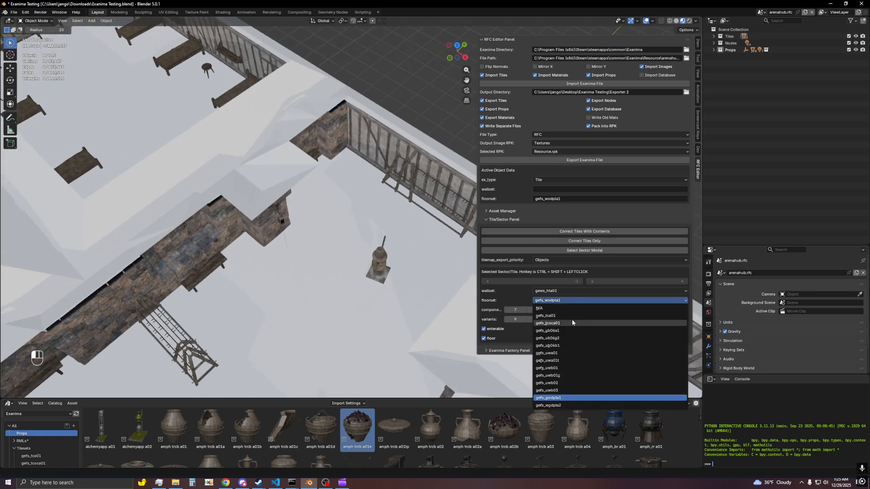
pyautogui.click(567, 315)
pyautogui.click(564, 302)
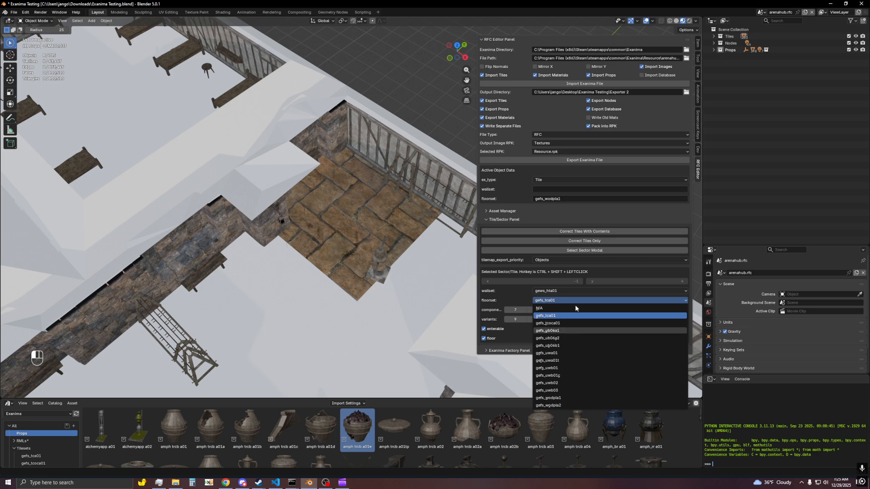
pyautogui.click(584, 331)
pyautogui.keyDown('shift'); pyautogui.moveTo(585, 331); pyautogui.dragTo(551, 304, button='middle'); pyautogui.keyUp('shift')
pyautogui.click(551, 300)
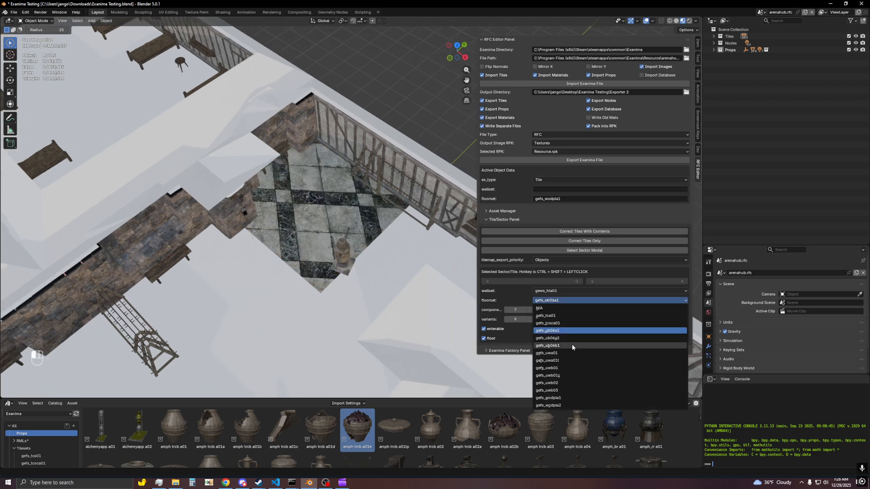
pyautogui.click(550, 315)
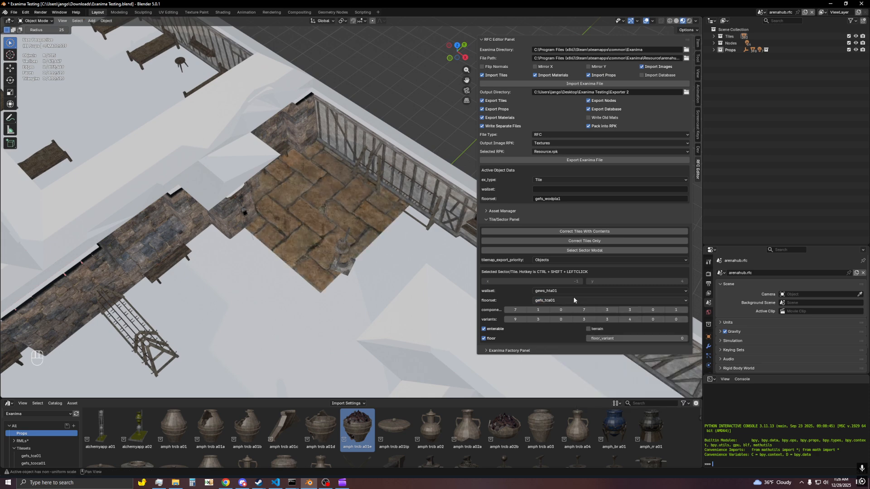
# - Compare the floorsets gefs_ub06a1 and gefs_tca01 on the sector once more, and set it back to gefs_wodpla1
pyautogui.click(574, 300)
pyautogui.click(565, 330)
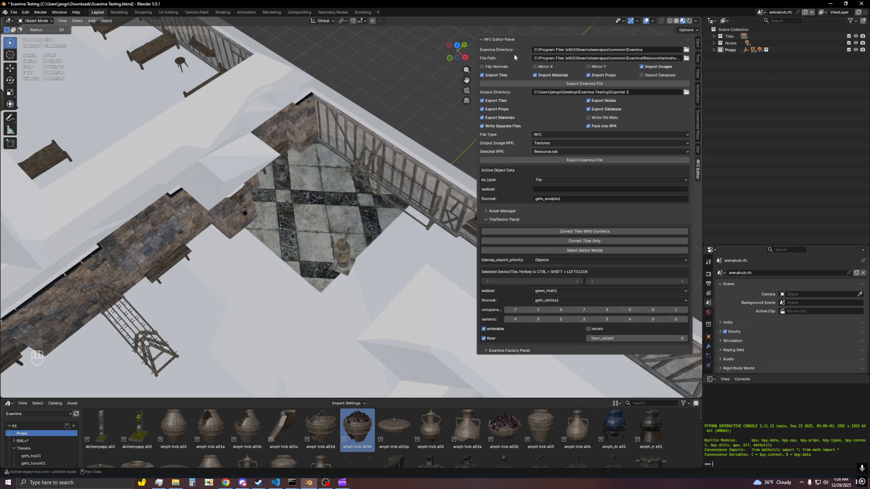
pyautogui.click(561, 300)
pyautogui.click(564, 317)
pyautogui.keyDown('shift'); pyautogui.moveTo(292, 275); pyautogui.dragTo(343, 299, button='middle'); pyautogui.keyUp('shift')
pyautogui.click(572, 300)
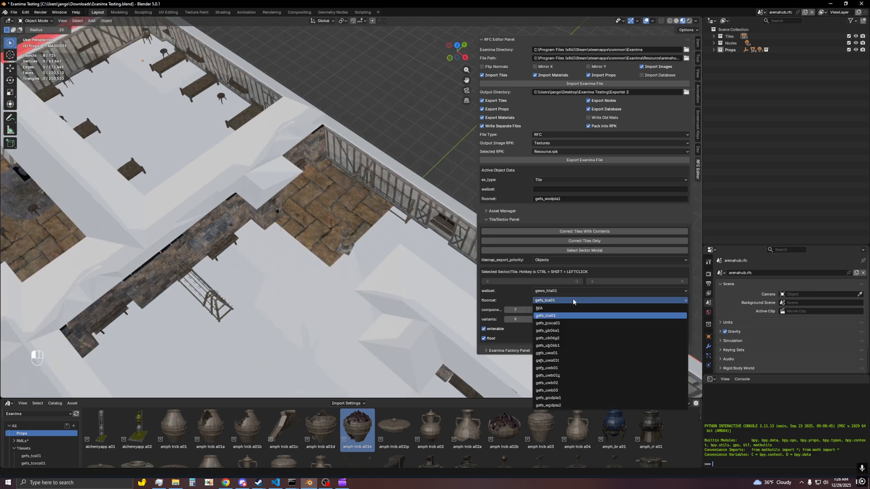
pyautogui.click(578, 399)
# - Select the objects of the small room protruding from the building's outer wall with Circle Select and delete them
pyautogui.scroll(-3, 322, 293)
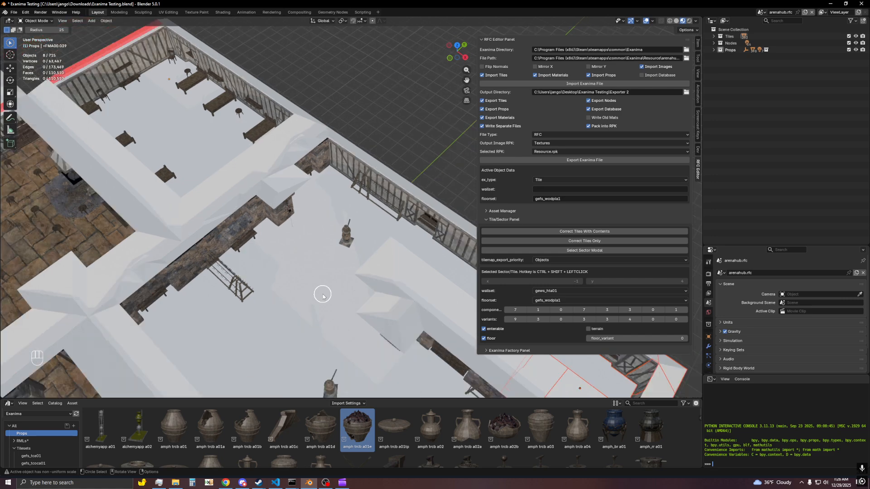
pyautogui.keyDown('shift'); pyautogui.moveTo(322, 294); pyautogui.dragTo(364, 281, button='middle'); pyautogui.keyUp('shift')
pyautogui.keyDown('shift'); pyautogui.moveTo(235, 271); pyautogui.dragTo(392, 244, button='middle'); pyautogui.keyUp('shift')
pyautogui.scroll(-2, 390, 246)
pyautogui.click(242, 308)
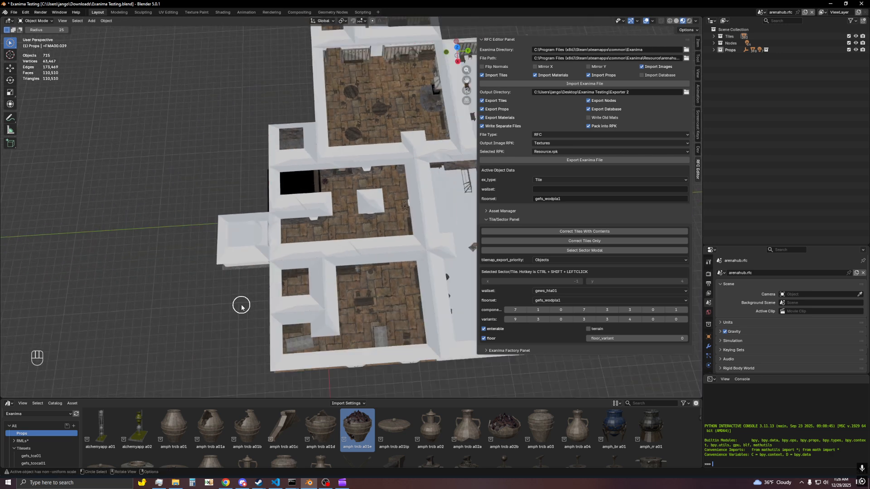
pyautogui.keyDown('shift'); pyautogui.moveTo(241, 305); pyautogui.dragTo(317, 291, button='middle'); pyautogui.keyUp('shift')
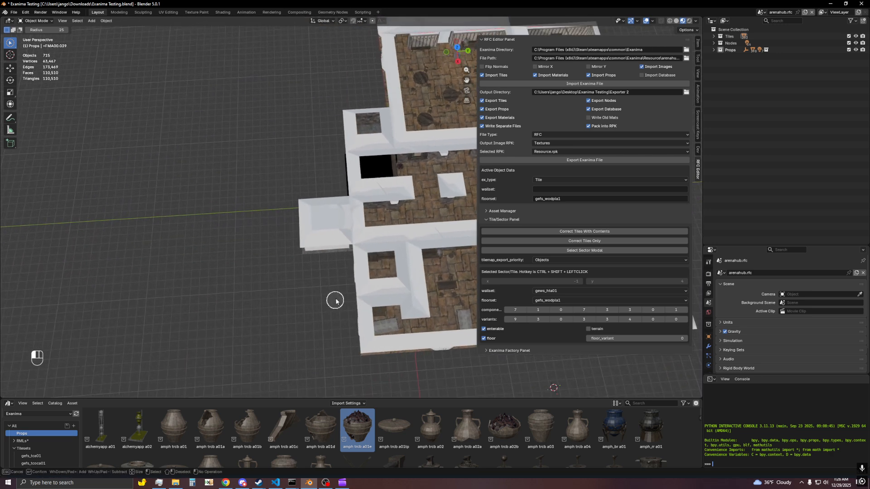
pyautogui.moveTo(334, 299); pyautogui.dragTo(322, 201)
pyautogui.press('x')
pyautogui.keyDown('shift'); pyautogui.hscroll(-5, 320, 223); pyautogui.keyUp('shift')
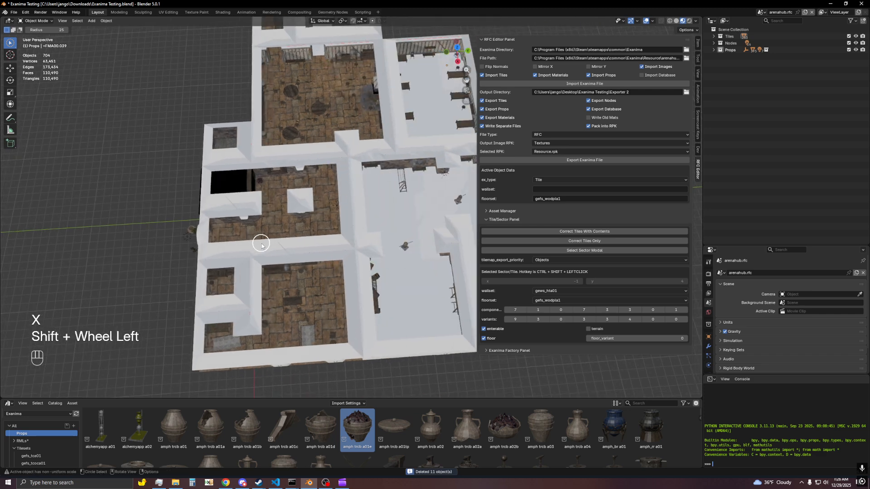
# - Delete the remaining objects at the opening where the protruding room stood, and leave Circle Select
pyautogui.scroll(3, 340, 245)
pyautogui.keyDown('shift'); pyautogui.moveTo(316, 244); pyautogui.dragTo(338, 249, button='middle'); pyautogui.keyUp('shift')
pyautogui.moveTo(339, 215)
pyautogui.mouseDown()
pyautogui.moveTo(338, 205)
pyautogui.moveTo(346, 240)
pyautogui.mouseUp()
pyautogui.press('x')
pyautogui.click(345, 240)
pyautogui.scroll(-5, 382, 290)
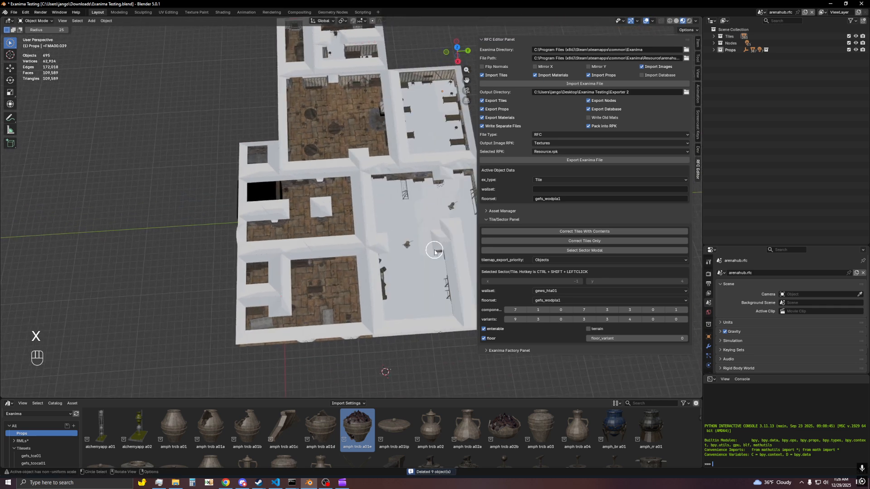
pyautogui.press('w')
pyautogui.press('w')
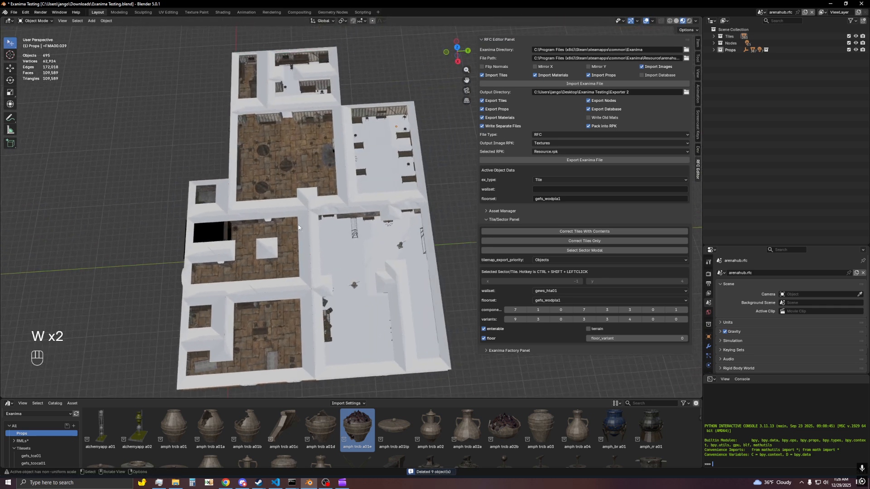
# - Select the empty sector outside the arched opening and set its wallset to gews_ubma01
pyautogui.moveTo(298, 225); pyautogui.dragTo(334, 265, button='middle')
pyautogui.keyDown('shift'); pyautogui.moveTo(335, 265); pyautogui.dragTo(376, 238, button='middle'); pyautogui.keyUp('shift')
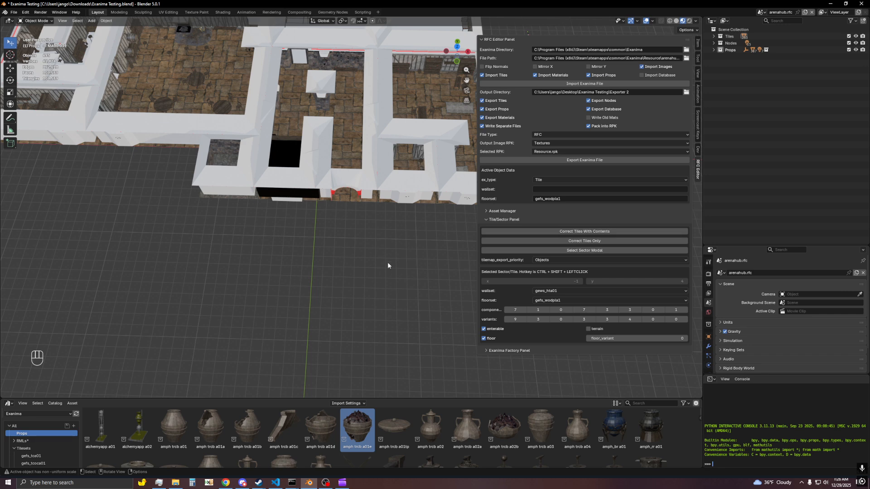
pyautogui.scroll(-4, 388, 265)
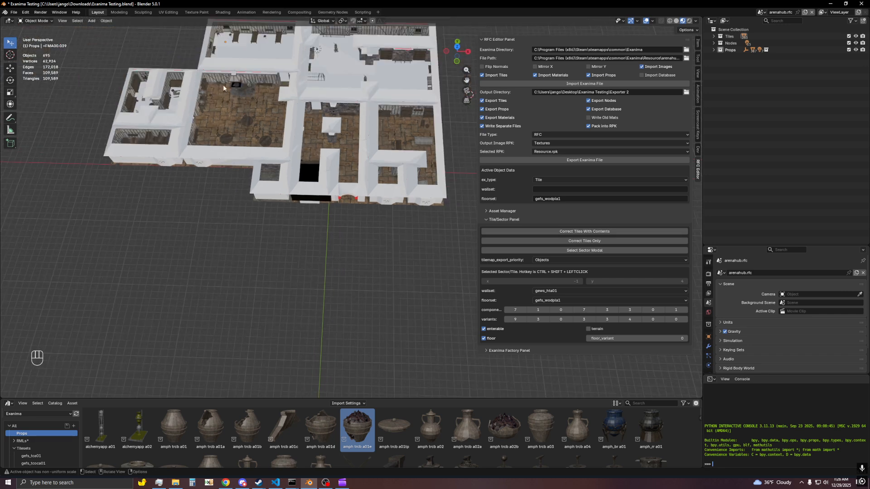
pyautogui.scroll(6, 352, 246)
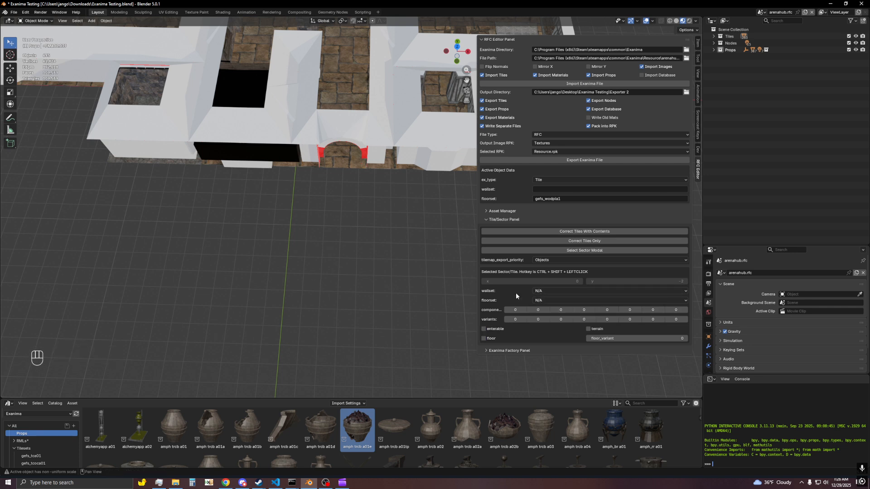
pyautogui.click(554, 293)
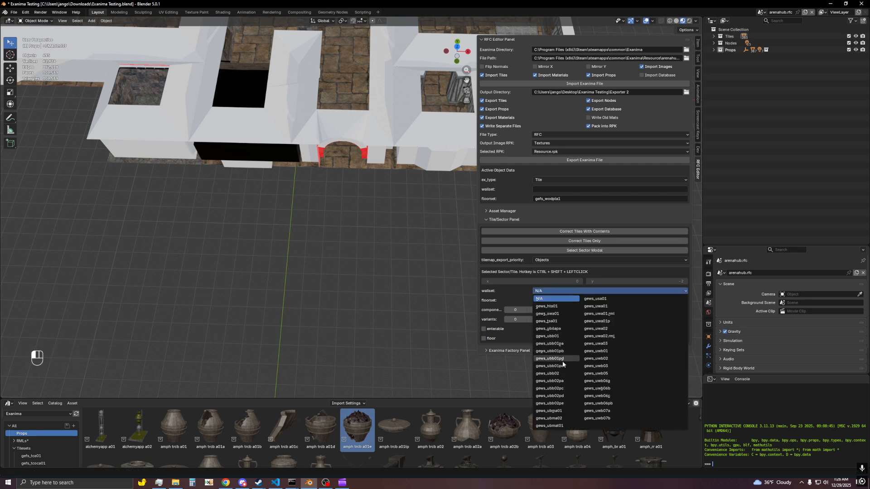
pyautogui.click(561, 411)
# - Try 7 as the empty sector's first component and view the wall it adds
pyautogui.click(518, 311)
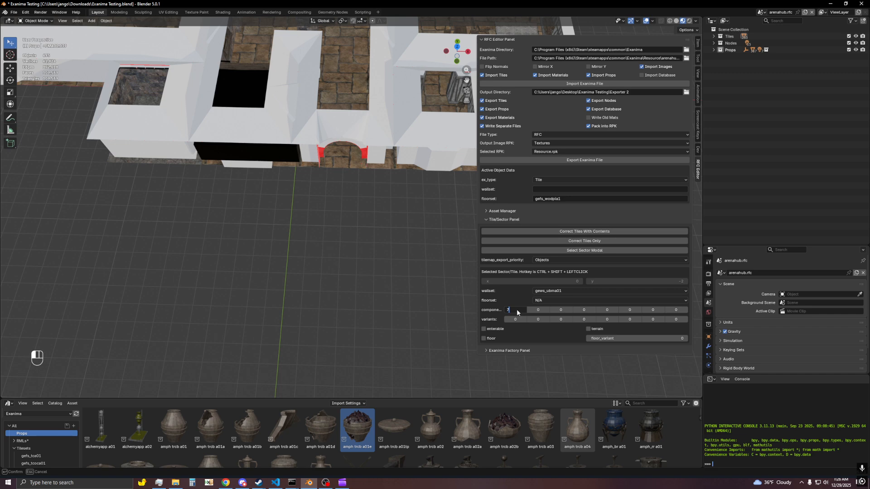
pyautogui.write('7')
pyautogui.press('Return')
pyautogui.moveTo(415, 262); pyautogui.dragTo(344, 249, button='middle')
pyautogui.scroll(2, 365, 260)
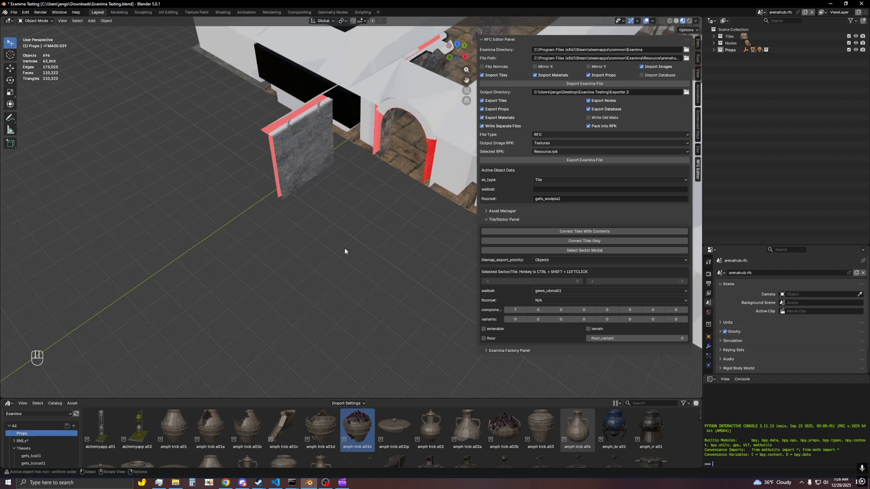
# - Set the sector's fourth component to 11 and its first component to 0
pyautogui.click(578, 309)
pyautogui.write('11')
pyautogui.press('Return')
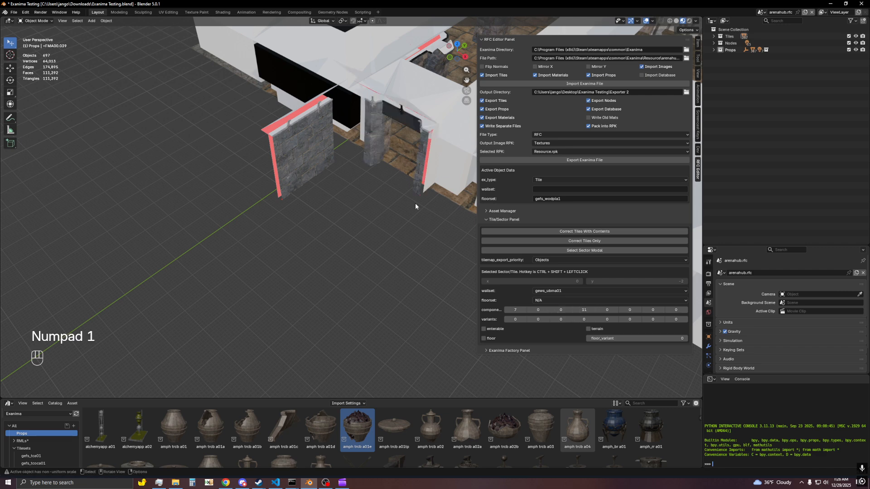
pyautogui.moveTo(415, 203); pyautogui.dragTo(351, 223, button='middle')
pyautogui.click(514, 310)
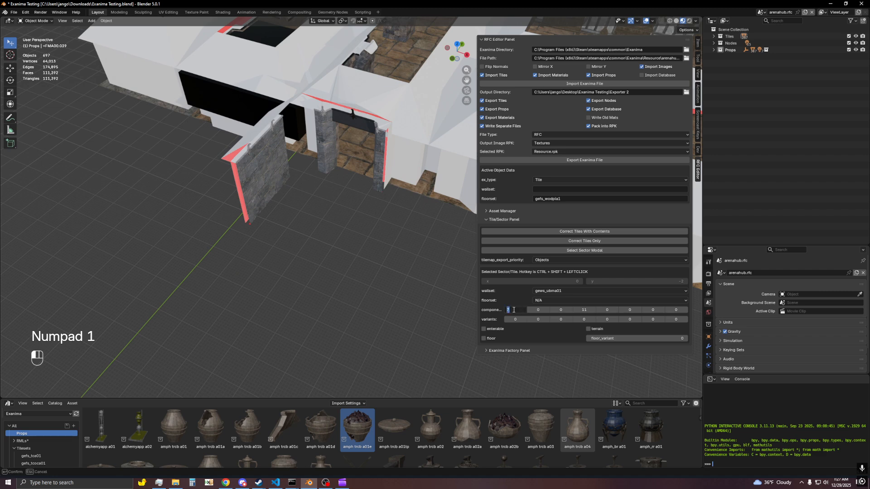
pyautogui.write('0')
pyautogui.press('Return')
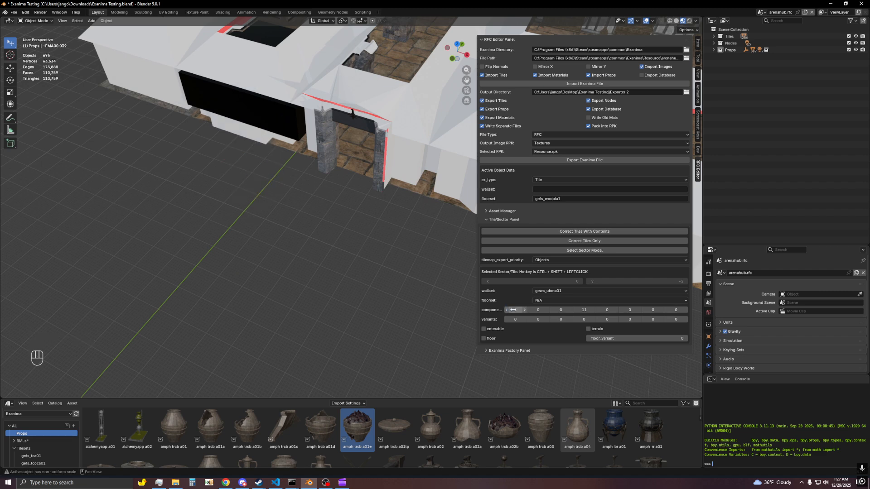
# - Try 1 as the sector's fifth component, change it to 3, and set the eighth component to 1
pyautogui.click(606, 310)
pyautogui.write('1')
pyautogui.press('Return')
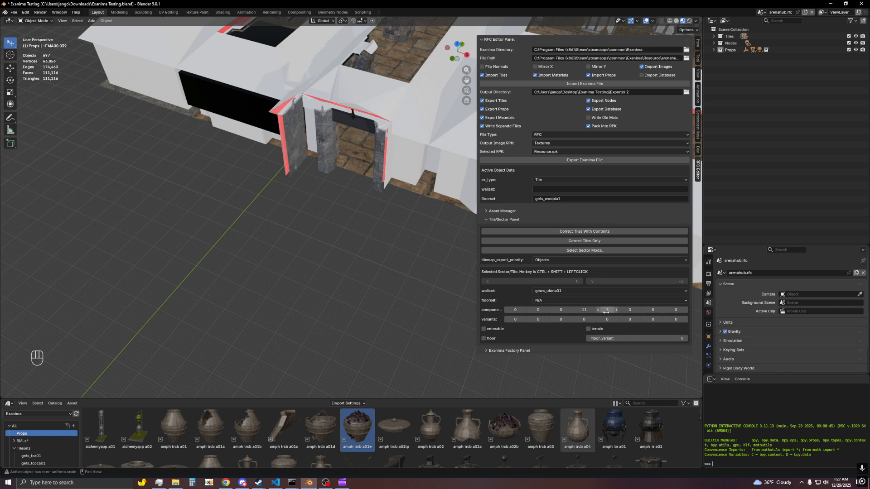
pyautogui.click(606, 311)
pyautogui.press('Return')
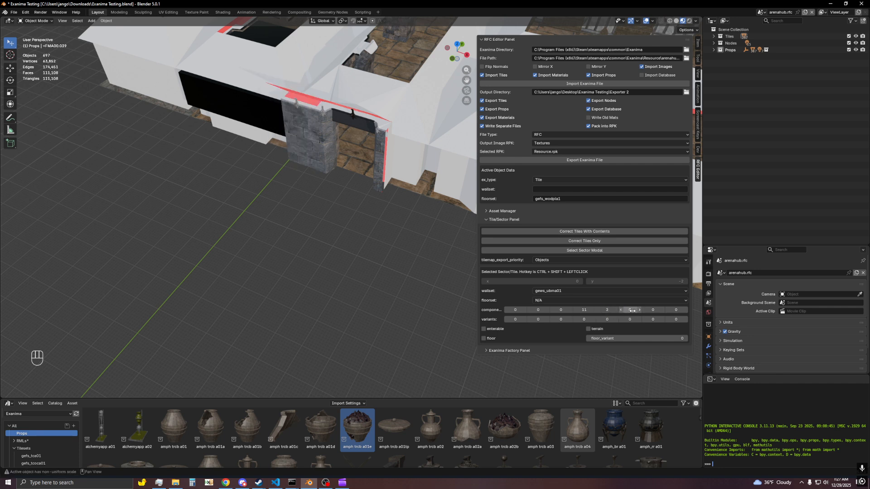
pyautogui.click(681, 310)
pyautogui.write('1')
pyautogui.press('Return')
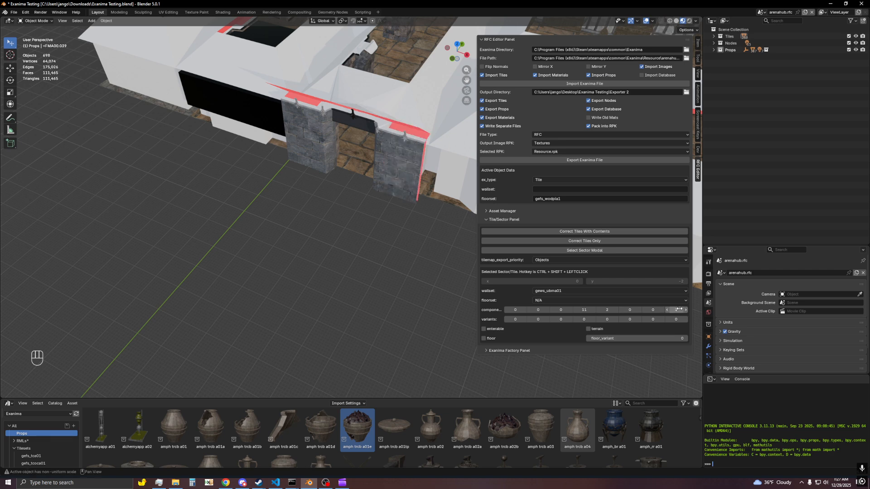
# - Select the neighbouring empty sector along the outer wall and set its wallset to gews_ubma01, like the adjacent wall tile
pyautogui.keyDown('shift'); pyautogui.moveTo(632, 292); pyautogui.dragTo(309, 210, button='middle'); pyautogui.keyUp('shift')
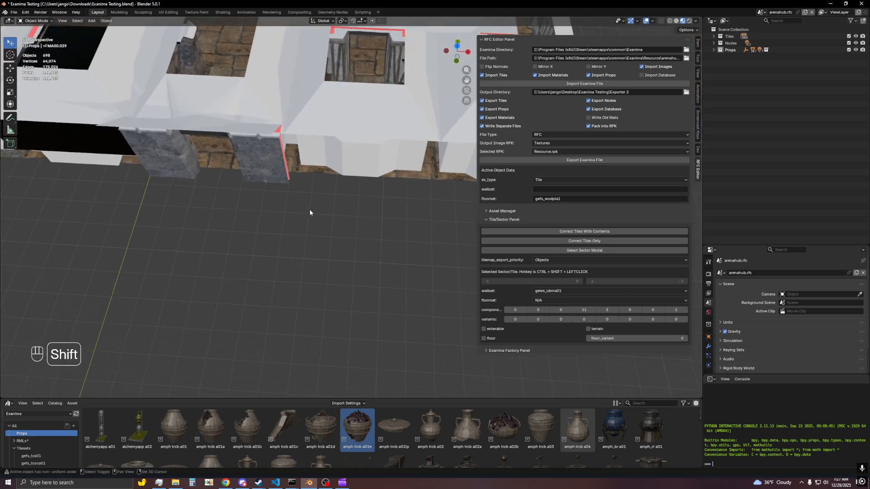
pyautogui.keyDown('ctrl'); pyautogui.keyDown('shift'); pyautogui.click(339, 213); pyautogui.keyUp('shift'); pyautogui.keyUp('ctrl')
pyautogui.scroll(-3, 338, 213)
pyautogui.keyDown('shift'); pyautogui.moveTo(391, 240); pyautogui.dragTo(364, 226, button='middle'); pyautogui.keyUp('shift')
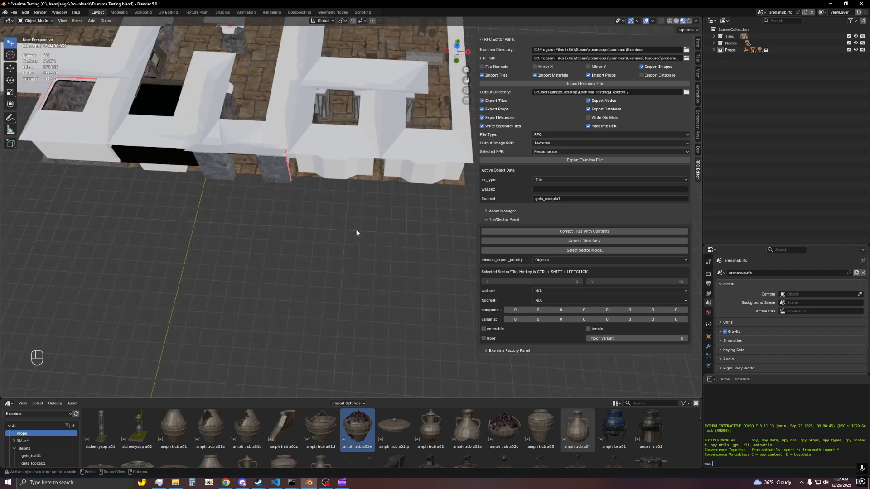
pyautogui.click(545, 292)
pyautogui.click(274, 178)
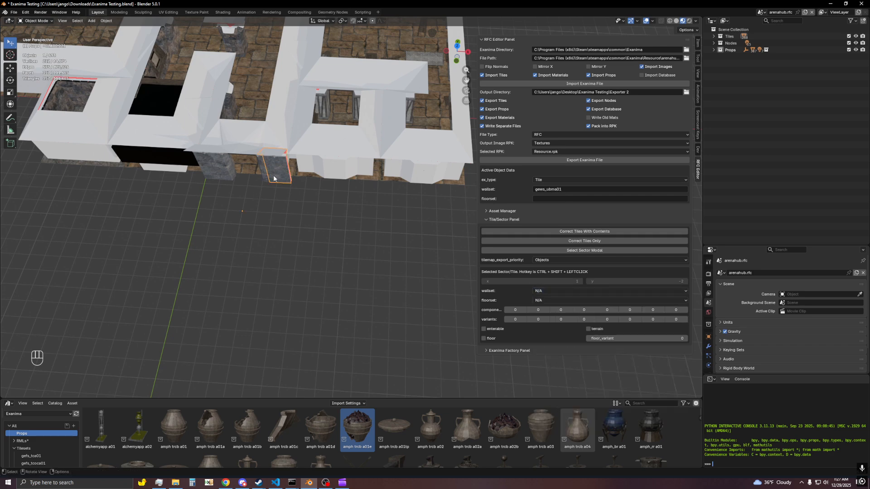
pyautogui.keyDown('ctrl'); pyautogui.keyDown('shift'); pyautogui.click(340, 206); pyautogui.keyUp('shift'); pyautogui.keyUp('ctrl')
pyautogui.click(592, 292)
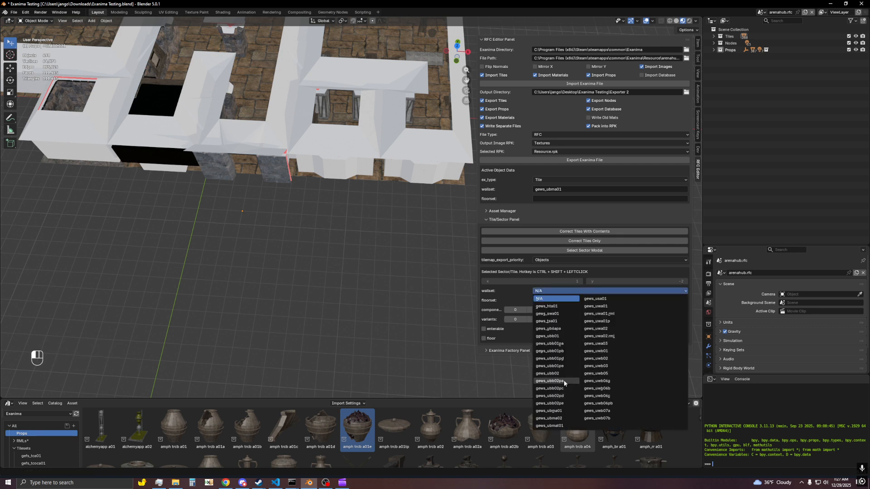
pyautogui.click(564, 411)
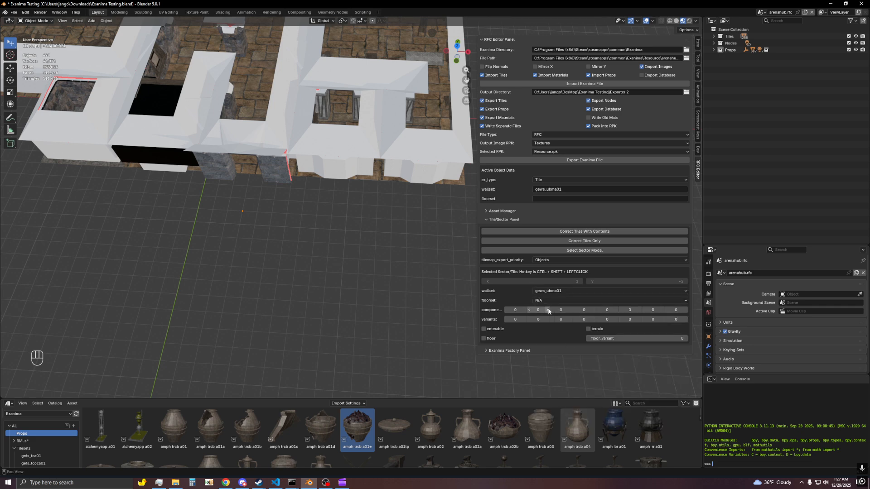
# - Set the sector's fourth component to 7 and its fifth to 3, and fill in its eighth component to close the wall
pyautogui.click(580, 312)
pyautogui.write('7')
pyautogui.press('Return')
pyautogui.click(604, 310)
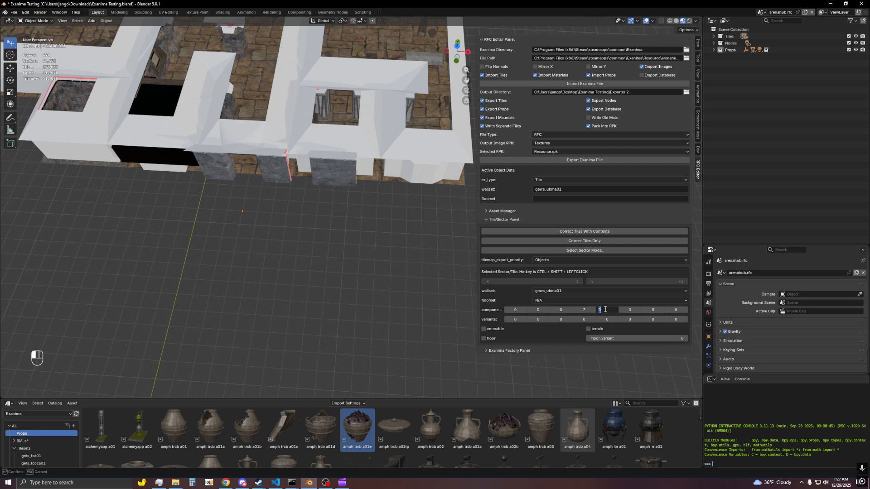
pyautogui.write('7')
pyautogui.press('Return')
pyautogui.click(676, 310)
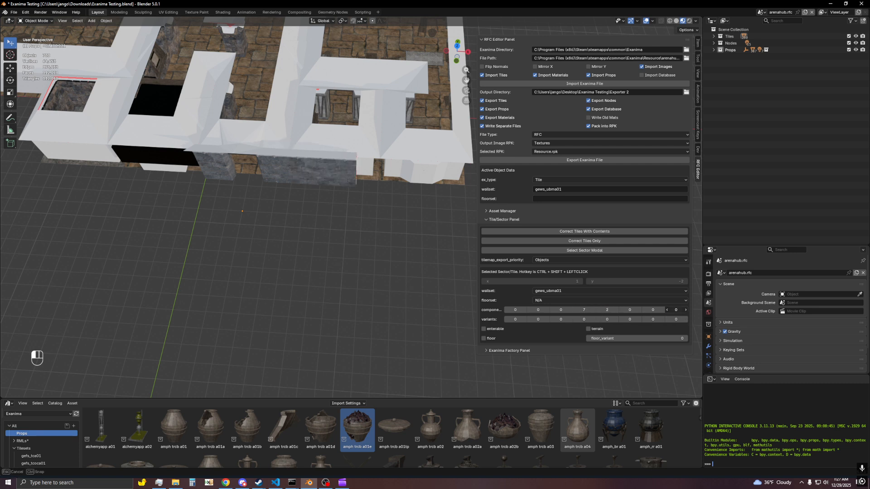
pyautogui.press('Return')
# - Select the last empty sector along the outer wall, set its wallset to gews_ubma01, and inspect the wall from several distances
pyautogui.keyDown('shift'); pyautogui.moveTo(427, 238); pyautogui.dragTo(365, 227, button='middle'); pyautogui.keyUp('shift')
pyautogui.keyDown('ctrl'); pyautogui.keyDown('shift'); pyautogui.click(362, 202); pyautogui.keyUp('shift'); pyautogui.keyUp('ctrl')
pyautogui.click(547, 291)
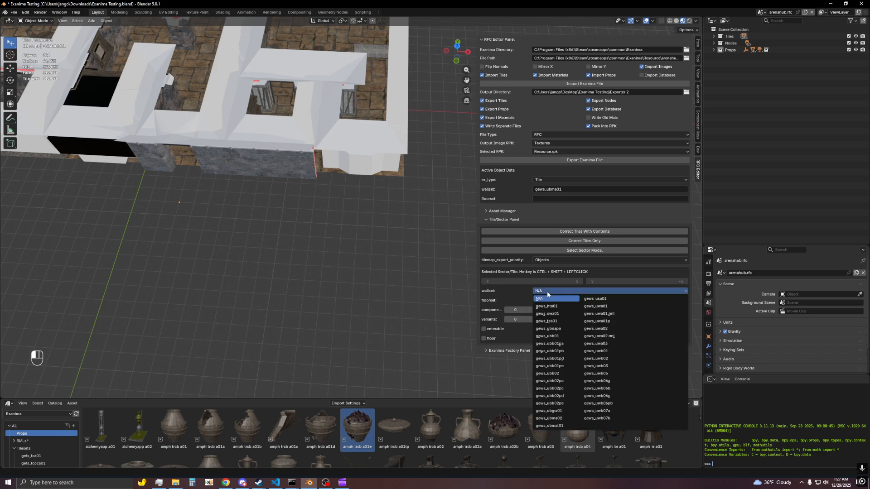
pyautogui.click(562, 411)
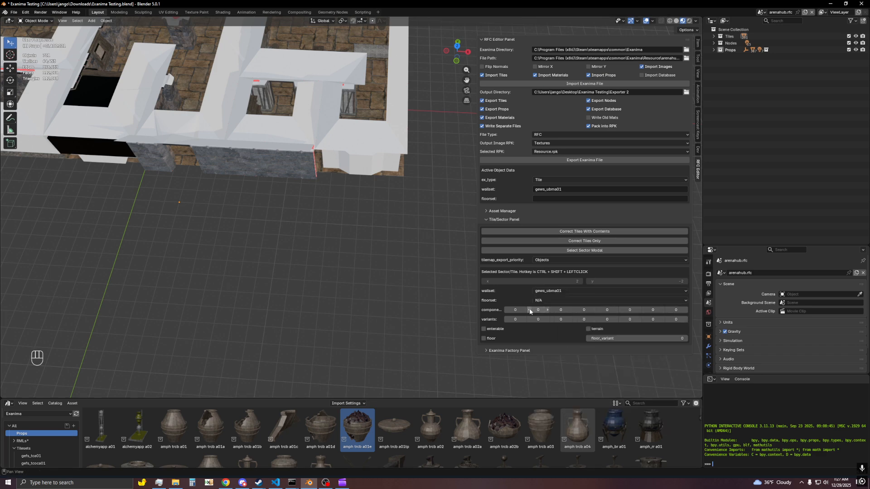
pyautogui.keyDown('shift'); pyautogui.moveTo(491, 310); pyautogui.dragTo(397, 270, button='middle'); pyautogui.keyUp('shift')
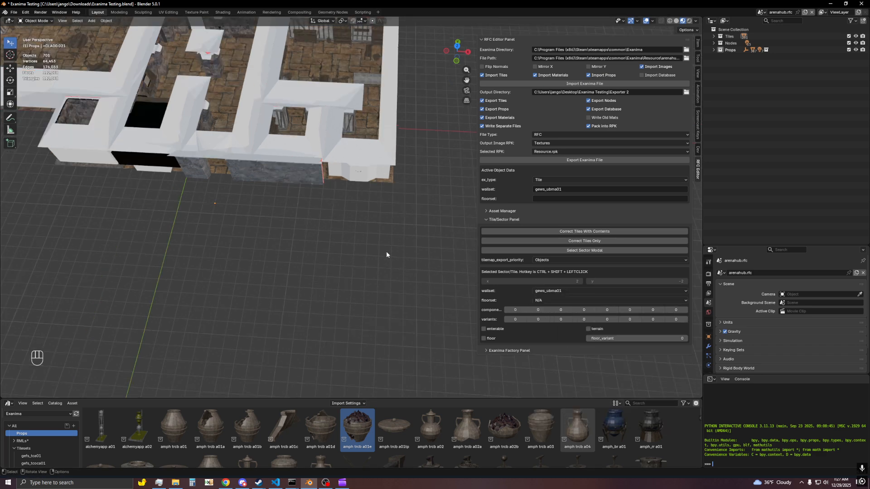
pyautogui.scroll(1, 381, 244)
pyautogui.moveTo(357, 259); pyautogui.dragTo(212, 173, button='middle')
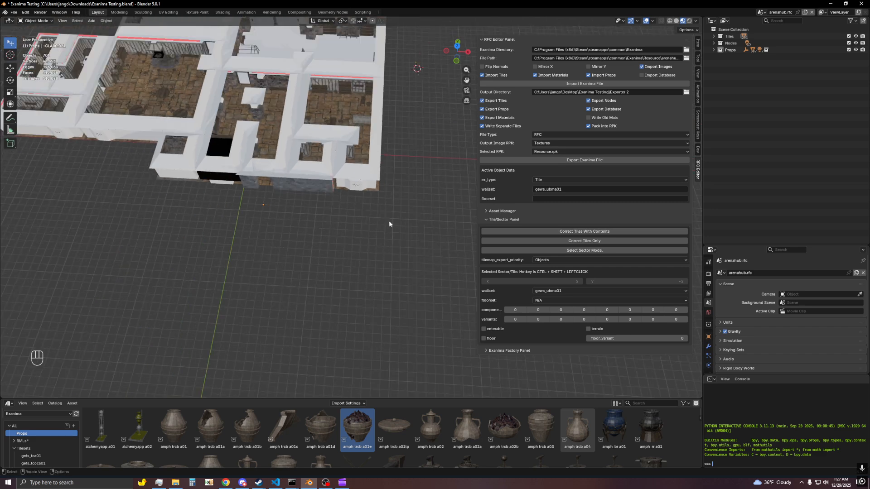
pyautogui.keyDown('shift'); pyautogui.hscroll(-2, 381, 232); pyautogui.keyUp('shift')
pyautogui.keyDown('shift'); pyautogui.hscroll(-2, 383, 229); pyautogui.keyUp('shift')
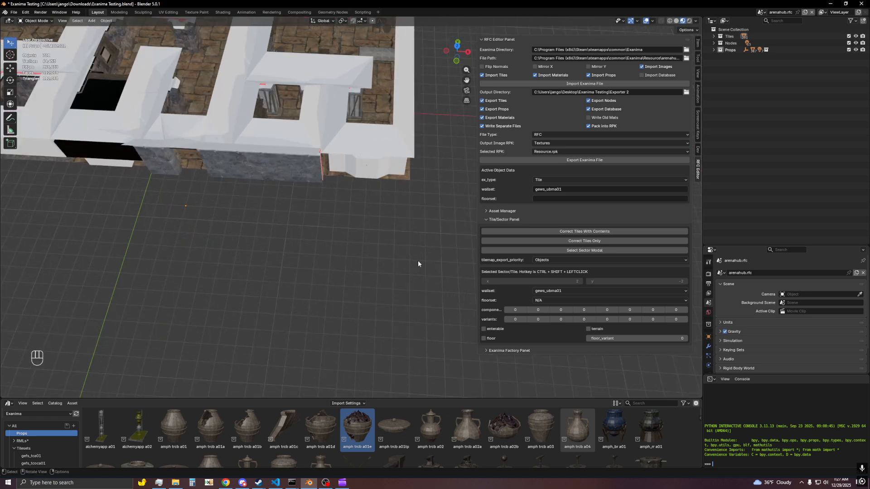
# - Reselect the empty corner sector, set its third component to 7 and its wallset to gews_ubma01
pyautogui.keyDown('ctrl'); pyautogui.keyDown('shift'); pyautogui.click(361, 205); pyautogui.keyUp('shift'); pyautogui.keyUp('ctrl')
pyautogui.scroll(1, 448, 292)
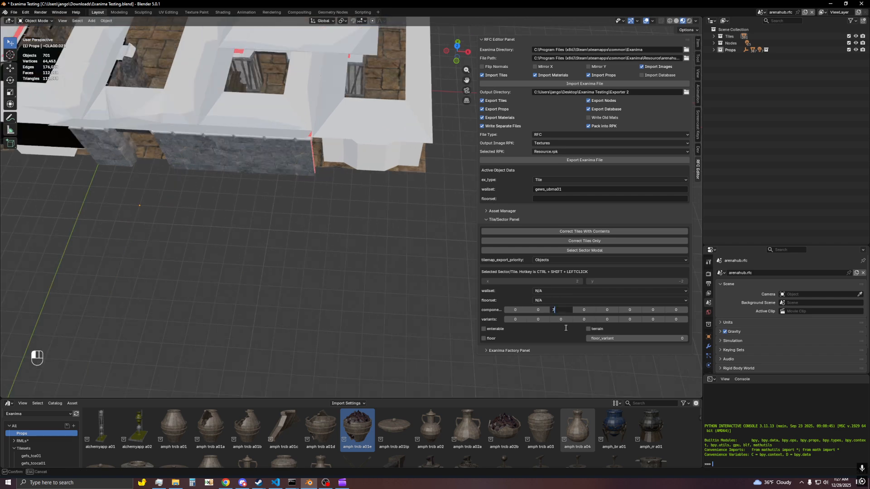
pyautogui.scroll(-1, 365, 257)
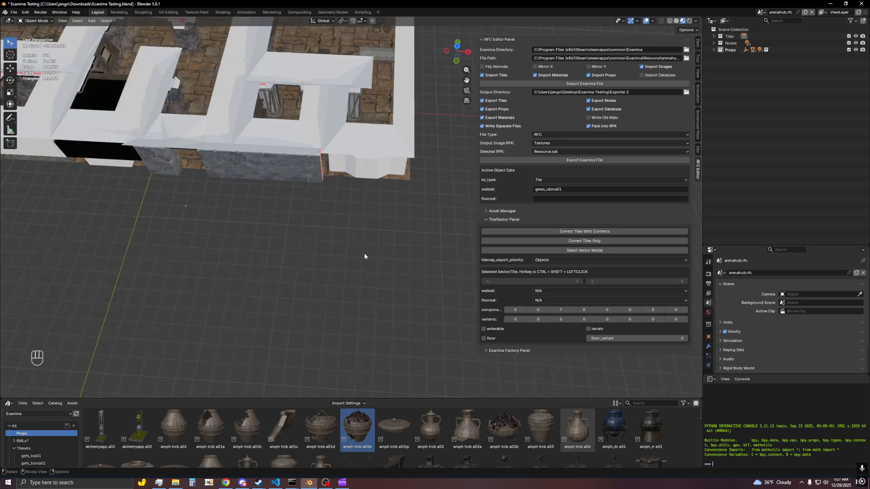
pyautogui.click(544, 291)
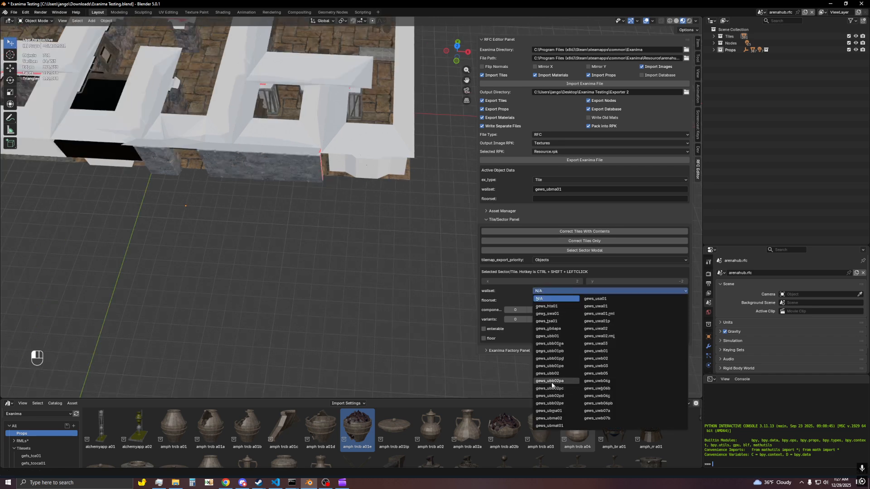
pyautogui.click(560, 410)
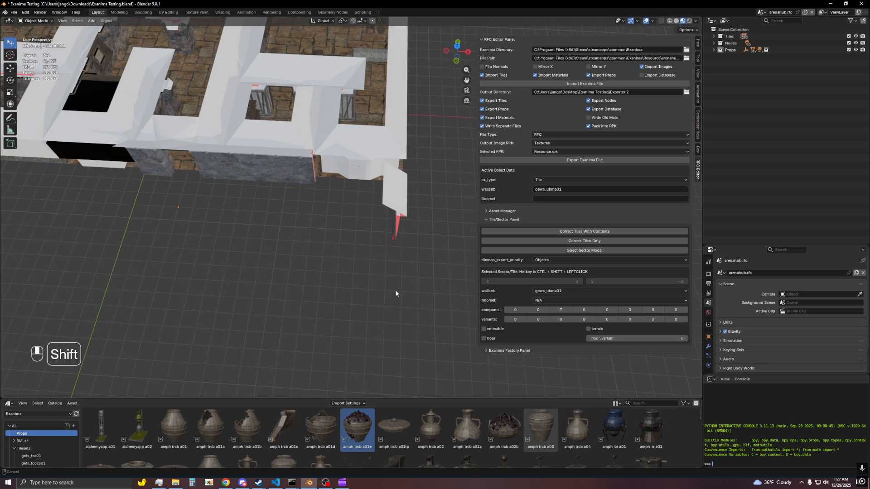
# - Set the corner sector's fourth component to 7 and its fifth component to 3
pyautogui.keyDown('shift'); pyautogui.moveTo(396, 294); pyautogui.dragTo(391, 306, button='middle'); pyautogui.keyUp('shift')
pyautogui.moveTo(351, 290); pyautogui.dragTo(382, 291, button='middle')
pyautogui.scroll(3, 379, 290)
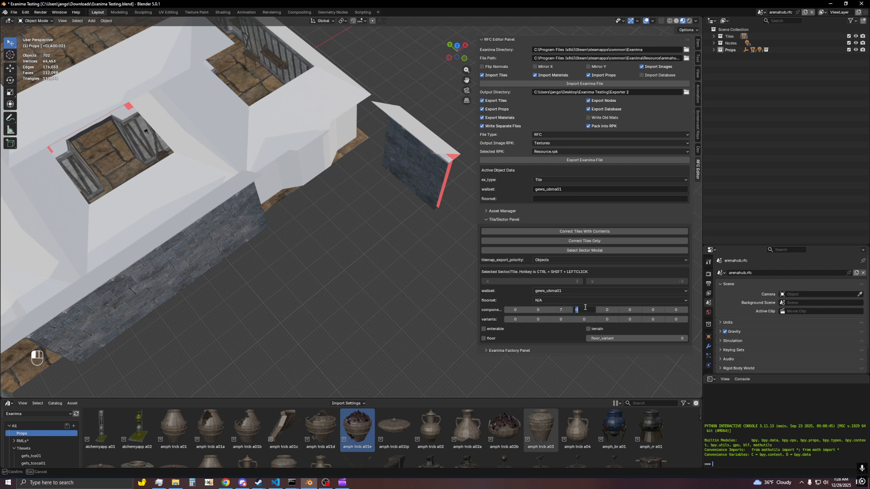
pyautogui.press('Return')
pyautogui.click(605, 310)
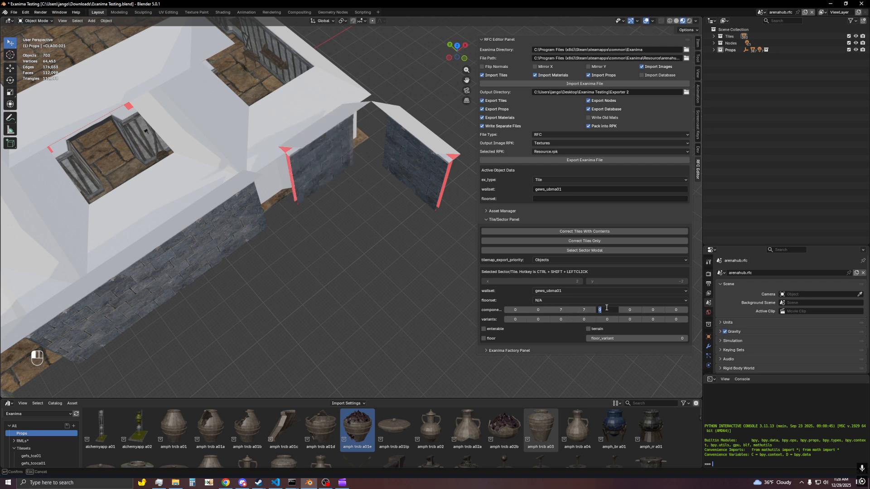
pyautogui.write('2')
pyautogui.press('Return')
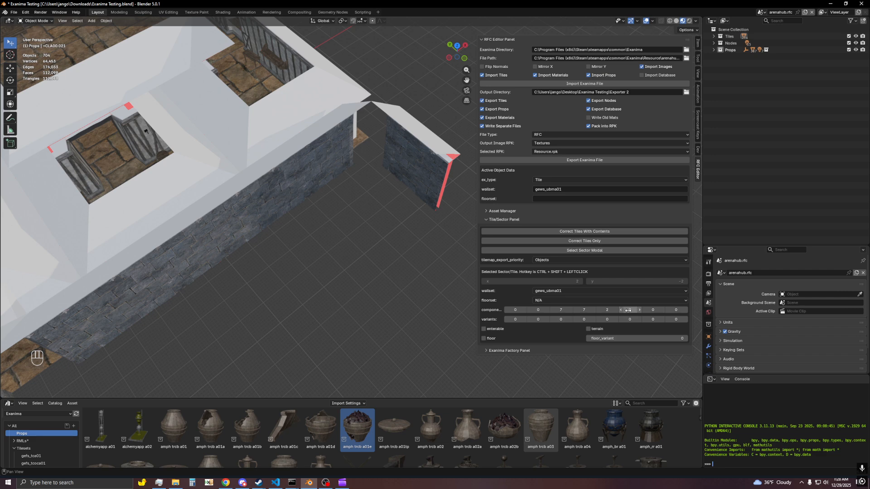
# - Try 1 as the corner sector's eighth component, change it to 3, and view the wall corner
pyautogui.click(673, 308)
pyautogui.write('1')
pyautogui.press('Return')
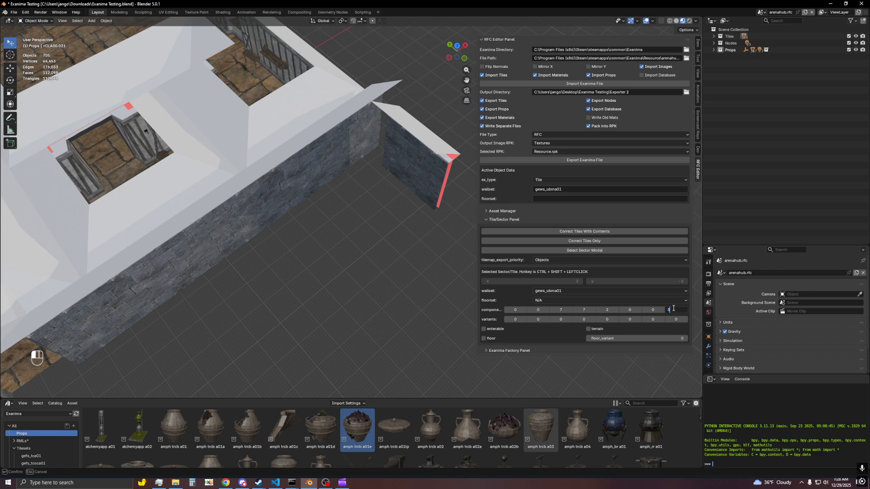
pyautogui.press('Return')
pyautogui.moveTo(362, 134); pyautogui.dragTo(342, 189, button='middle')
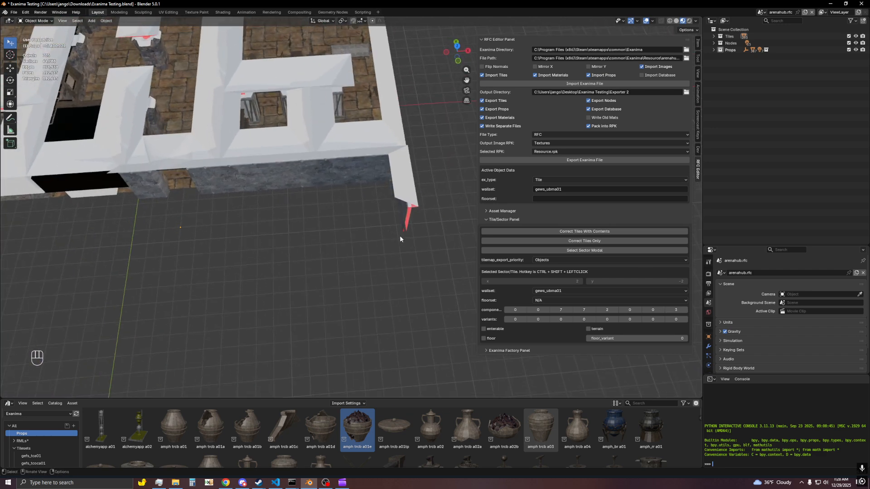
# - Select the new outer wall pieces with the corner and place a duplicate about 3083 m away in negative X
pyautogui.press('w')
pyautogui.press('w')
pyautogui.moveTo(379, 219)
pyautogui.mouseDown()
pyautogui.moveTo(373, 208)
pyautogui.moveTo(265, 208)
pyautogui.moveTo(287, 218)
pyautogui.moveTo(343, 206)
pyautogui.mouseUp()
pyautogui.scroll(-3, 344, 206)
pyautogui.hotkey('shift', 'd')
pyautogui.press('y')
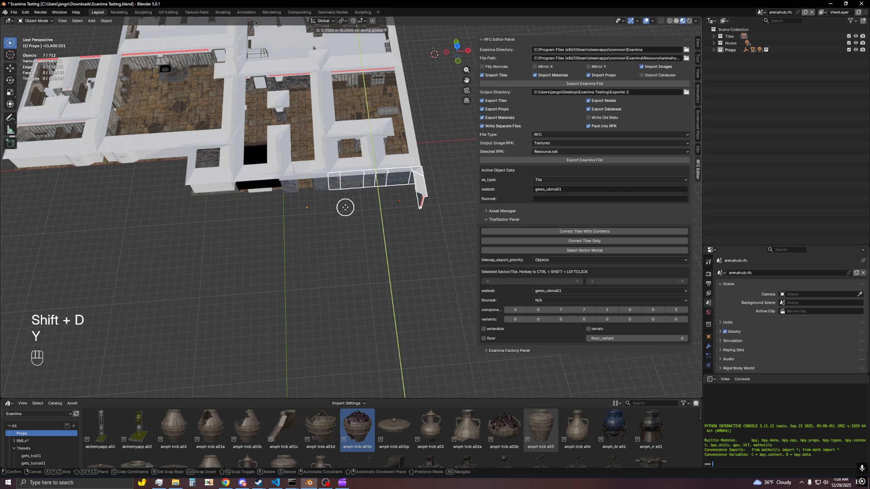
pyautogui.press('x')
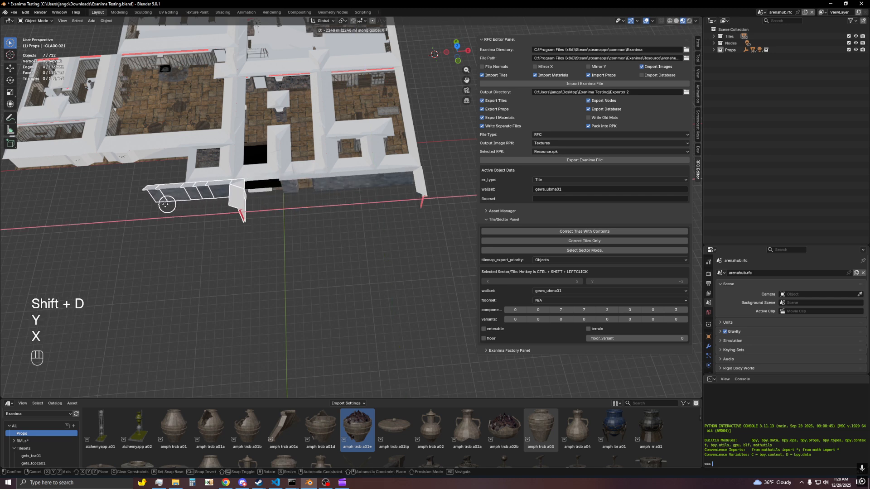
pyautogui.click(107, 210)
pyautogui.keyDown('shift'); pyautogui.hscroll(-2, 267, 217); pyautogui.keyUp('shift')
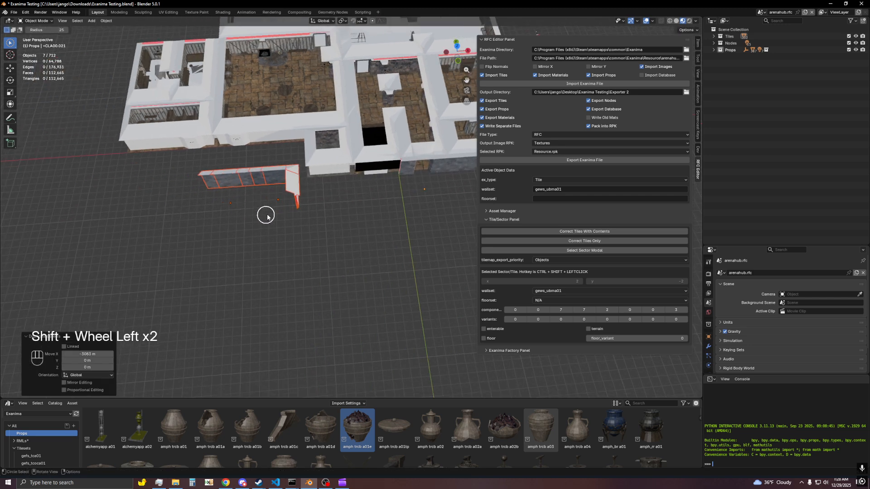
# - Move the duplicated corner section about 678 m along X against the building and rotate it 91° about Z
pyautogui.click(274, 201)
pyautogui.press('g')
pyautogui.press('x')
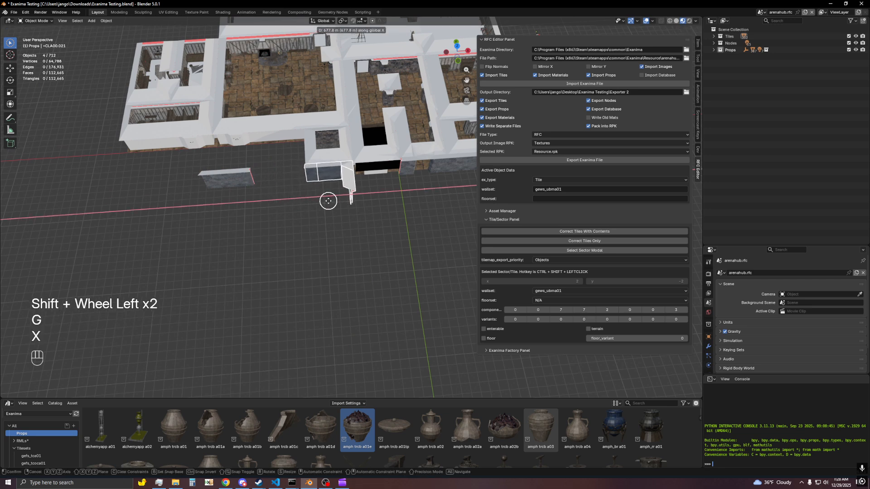
pyautogui.click(328, 201)
pyautogui.press('r')
pyautogui.press('z')
pyautogui.press('KP_9')
pyautogui.press('KP_1')
pyautogui.press('KP_Enter')
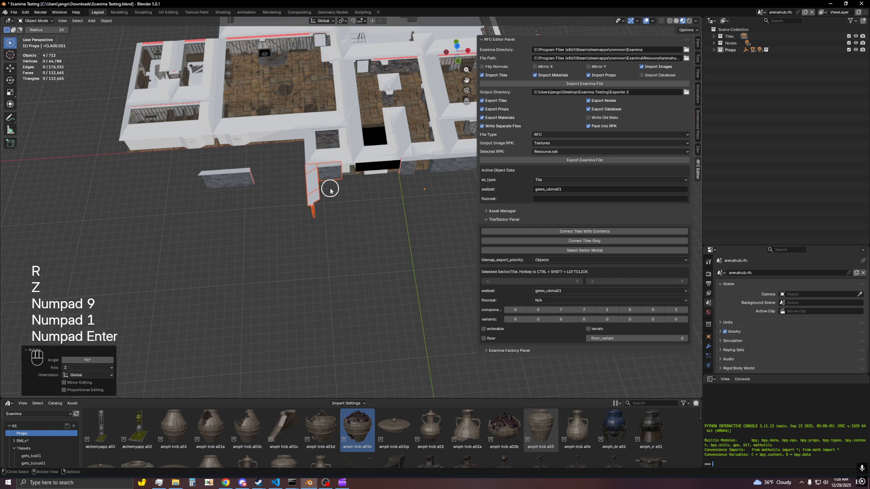
# - Move the remaining duplicated straight wall pieces about 1890 m along X to cover the black opening in the outer wall
pyautogui.moveTo(250, 191); pyautogui.dragTo(232, 209)
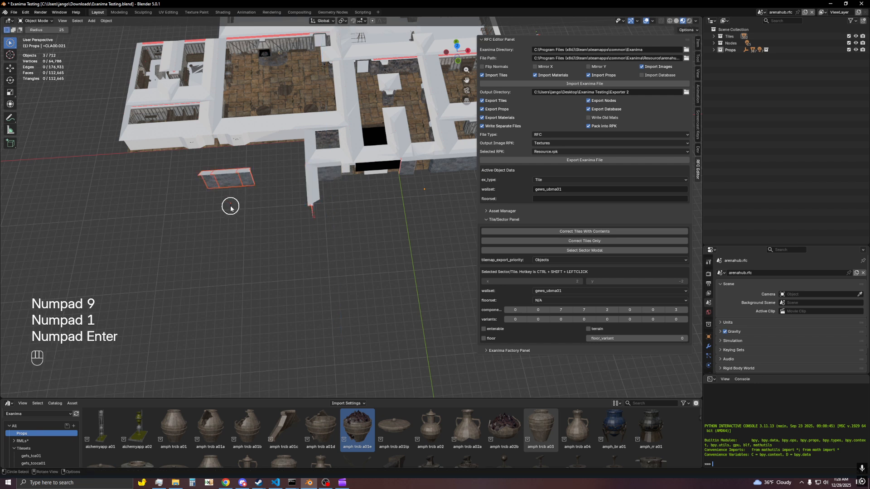
pyautogui.press('y')
pyautogui.press('x')
pyautogui.press('g')
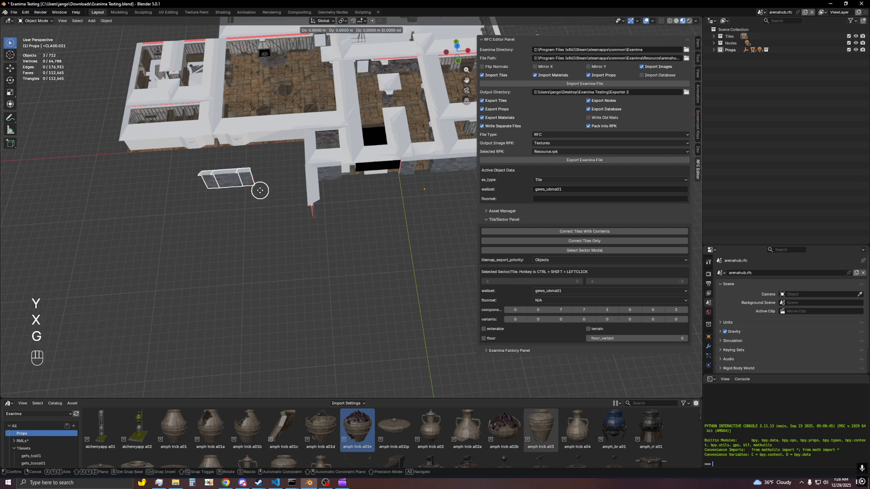
pyautogui.press('x')
pyautogui.click(409, 202)
pyautogui.keyDown('shift'); pyautogui.hscroll(-3, 353, 209); pyautogui.keyUp('shift')
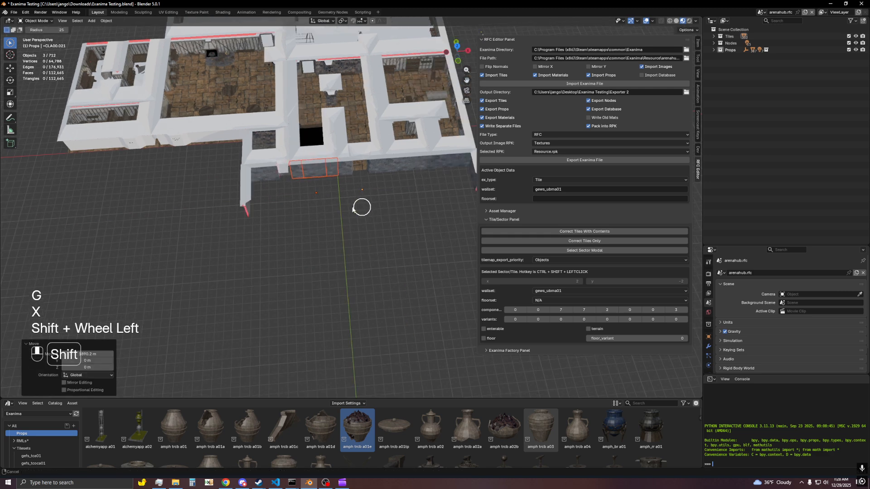
pyautogui.keyDown('shift'); pyautogui.moveTo(352, 209); pyautogui.dragTo(317, 216, button='middle'); pyautogui.keyUp('shift')
pyautogui.moveTo(317, 216); pyautogui.dragTo(372, 193, button='middle')
pyautogui.press('Escape')
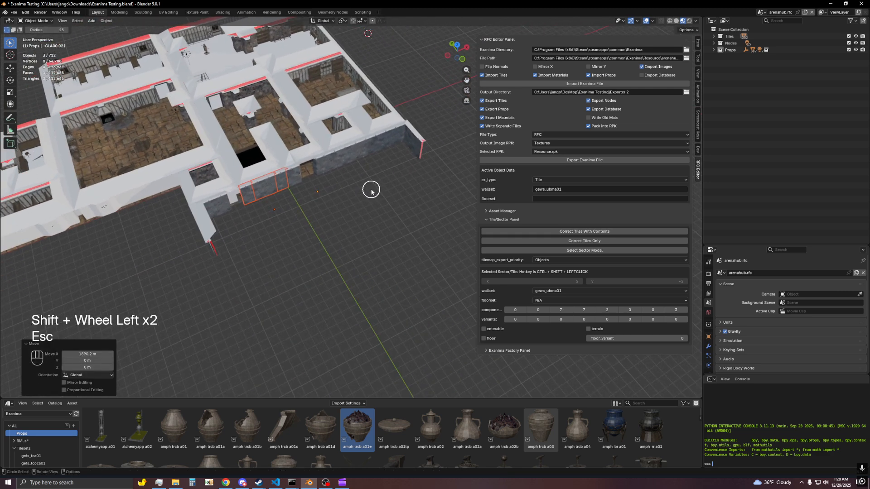
# - Try a sixth component on the original corner sector and reset it to 0
pyautogui.press('1')
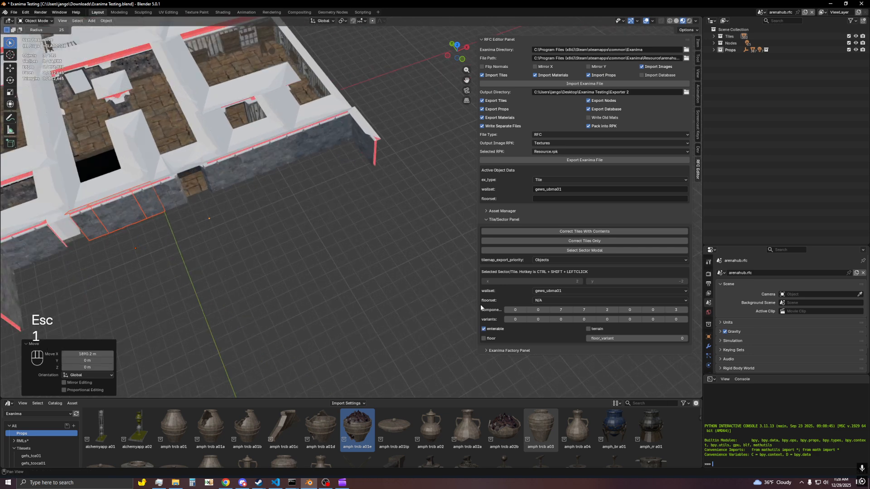
pyautogui.click(640, 311)
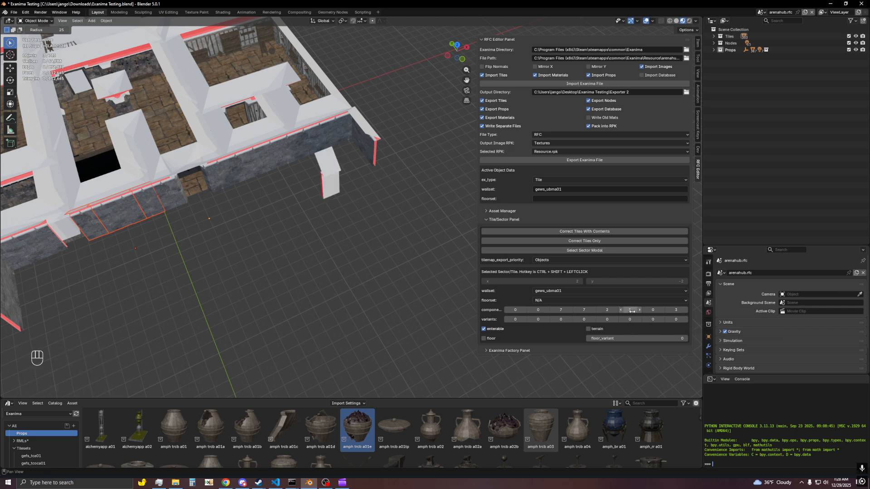
pyautogui.press('Return')
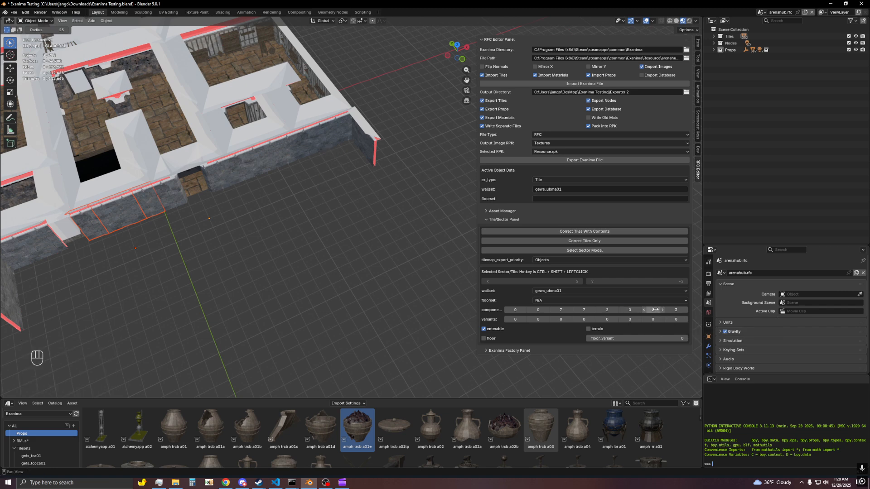
# - Try 2 as the original corner sector's seventh component and change it to 1
pyautogui.write('2')
pyautogui.press('Return')
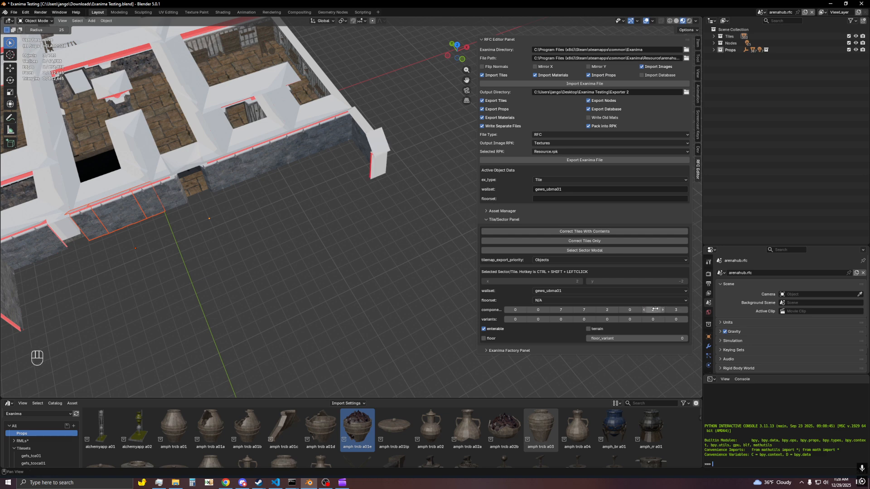
pyautogui.write('1')
pyautogui.press('Return')
pyautogui.keyDown('shift'); pyautogui.hscroll(-5, 390, 213); pyautogui.keyUp('shift')
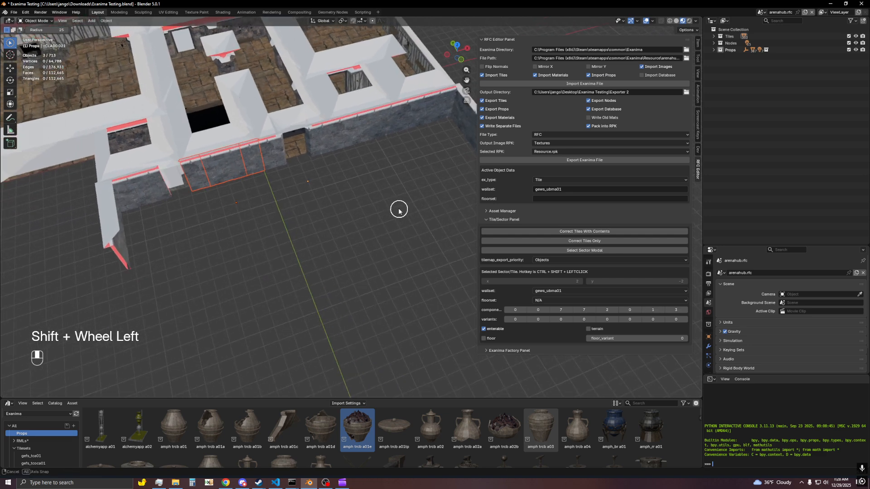
# - Select the rotated corner section's sector, try 1 as its seventh component, and reset it to 0
pyautogui.keyDown('ctrl'); pyautogui.keyDown('shift'); pyautogui.click(214, 222); pyautogui.keyUp('shift'); pyautogui.keyUp('ctrl')
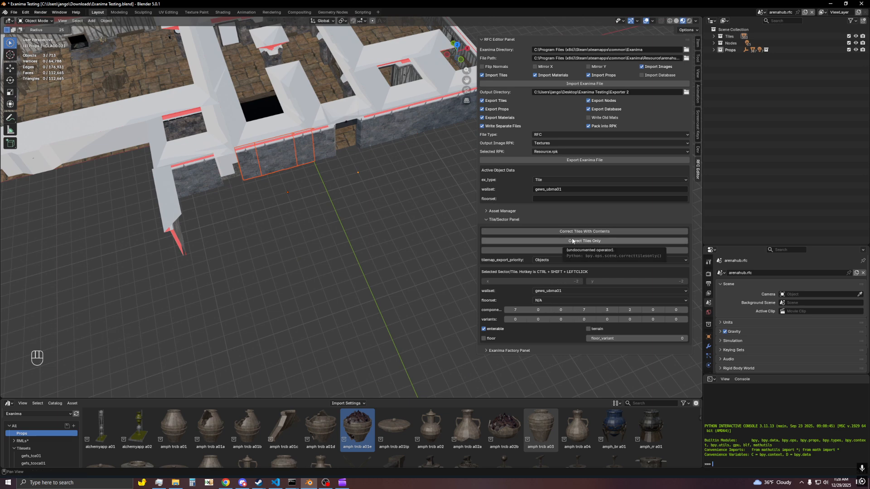
pyautogui.keyDown('shift'); pyautogui.moveTo(338, 247); pyautogui.dragTo(381, 246, button='middle'); pyautogui.keyUp('shift')
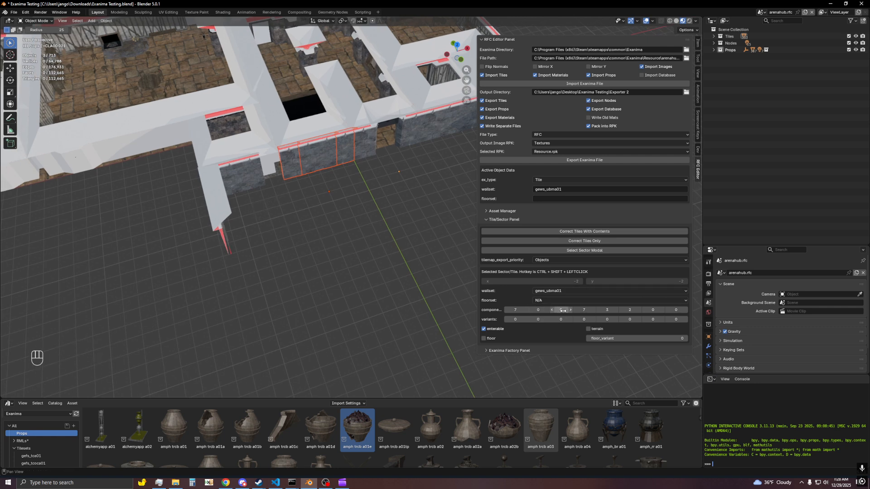
pyautogui.click(653, 311)
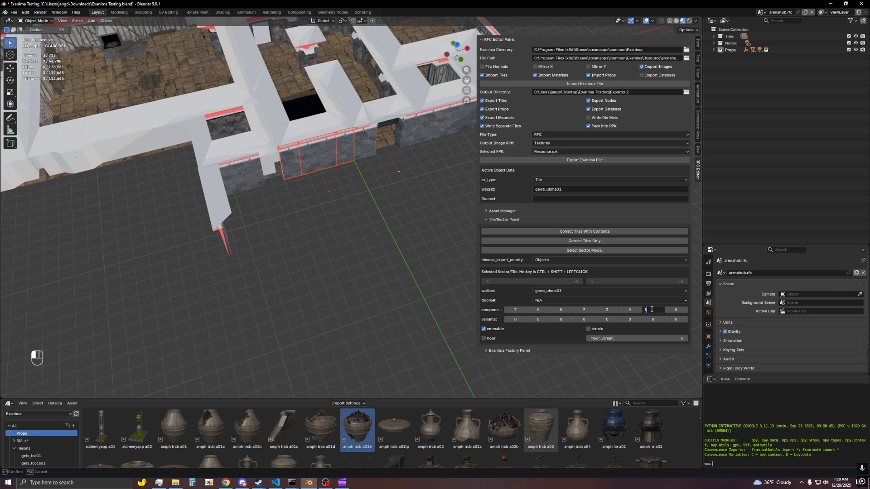
pyautogui.press('Return')
pyautogui.write('0')
pyautogui.press('Return')
# - Try 2 as the rotated corner sector's eighth component and change it to 1 to close the wall gap
pyautogui.write('2')
pyautogui.press('Return')
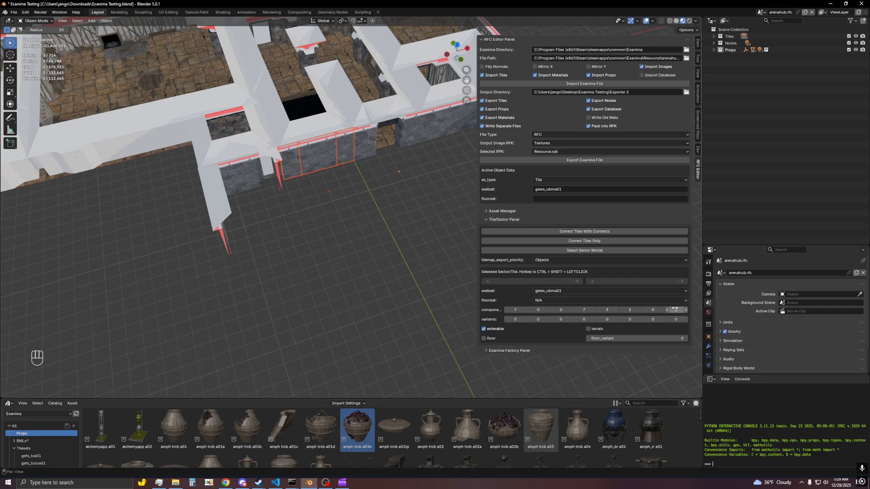
pyautogui.moveTo(675, 310); pyautogui.dragTo(675, 310)
pyautogui.write('1')
pyautogui.press('Return')
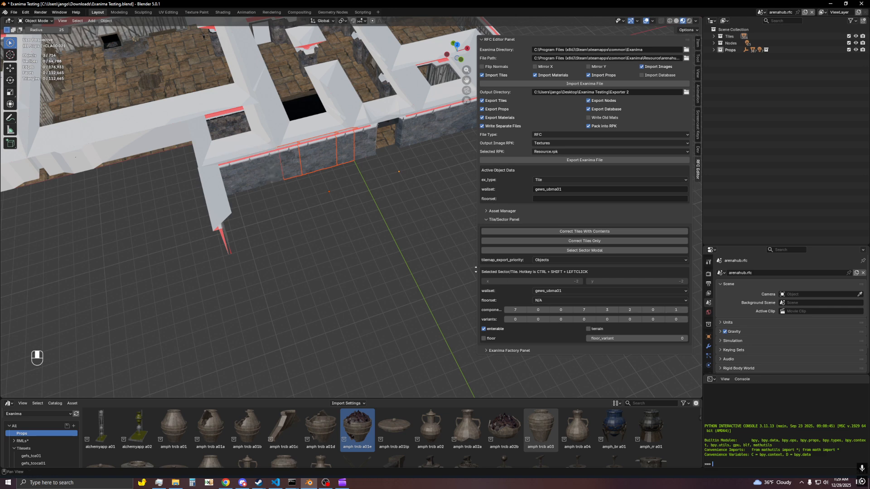
# - Select the whole row of outer wall sections with its corner pieces and duplicate it about 549 m along negative Y
pyautogui.moveTo(423, 268); pyautogui.dragTo(341, 241, button='middle')
pyautogui.click(399, 268)
pyautogui.scroll(-3, 340, 241)
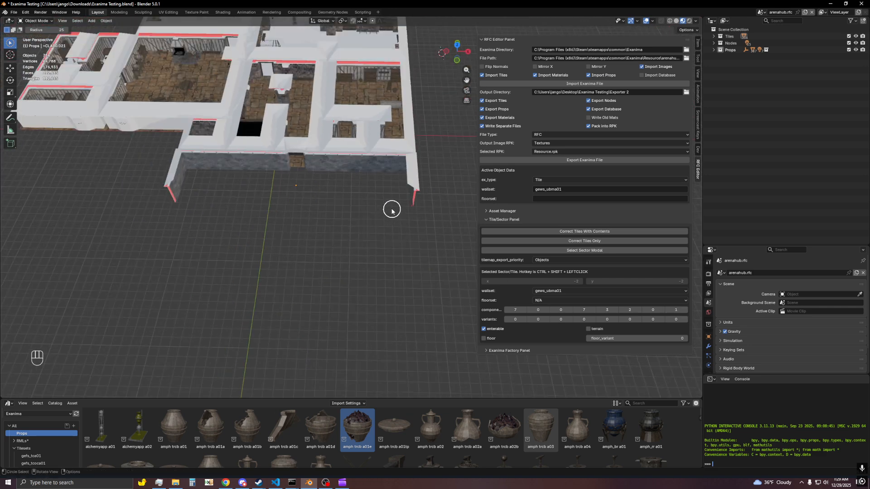
pyautogui.moveTo(392, 210)
pyautogui.keyDown('shift'); pyautogui.mouseDown()
pyautogui.moveTo(374, 188)
pyautogui.moveTo(216, 183)
pyautogui.moveTo(324, 200)
pyautogui.mouseUp(); pyautogui.keyUp('shift')
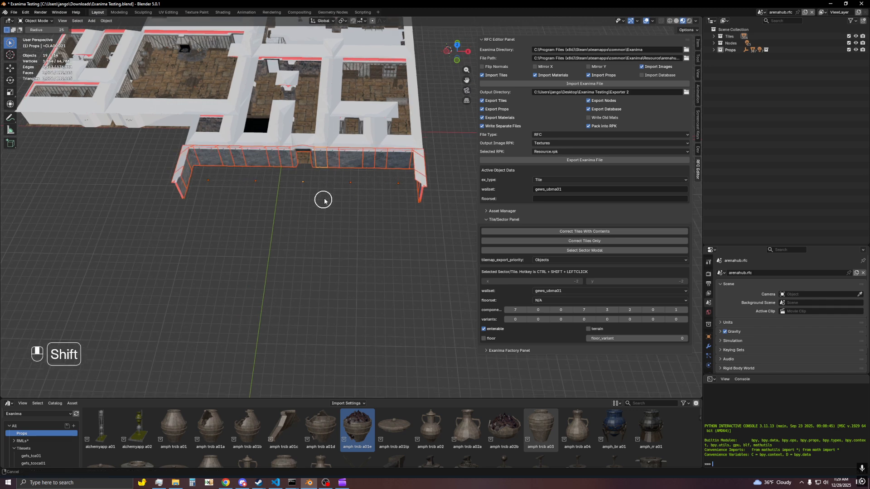
pyautogui.hotkey('shift', 'd')
pyautogui.press('y')
pyautogui.click(321, 232)
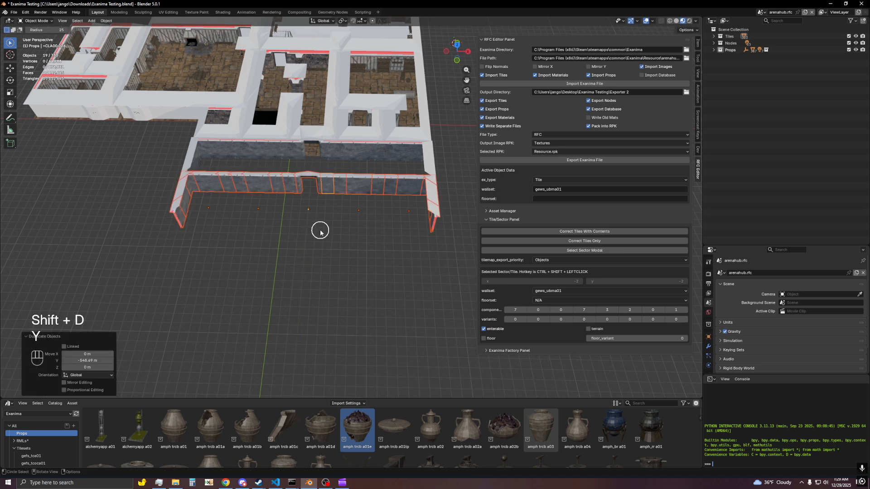
# - Rotate the duplicated wall row 180° about the Z axis so that it faces the original row
pyautogui.press('r')
pyautogui.press('z')
pyautogui.press('KP_1')
pyautogui.press('KP_8')
pyautogui.press('KP_0')
pyautogui.press('KP_Enter')
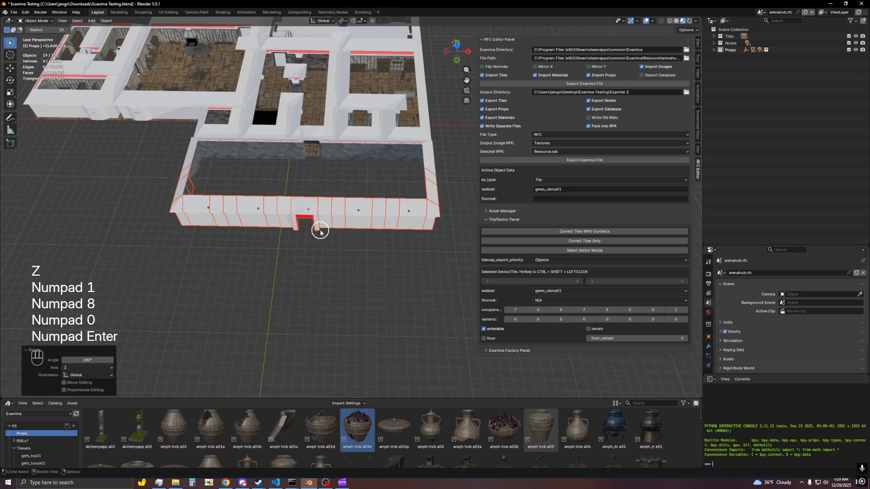
# - Move the rotated wall row about 57 m along negative Y to line it up with the side walls
pyautogui.moveTo(242, 175); pyautogui.dragTo(338, 177, button='middle')
pyautogui.scroll(4, 334, 175)
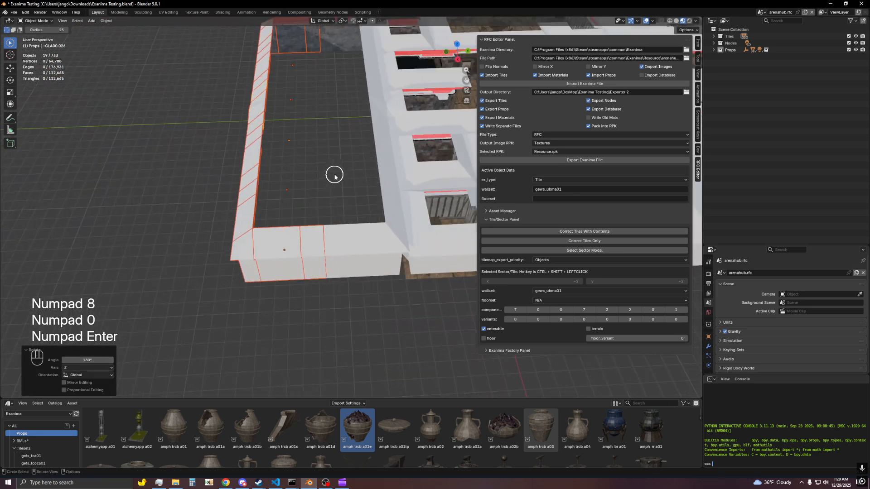
pyautogui.press('g')
pyautogui.press('y')
pyautogui.click(325, 174)
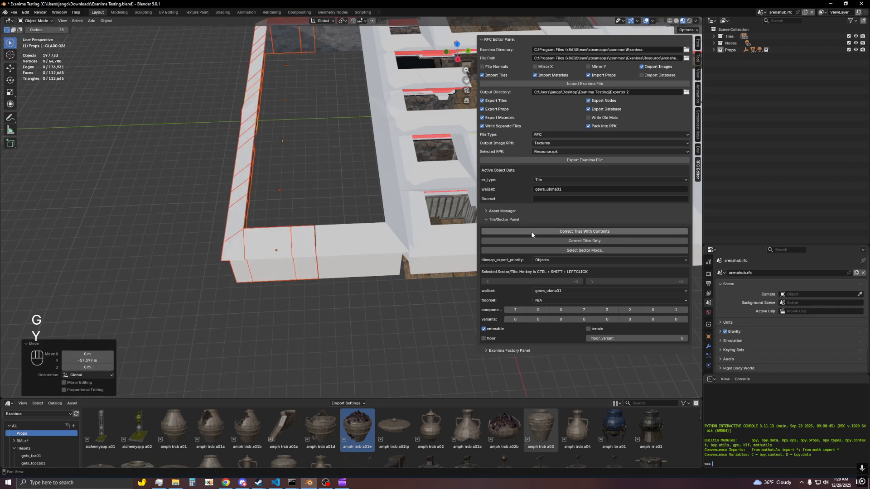
# - Select the sector inside the new room in front of the doorway and set its floorset to gefs_uwb02
pyautogui.hscroll(-3, 291, 210)
pyautogui.keyDown('shift'); pyautogui.hscroll(-1, 320, 210); pyautogui.keyUp('shift')
pyautogui.hscroll(-2, 266, 200)
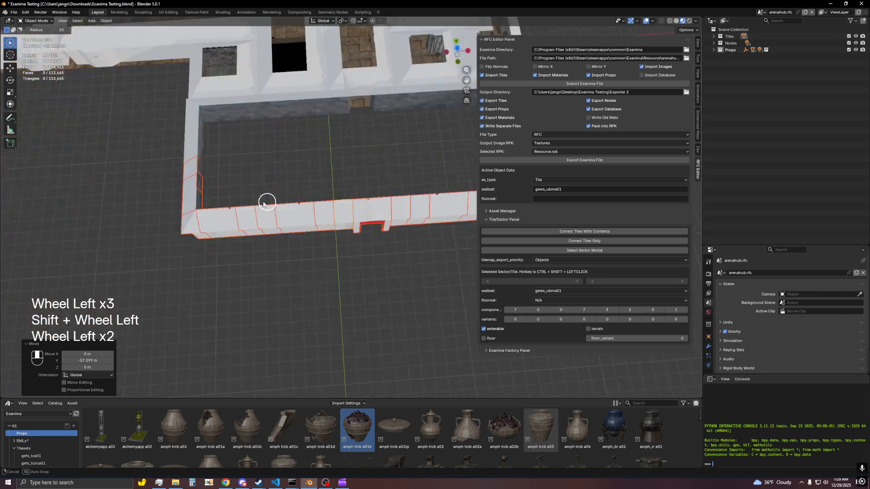
pyautogui.keyDown('shift'); pyautogui.hscroll(-1, 316, 174); pyautogui.keyUp('shift')
pyautogui.keyDown('shift'); pyautogui.hscroll(-1, 316, 173); pyautogui.keyUp('shift')
pyautogui.hscroll(-2, 375, 159)
pyautogui.keyDown('ctrl'); pyautogui.keyDown('shift'); pyautogui.click(396, 135); pyautogui.keyUp('shift'); pyautogui.keyUp('ctrl')
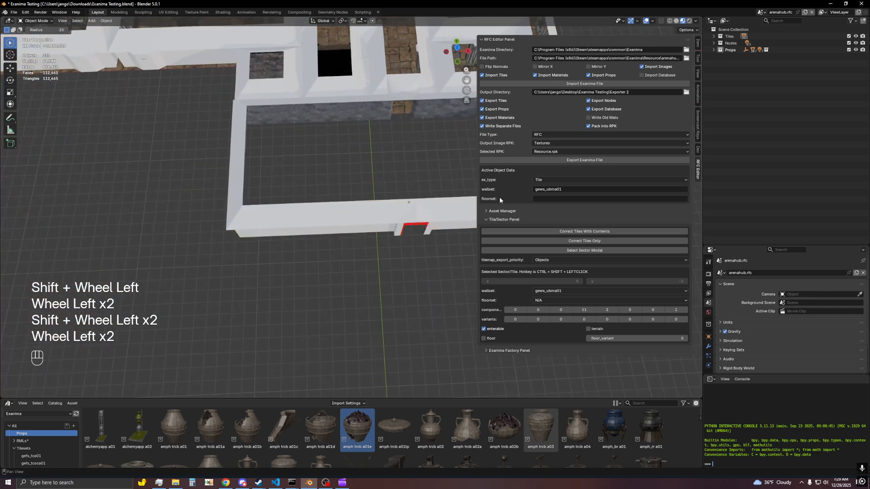
pyautogui.click(547, 303)
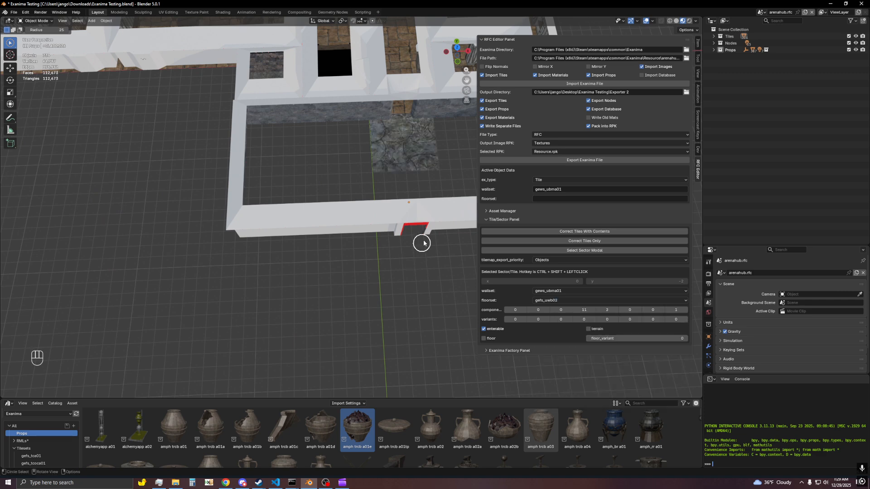
# - Duplicate the stone floor tile about 597 m along positive X, and duplicate that copy once more toward the side wall
pyautogui.keyDown('shift'); pyautogui.moveTo(430, 229); pyautogui.dragTo(358, 283, button='middle'); pyautogui.keyUp('shift')
pyautogui.scroll(4, 356, 279)
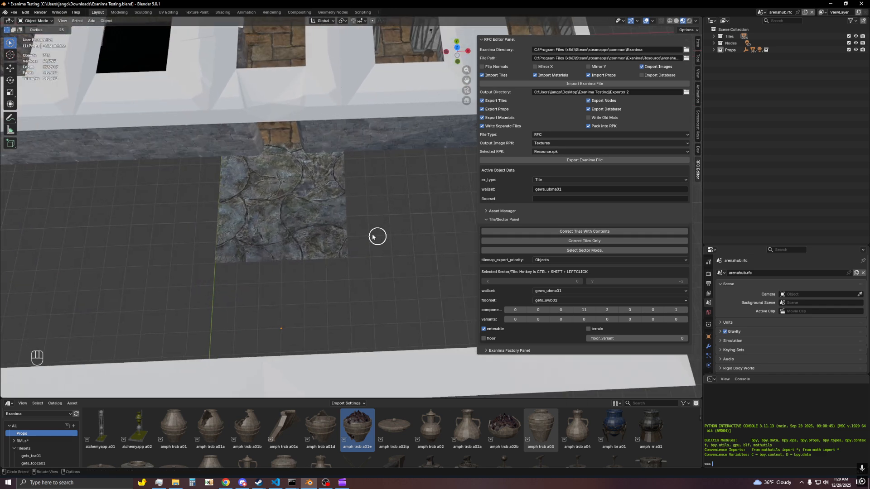
pyautogui.press('w')
pyautogui.click(282, 194)
pyautogui.scroll(-3, 293, 218)
pyautogui.hotkey('shift', 'd')
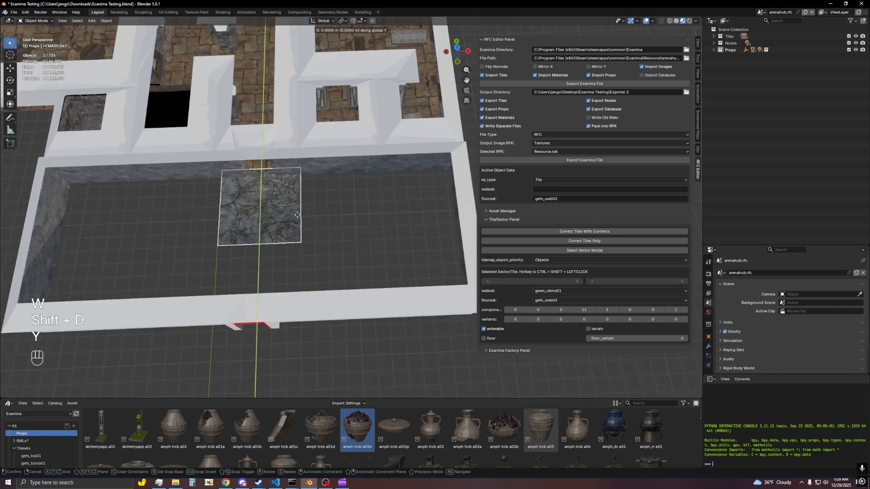
pyautogui.press('y')
pyautogui.press('x')
pyautogui.keyDown('shift'); pyautogui.click(374, 209); pyautogui.keyUp('shift')
pyautogui.hotkey('shift', 'd')
pyautogui.press('x')
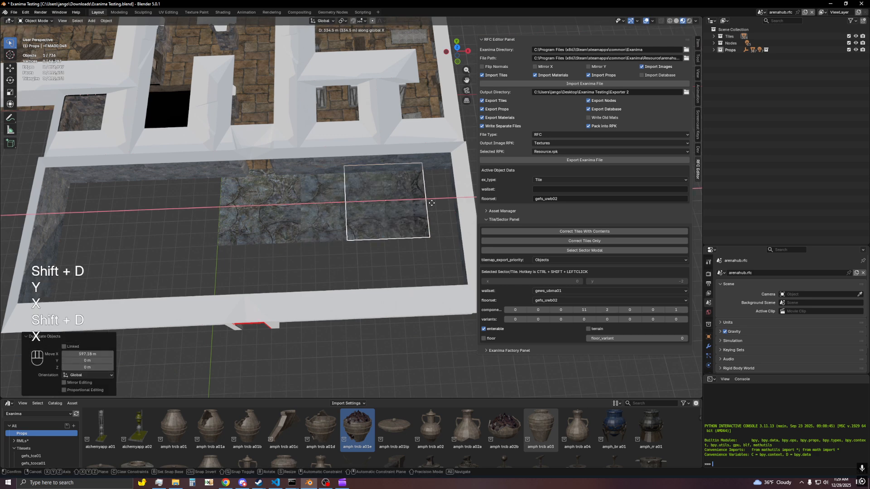
pyautogui.click(454, 205)
# - Duplicate the original floor tile about 598 m along negative X, and duplicate that copy about 617 m farther
pyautogui.hotkey('shift', 'd')
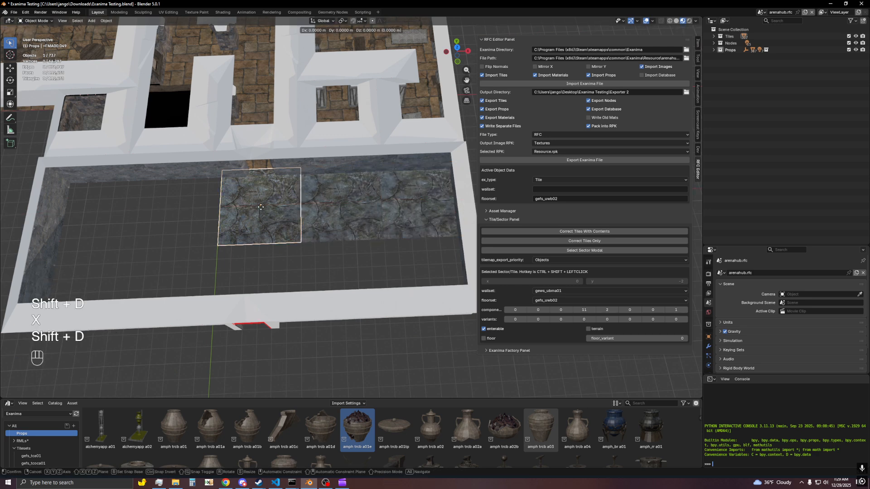
pyautogui.press('x')
pyautogui.click(179, 207)
pyautogui.hotkey('shift', 'd')
pyautogui.press('x')
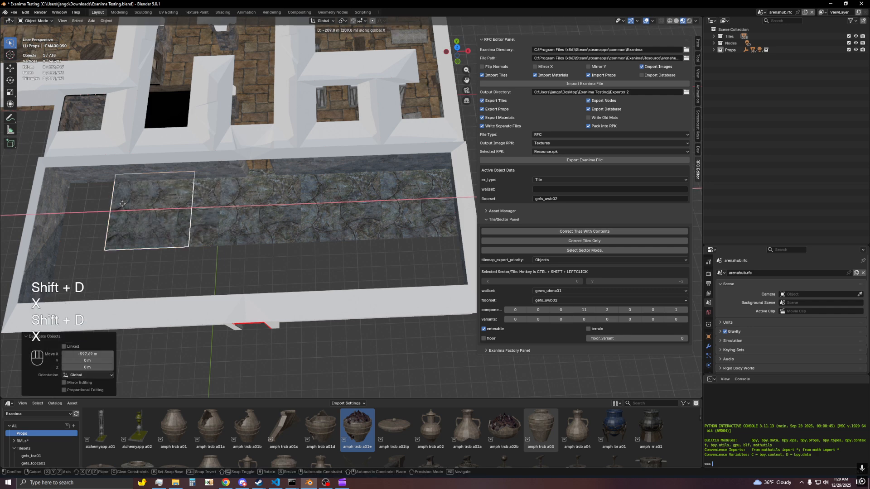
pyautogui.click(94, 208)
# - Duplicate the row of five floor tiles about 585 m along negative Y and correct the alignment of the tiles only
pyautogui.press('w')
pyautogui.press('w')
pyautogui.press('w')
pyautogui.click(419, 253)
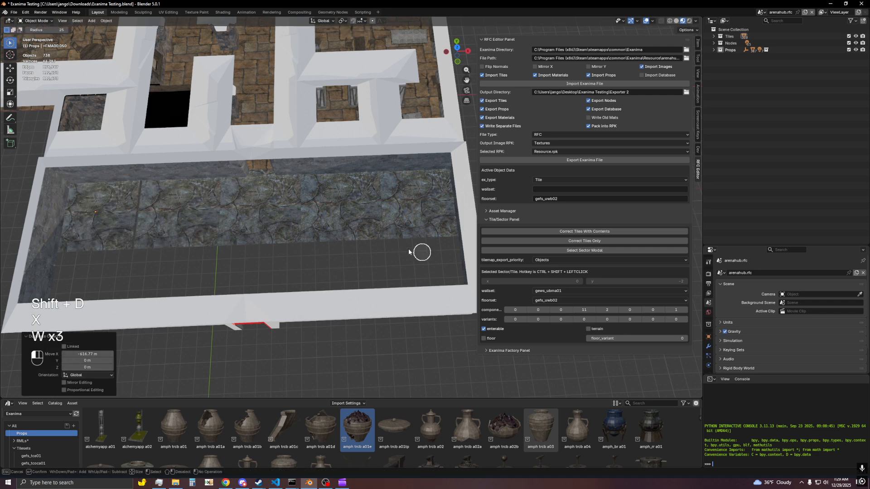
pyautogui.click(111, 211)
pyautogui.click(276, 258)
pyautogui.press('w')
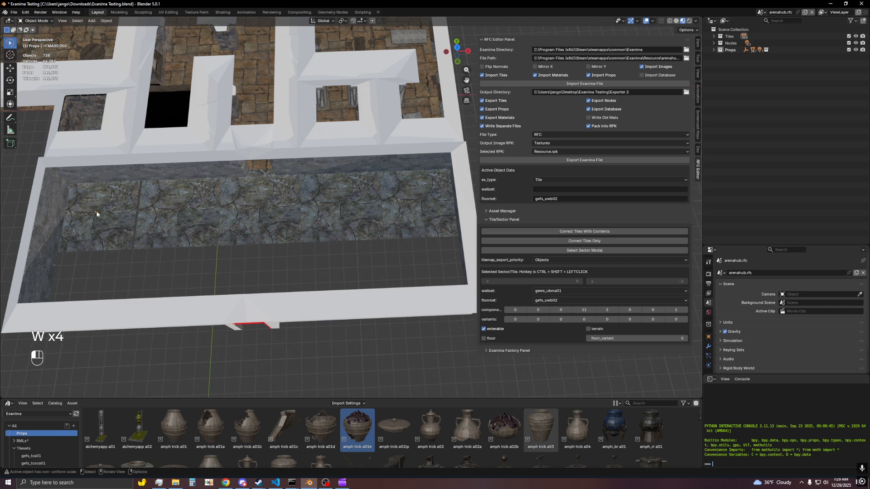
pyautogui.click(98, 213)
pyautogui.press('w')
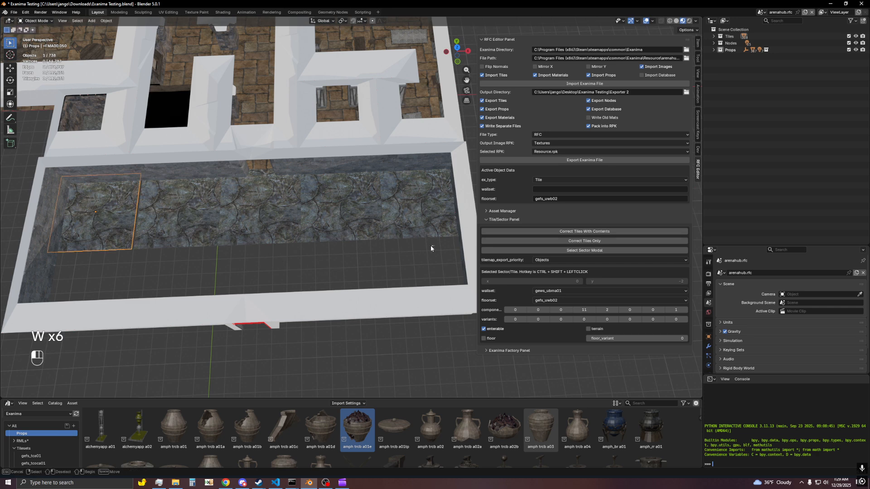
pyautogui.keyDown('shift'); pyautogui.moveTo(431, 246); pyautogui.dragTo(97, 221); pyautogui.keyUp('shift')
pyautogui.hotkey('shift', 'd')
pyautogui.press('y')
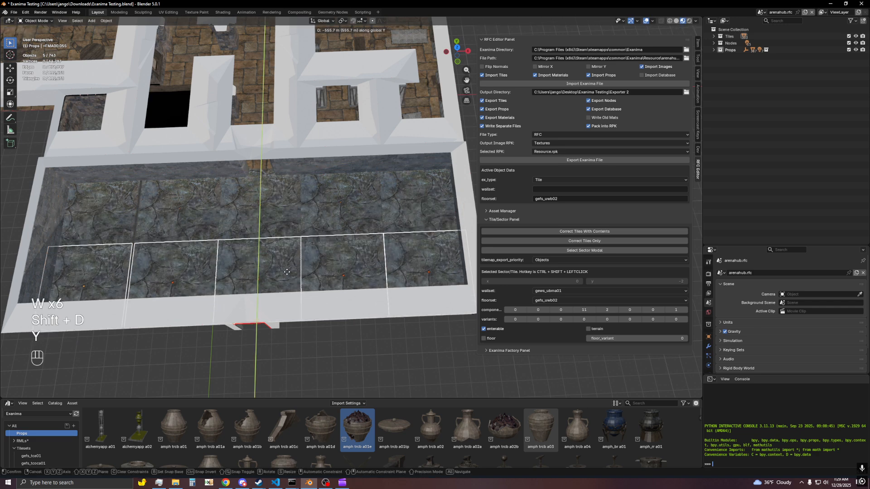
pyautogui.click(280, 277)
pyautogui.click(586, 239)
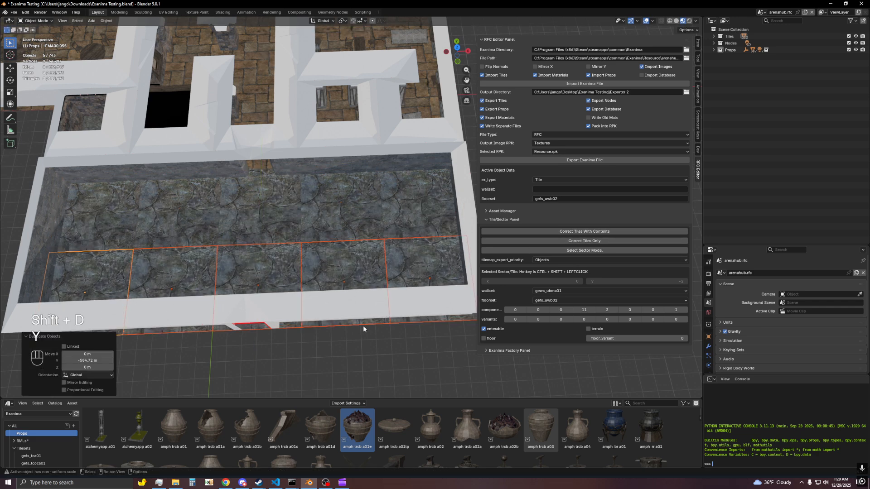
# - Enlarge the asset browser and search the Exanima props for "hrta"
pyautogui.moveTo(453, 399); pyautogui.dragTo(638, 348)
pyautogui.click(645, 352)
pyautogui.write('h')
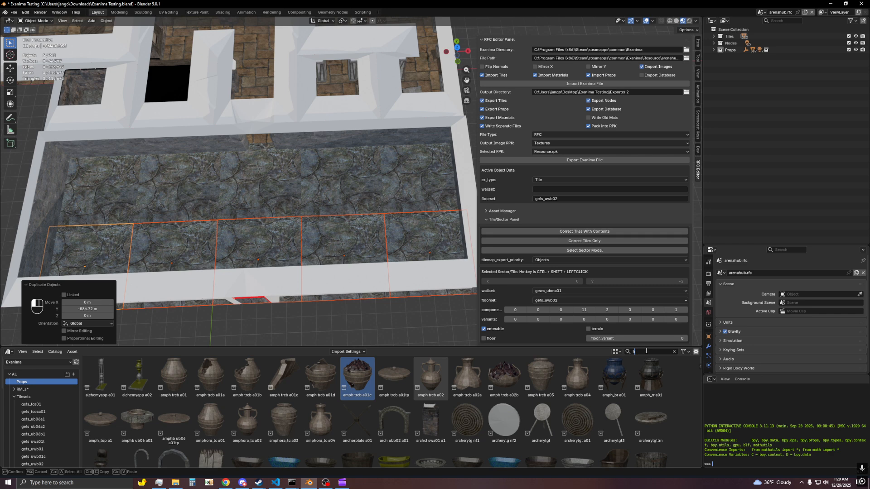
pyautogui.write('rta')
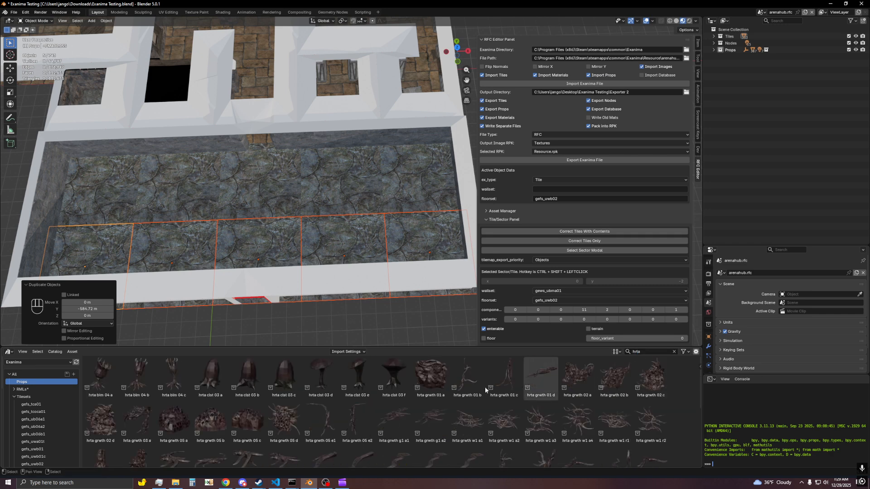
pyautogui.press('Return')
# - Make the Props collection active and place the hrta clst 03 d prop on the new room's stone floor
pyautogui.keyDown('shift'); pyautogui.hscroll(-2, 376, 237); pyautogui.keyUp('shift')
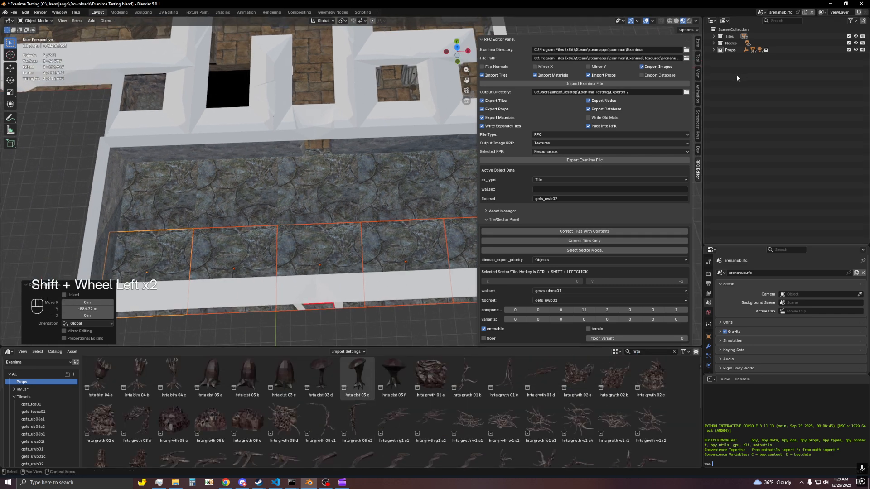
pyautogui.click(730, 50)
pyautogui.keyDown('shift'); pyautogui.moveTo(474, 195); pyautogui.dragTo(463, 200, button='middle'); pyautogui.keyUp('shift')
pyautogui.keyDown('shift'); pyautogui.moveTo(335, 229); pyautogui.dragTo(366, 240, button='middle'); pyautogui.keyUp('shift')
pyautogui.scroll(4, 339, 270)
pyautogui.keyDown('shift'); pyautogui.hscroll(-4, 362, 295); pyautogui.keyUp('shift')
pyautogui.moveTo(321, 376); pyautogui.dragTo(283, 276)
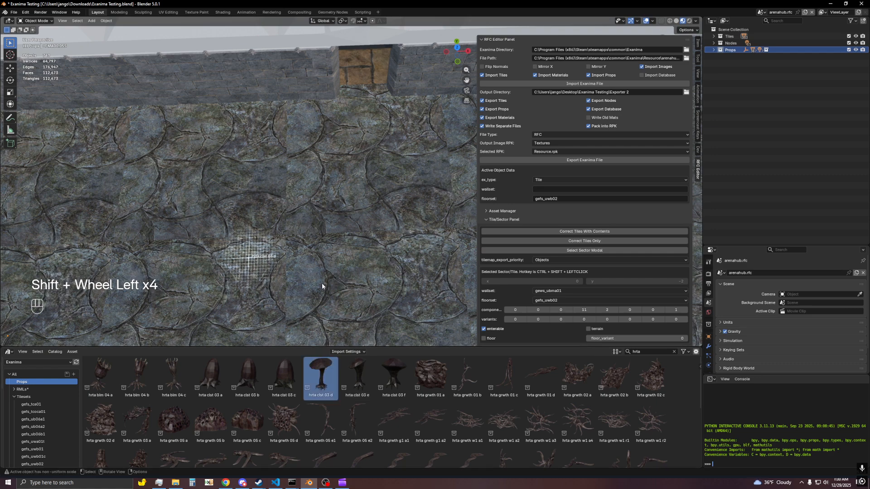
# - Place the hrta blm 04 a prop on the stone floor, some distance from the mushroom-shaped prop
pyautogui.scroll(-2, 322, 284)
pyautogui.keyDown('shift'); pyautogui.moveTo(336, 279); pyautogui.dragTo(330, 271, button='middle'); pyautogui.keyUp('shift')
pyautogui.moveTo(330, 271); pyautogui.dragTo(350, 282, button='middle')
pyautogui.moveTo(94, 371); pyautogui.dragTo(381, 244)
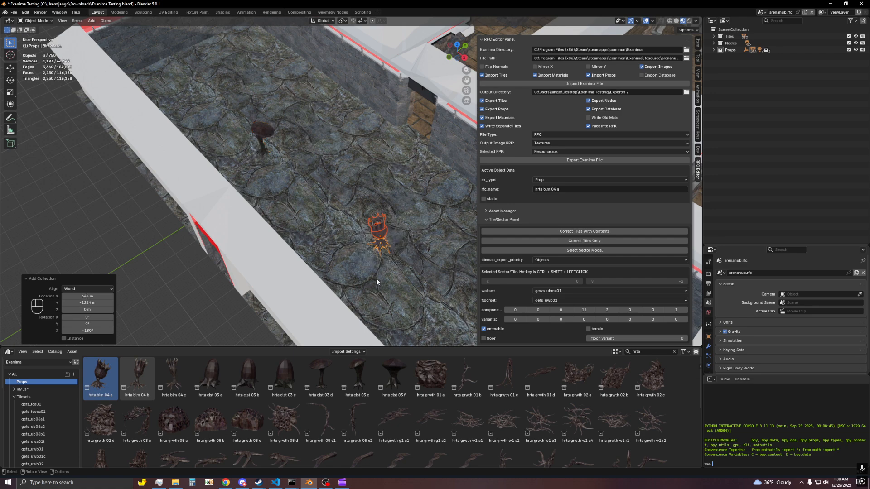
# - Find the hrta pillar a prop among the assets and place it on the floor between the two other props
pyautogui.moveTo(356, 273); pyautogui.dragTo(344, 317, button='middle')
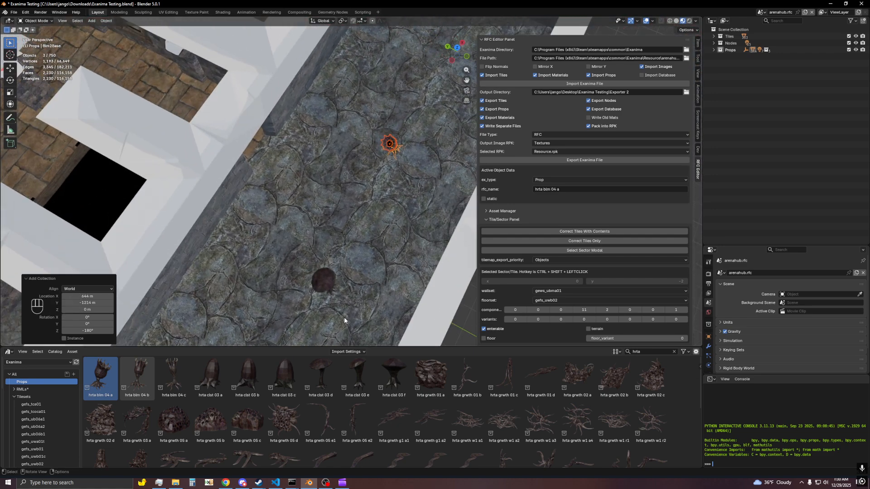
pyautogui.scroll(-10, 124, 426)
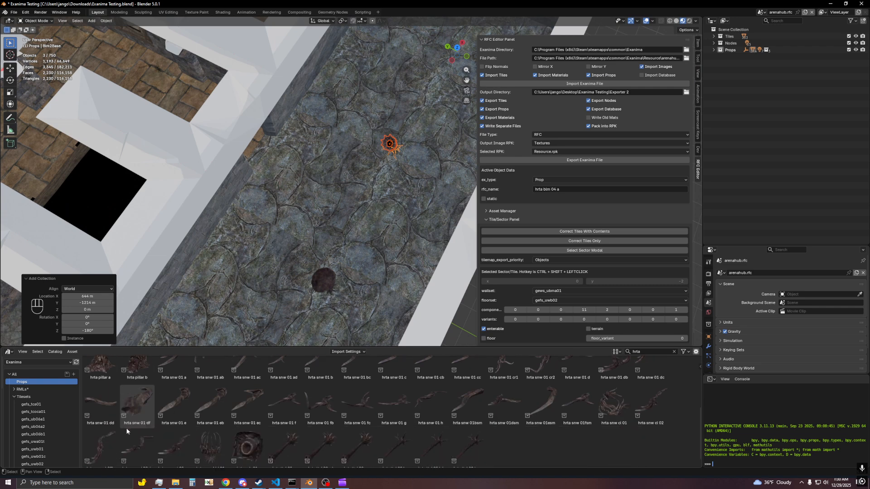
pyautogui.scroll(1, 126, 427)
pyautogui.moveTo(91, 404); pyautogui.dragTo(364, 240)
pyautogui.moveTo(365, 239); pyautogui.dragTo(409, 247, button='middle')
pyautogui.scroll(-8, 378, 236)
pyautogui.scroll(4, 409, 247)
# - Hide the Tiles collection and duplicate an omni light horizontally by about -289 m in X and -747 m in Y
pyautogui.press('w')
pyautogui.press('w')
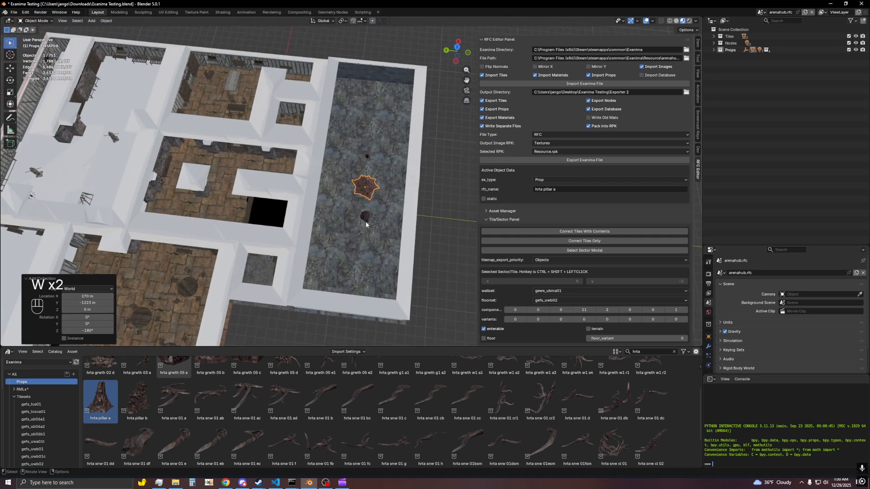
pyautogui.moveTo(366, 225); pyautogui.dragTo(311, 179, button='middle')
pyautogui.click(310, 182)
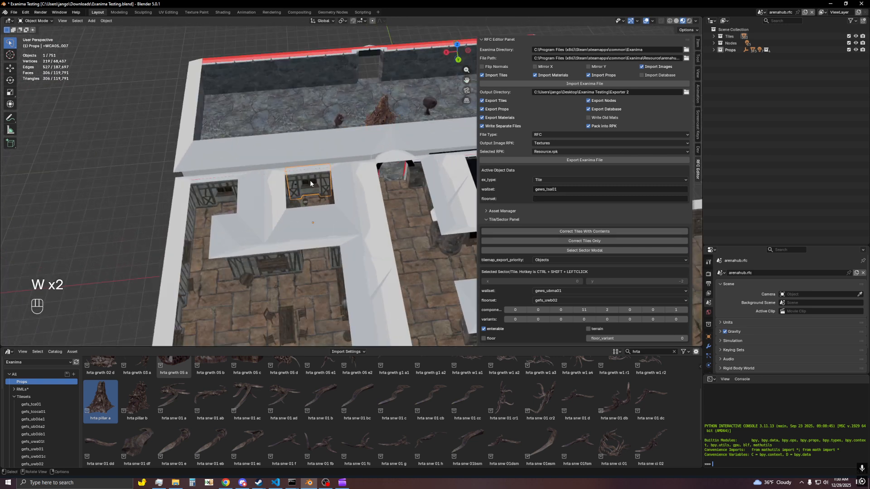
pyautogui.click(856, 36)
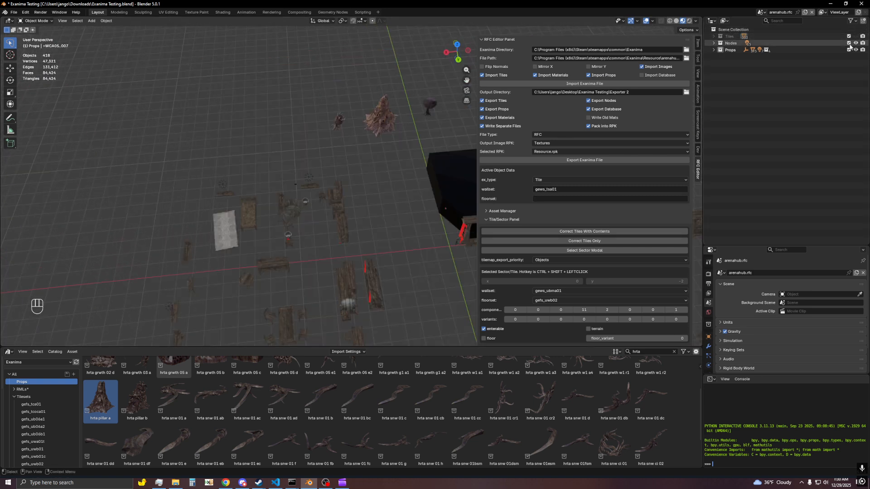
pyautogui.hotkey('shift', 'd')
pyautogui.hotkey('shift', 'z')
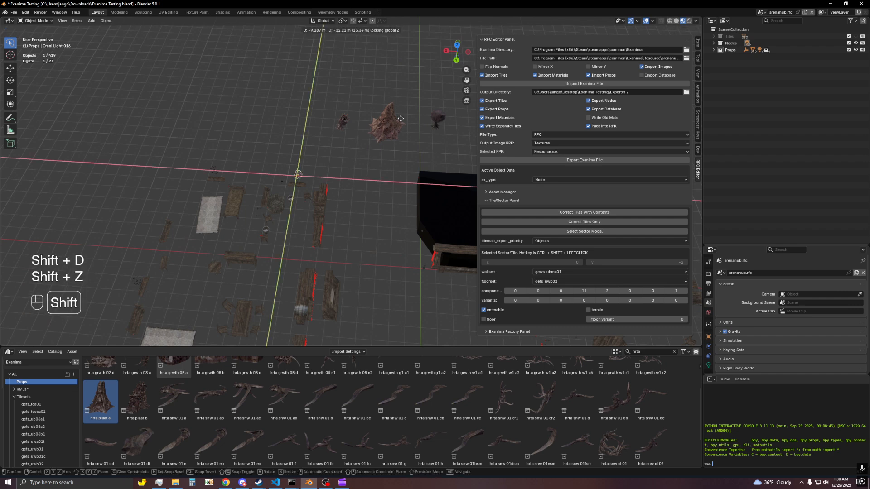
pyautogui.click(439, 57)
# - Duplicate the new omni light horizontally to the mushroom-shaped prop and show the Tiles collection again
pyautogui.hotkey('shift', 'z')
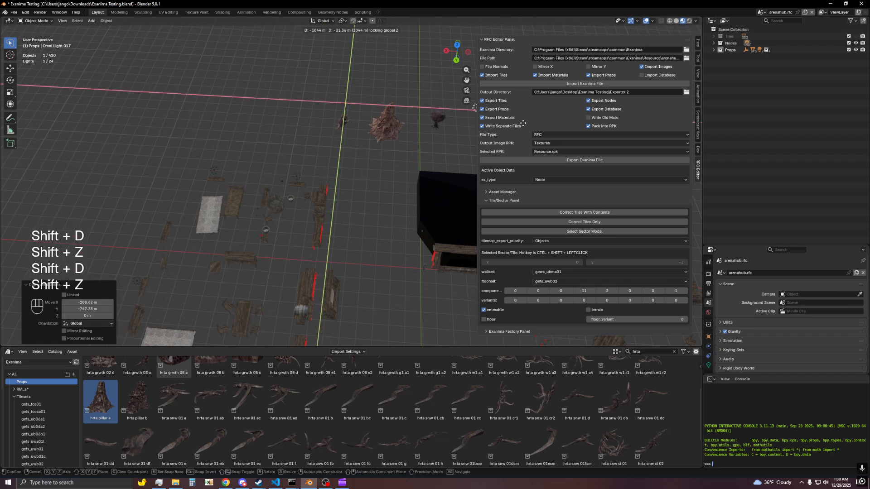
pyautogui.click(441, 167)
pyautogui.click(856, 36)
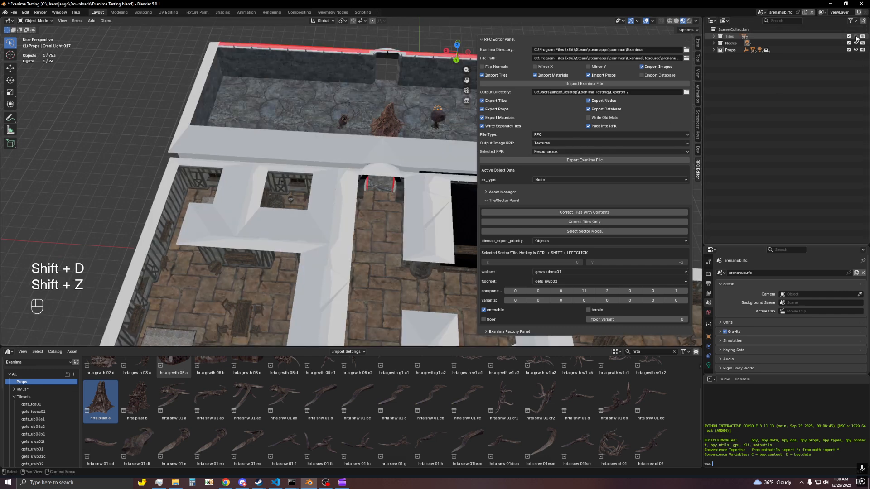
# - Switch the viewport to rendered shading and raise the omni light at the mushroom-shaped prop about 76 m along Z
pyautogui.moveTo(442, 143)
pyautogui.keyDown('shift'); pyautogui.mouseDown(button='middle')
pyautogui.moveTo(332, 157)
pyautogui.moveTo(371, 156)
pyautogui.mouseUp(button='middle'); pyautogui.keyUp('shift')
pyautogui.click(689, 22)
pyautogui.scroll(2, 370, 156)
pyautogui.press('g')
pyautogui.press('z')
pyautogui.click(358, 151)
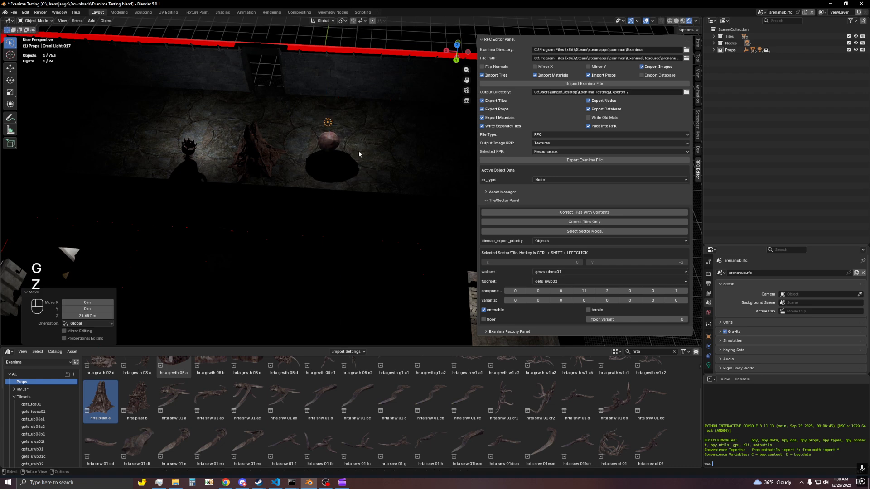
# - Move the raised omni light horizontally by about -7 m in X and 97 m in Y
pyautogui.hscroll(-2, 319, 154)
pyautogui.click(297, 167)
pyautogui.keyDown('shift'); pyautogui.moveTo(270, 116); pyautogui.dragTo(304, 151, button='middle'); pyautogui.keyUp('shift')
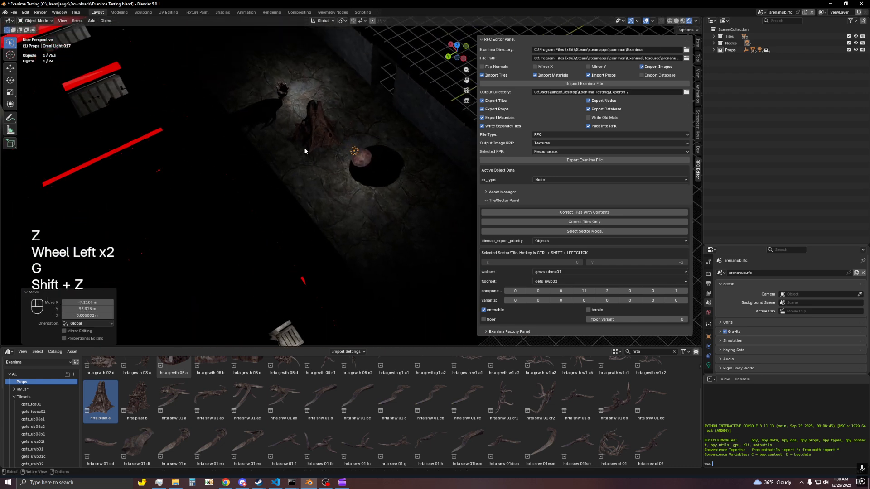
# - Duplicate the omni light horizontally by about 414 m and 537 m to the doorway in the new room's wall
pyautogui.moveTo(293, 96); pyautogui.dragTo(314, 162, button='middle')
pyautogui.hotkey('shift', 'd')
pyautogui.hotkey('shift', 'z')
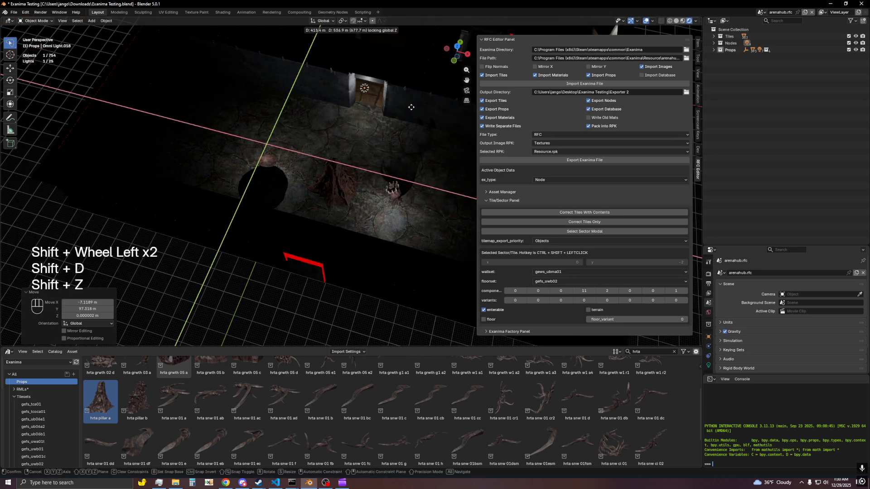
pyautogui.click(412, 108)
# - Lower the doorway omni light about 35 m along Z and return the viewport to material preview shading
pyautogui.moveTo(412, 107)
pyautogui.mouseDown(button='middle')
pyautogui.moveTo(366, 92)
pyautogui.moveTo(345, 111)
pyautogui.moveTo(378, 137)
pyautogui.moveTo(332, 163)
pyautogui.moveTo(365, 163)
pyautogui.moveTo(435, 198)
pyautogui.moveTo(373, 208)
pyautogui.moveTo(394, 207)
pyautogui.moveTo(417, 188)
pyautogui.moveTo(390, 174)
pyautogui.moveTo(548, 94)
pyautogui.mouseUp(button='middle')
pyautogui.press('g')
pyautogui.press('z')
pyautogui.click(375, 100)
pyautogui.press('z')
pyautogui.press('Escape')
pyautogui.click(683, 21)
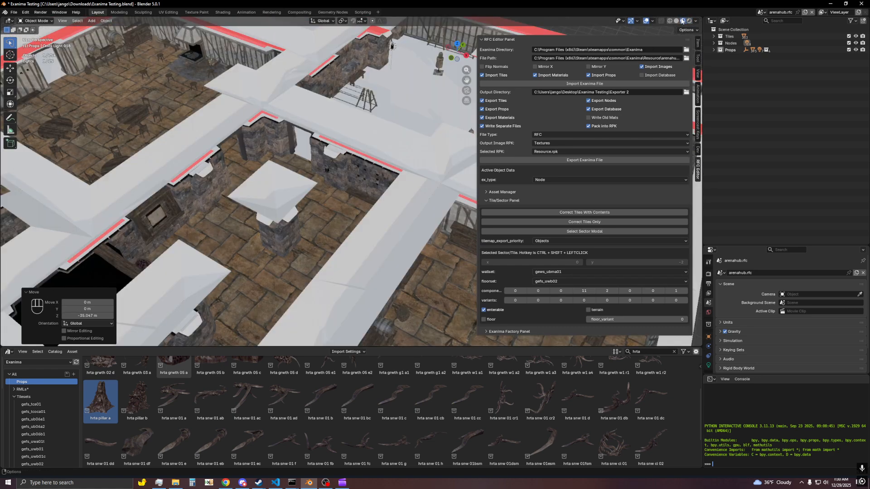
# - Hide the wall lantern and the light inside it, and reveal the hidden objects again
pyautogui.scroll(6, 327, 169)
pyautogui.click(278, 135)
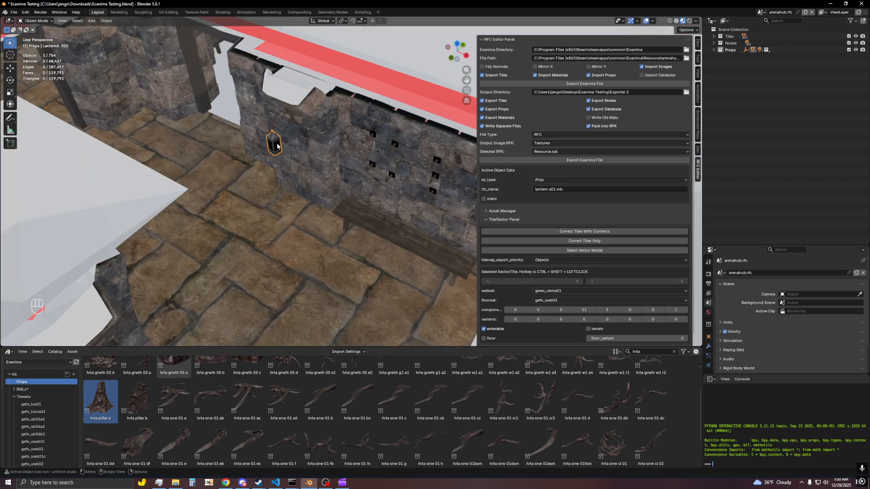
pyautogui.scroll(2, 277, 144)
pyautogui.press('h')
pyautogui.press('h')
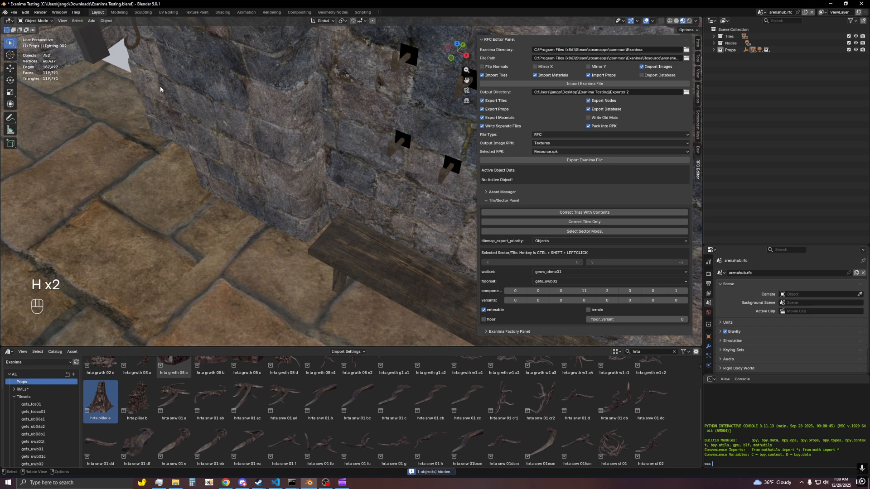
pyautogui.hotkey('alt', 'h')
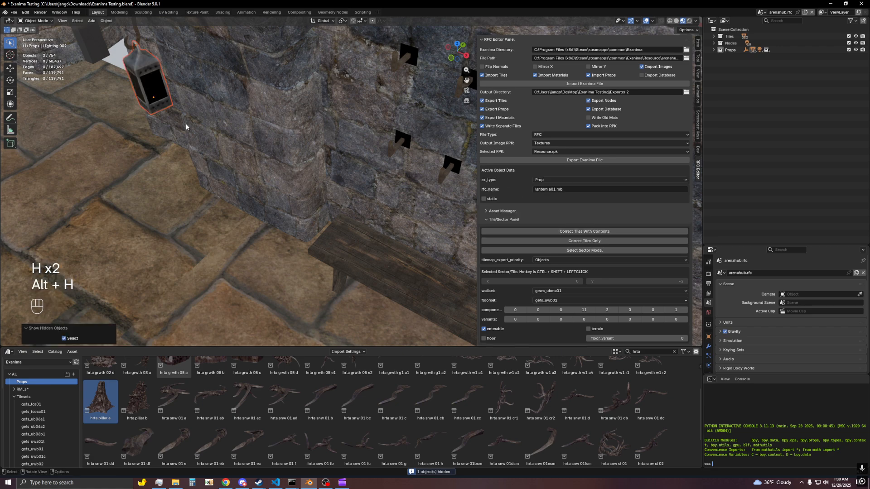
# - Save the Blender file with the whole building and the new room in view
pyautogui.moveTo(186, 124); pyautogui.dragTo(311, 185, button='middle')
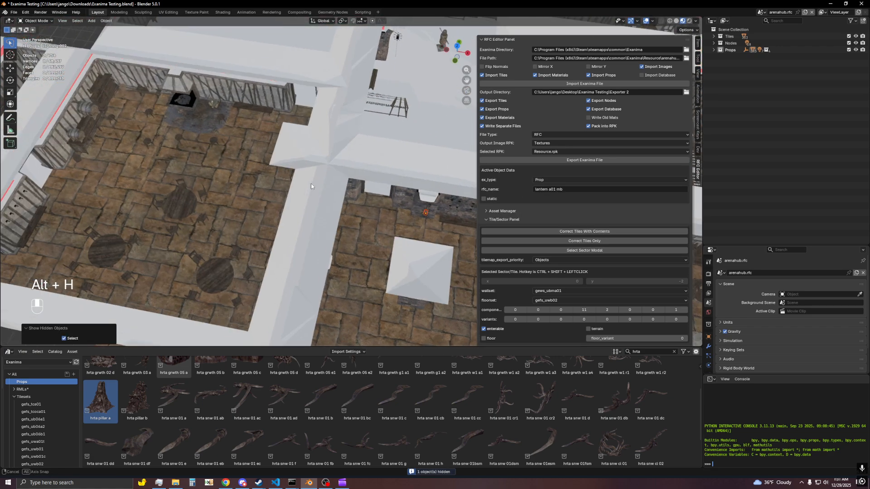
pyautogui.moveTo(392, 218); pyautogui.dragTo(363, 195, button='middle')
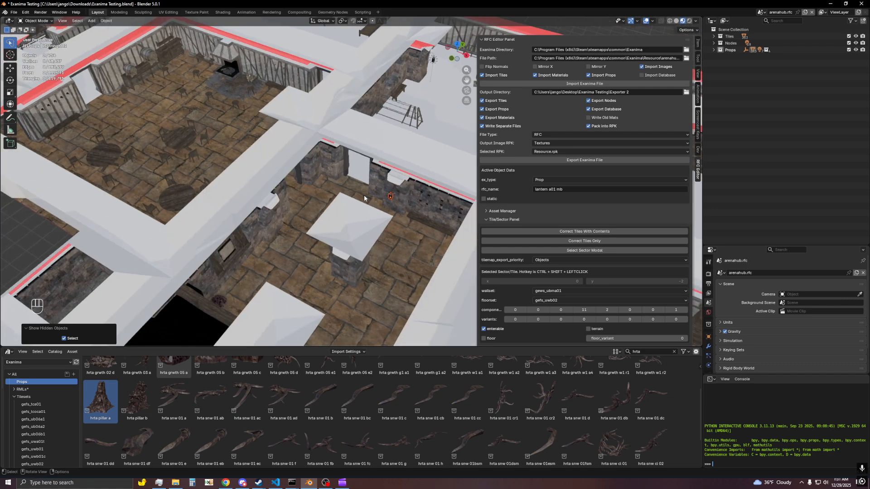
pyautogui.scroll(-4, 333, 167)
pyautogui.keyDown('shift'); pyautogui.moveTo(276, 155); pyautogui.dragTo(369, 166, button='middle'); pyautogui.keyUp('shift')
pyautogui.moveTo(288, 194); pyautogui.dragTo(266, 193, button='middle')
pyautogui.hotkey('ctrl', 's')
pyautogui.keyDown('shift'); pyautogui.moveTo(392, 183); pyautogui.dragTo(336, 195, button='middle'); pyautogui.keyUp('shift')
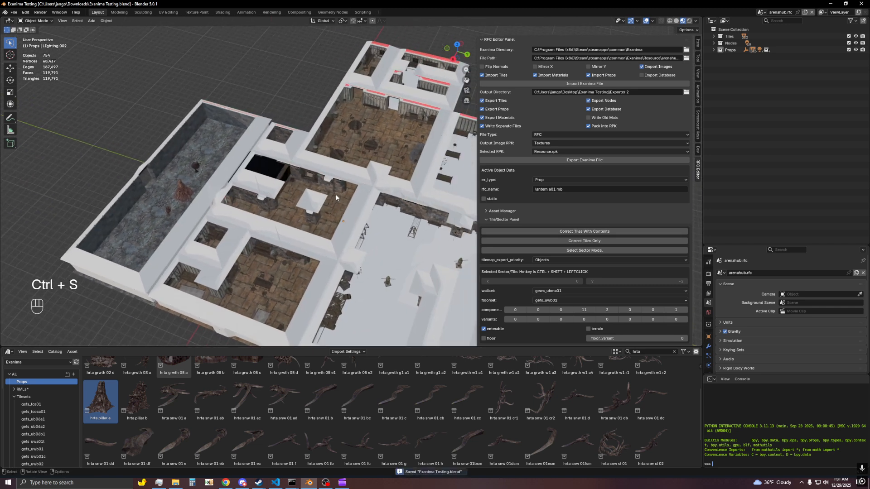
# - Check the new room's lighting in rendered shading and return to material preview
pyautogui.click(689, 21)
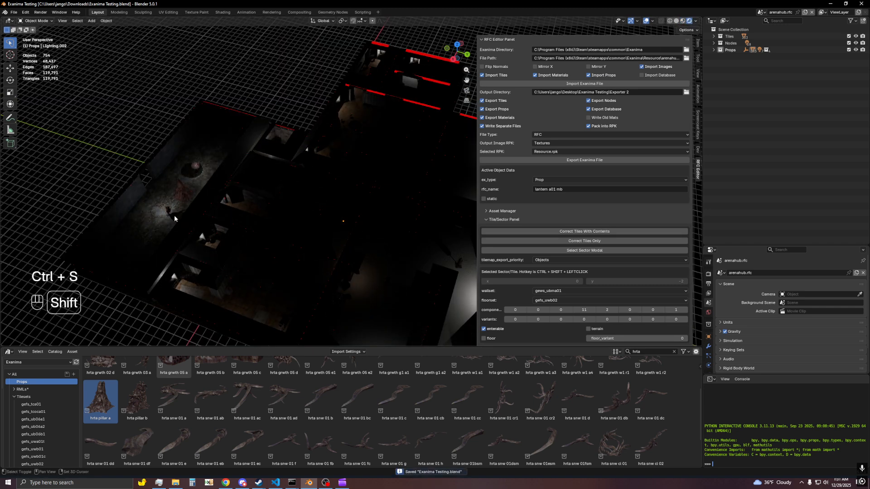
pyautogui.scroll(6, 174, 219)
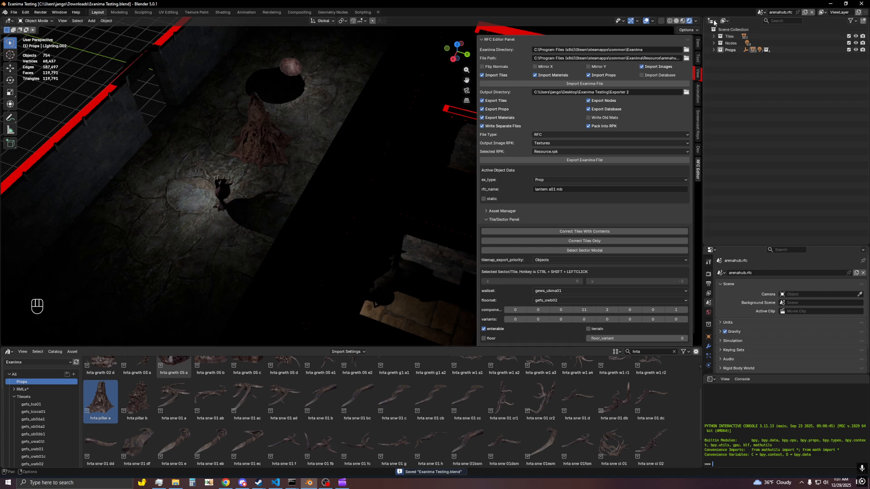
pyautogui.click(683, 21)
pyautogui.scroll(-6, 350, 166)
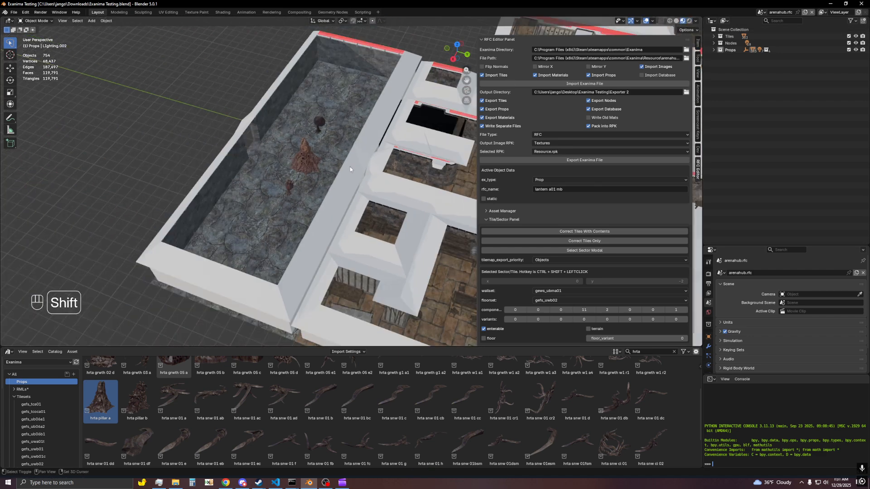
# - Select the original building's tiles, props and lights from the top view, leaving out the new room
pyautogui.moveTo(349, 167)
pyautogui.keyDown('shift'); pyautogui.mouseDown(button='middle')
pyautogui.moveTo(272, 174)
pyautogui.moveTo(355, 163)
pyautogui.mouseUp(button='middle'); pyautogui.keyUp('shift')
pyautogui.scroll(-5, 335, 168)
pyautogui.moveTo(356, 163)
pyautogui.keyDown('shift'); pyautogui.mouseDown(button='middle')
pyautogui.moveTo(381, 156)
pyautogui.moveTo(393, 164)
pyautogui.mouseUp(button='middle'); pyautogui.keyUp('shift')
pyautogui.press('w')
pyautogui.press('w')
pyautogui.scroll(-2, 393, 165)
pyautogui.press('KP_7')
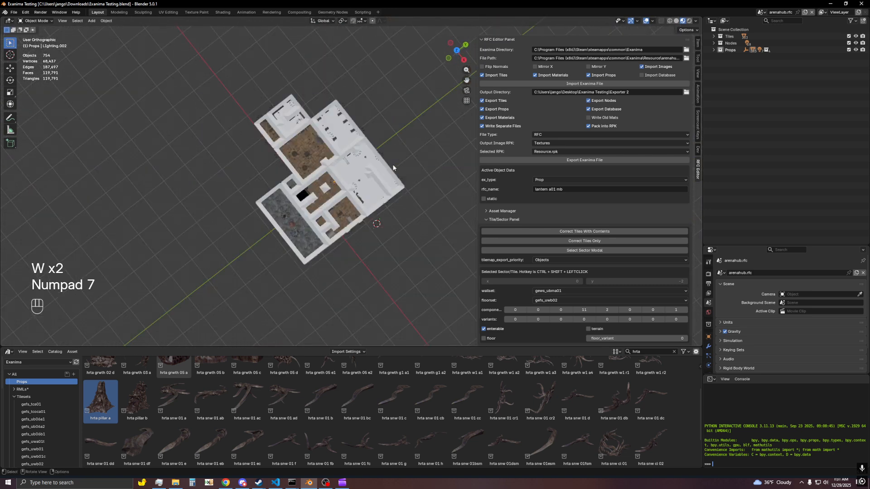
pyautogui.moveTo(410, 123); pyautogui.dragTo(227, 237)
pyautogui.keyDown('shift'); pyautogui.moveTo(403, 258); pyautogui.dragTo(393, 222, button='middle'); pyautogui.keyUp('shift')
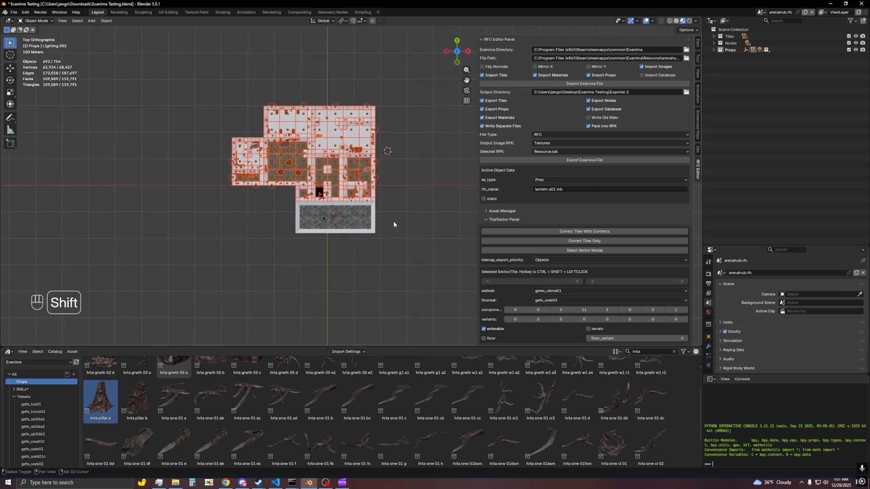
# - Duplicate the selected building about -5012 m along Y, past the new room
pyautogui.hotkey('shift', 'd')
pyautogui.press('z')
pyautogui.hotkey('shift', 'z')
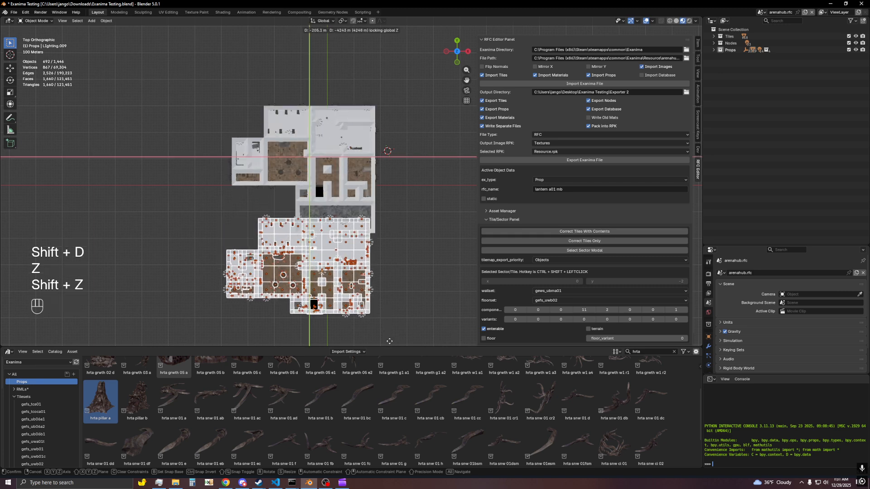
pyautogui.middleClick(389, 44)
pyautogui.click(383, 43)
# - Rotate the duplicated building 180° around the Z axis
pyautogui.keyDown('shift'); pyautogui.moveTo(356, 153); pyautogui.dragTo(357, 113, button='middle'); pyautogui.keyUp('shift')
pyautogui.press('r')
pyautogui.press('z')
pyautogui.press('KP_1')
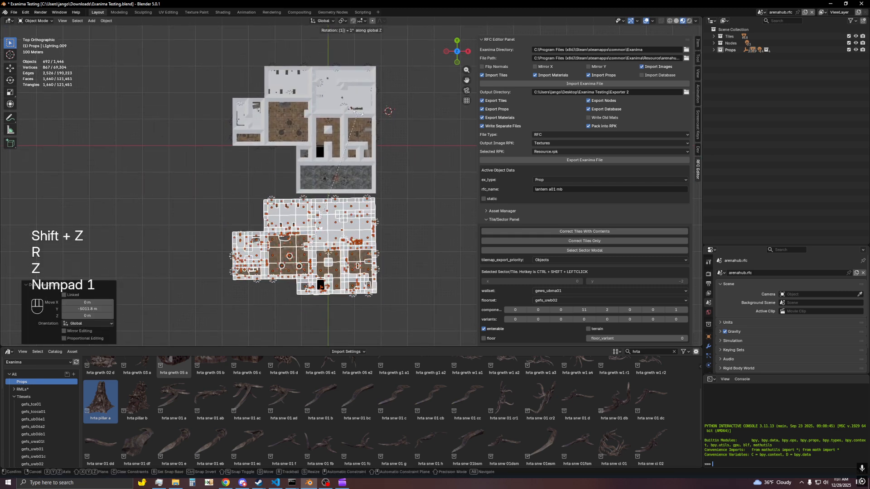
pyautogui.press('KP_8')
pyautogui.press('KP_0')
pyautogui.press('KP_Enter')
# - Move the rotated building copy about 433 m in Y and 1949 m in X to line up with the new room's doorway
pyautogui.scroll(3, 299, 219)
pyautogui.keyDown('shift'); pyautogui.moveTo(300, 218); pyautogui.dragTo(349, 144, button='middle'); pyautogui.keyUp('shift')
pyautogui.press('g')
pyautogui.press('y')
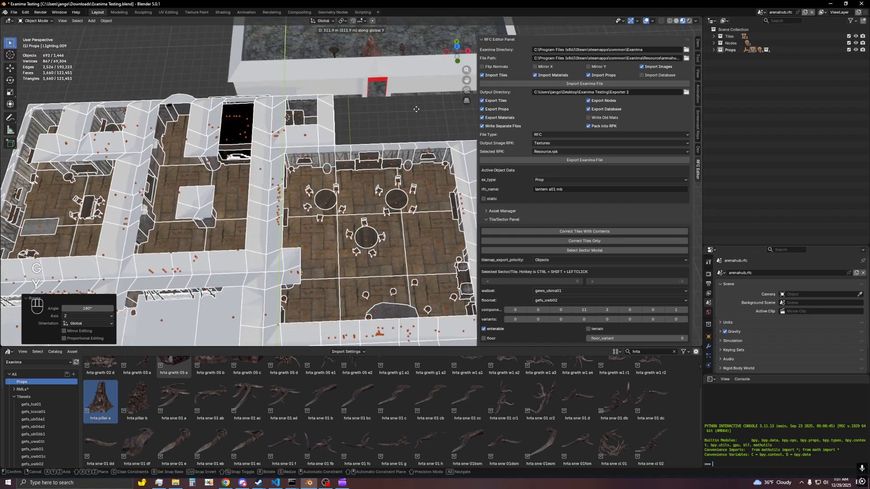
pyautogui.click(417, 105)
pyautogui.press('g')
pyautogui.press('x')
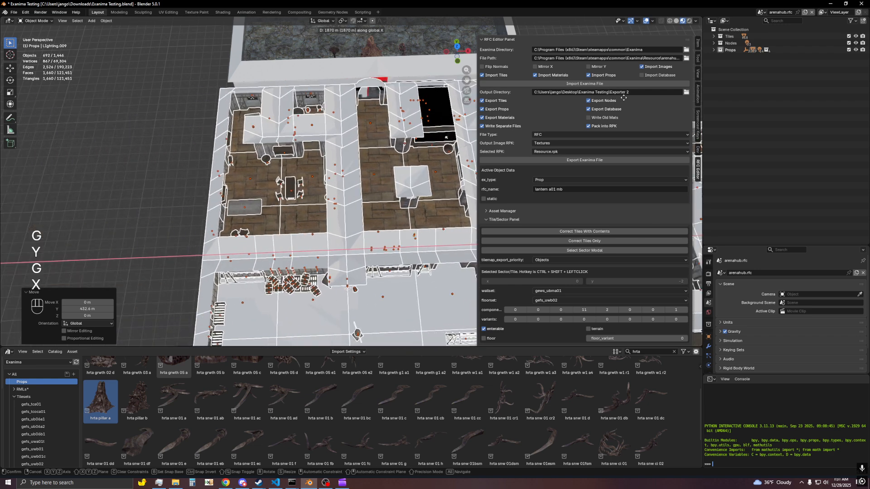
pyautogui.click(629, 96)
# - Move the building copy another 26 m or so along Y to close the gap at the doorway
pyautogui.keyDown('shift'); pyautogui.hscroll(-2, 425, 110); pyautogui.keyUp('shift')
pyautogui.keyDown('shift'); pyautogui.moveTo(425, 110); pyautogui.dragTo(374, 140, button='middle'); pyautogui.keyUp('shift')
pyautogui.scroll(5, 374, 140)
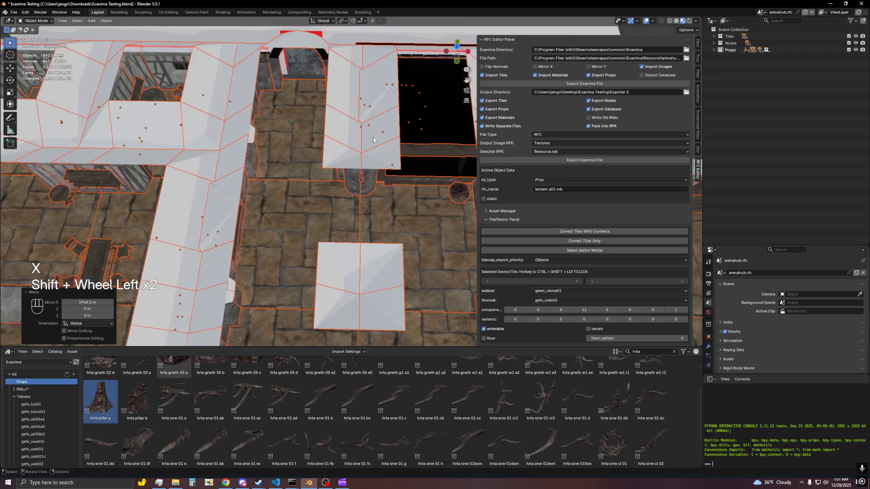
pyautogui.scroll(4, 374, 140)
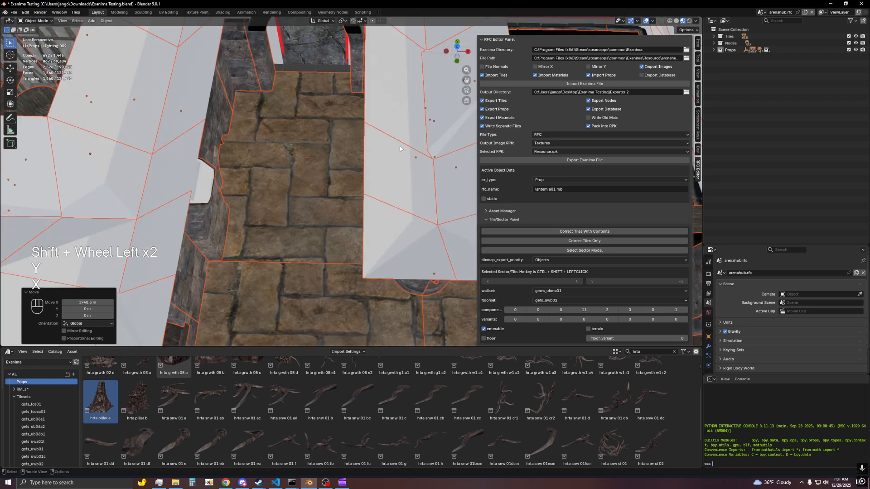
pyautogui.press('g')
pyautogui.press('y')
pyautogui.click(400, 122)
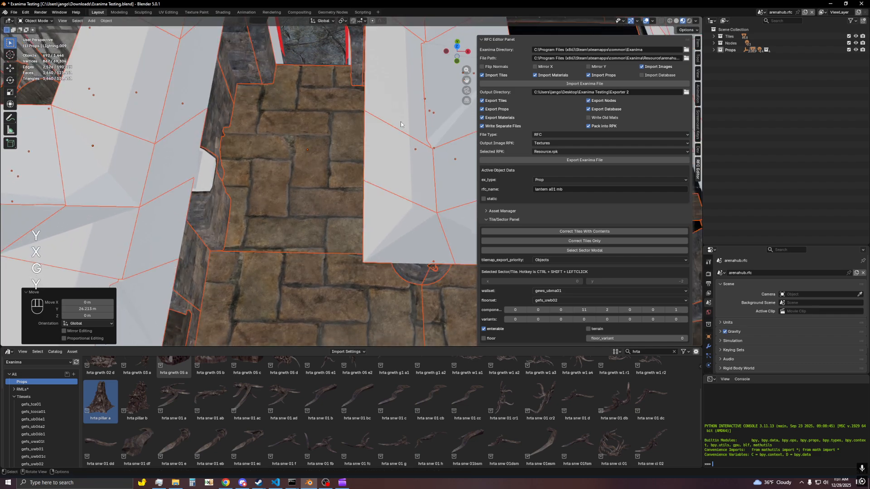
# - Run Correct Tiles With Contents on the selected building copy
pyautogui.scroll(-7, 400, 121)
pyautogui.keyDown('shift'); pyautogui.moveTo(400, 121); pyautogui.dragTo(345, 187, button='middle'); pyautogui.keyUp('shift')
pyautogui.click(543, 229)
pyautogui.scroll(-2, 417, 176)
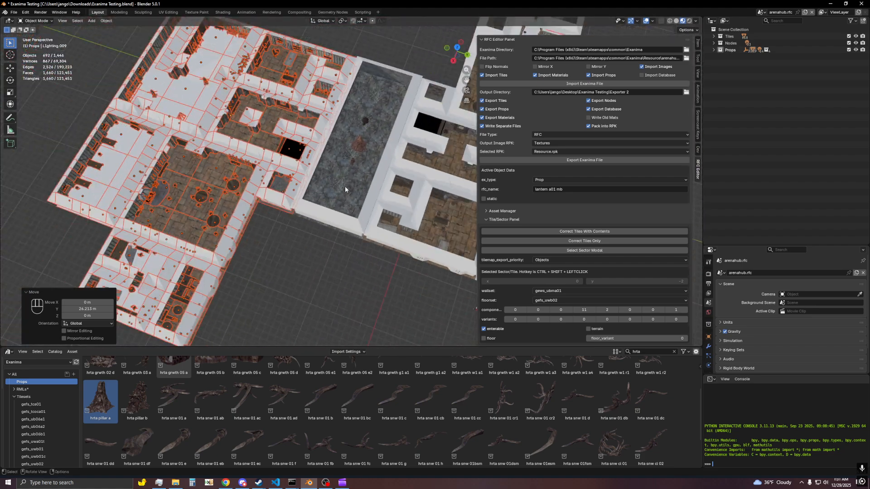
pyautogui.keyDown('shift'); pyautogui.hscroll(-2, 345, 189); pyautogui.keyUp('shift')
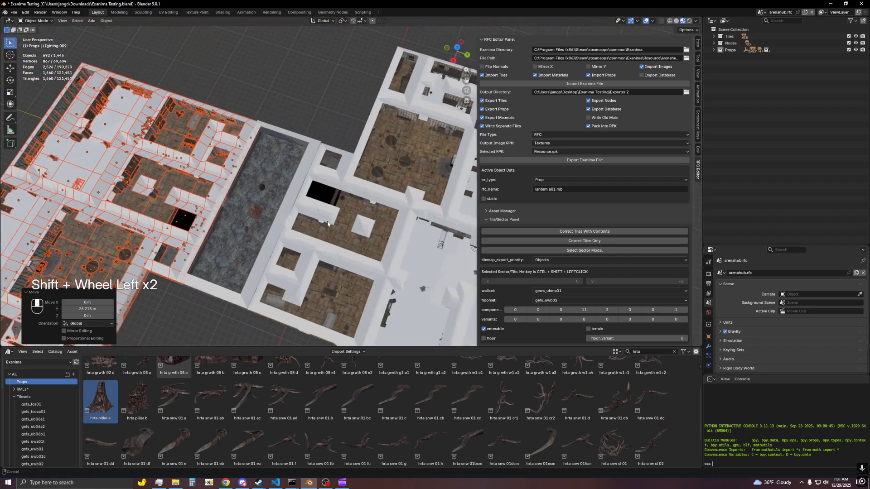
# - Deselect the building copy and save the Blender file
pyautogui.click(348, 108)
pyautogui.moveTo(347, 106); pyautogui.dragTo(308, 104, button='middle')
pyautogui.hotkey('ctrl', 's')
# - Examine the combined layout where the new room joins the original building and its rotated copy
pyautogui.moveTo(390, 131); pyautogui.dragTo(376, 113, button='middle')
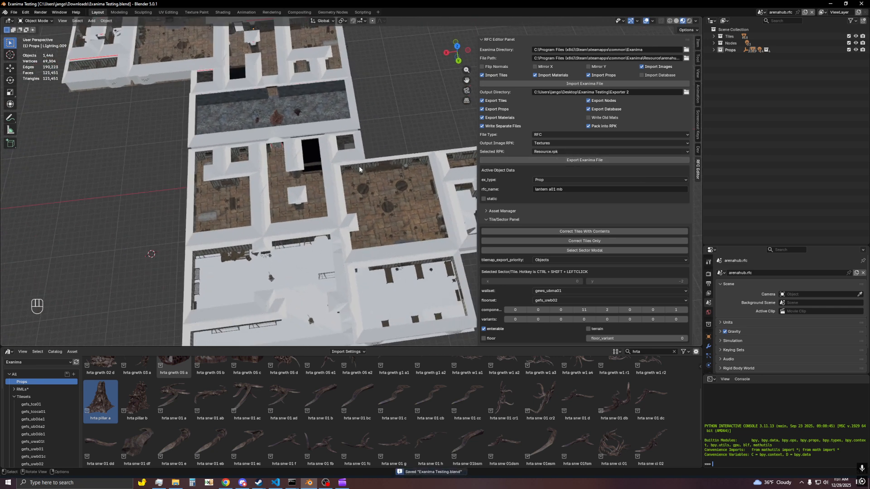
pyautogui.scroll(-2, 359, 169)
pyautogui.scroll(3, 357, 177)
pyautogui.keyDown('shift'); pyautogui.moveTo(254, 106); pyautogui.dragTo(311, 186, button='middle'); pyautogui.keyUp('shift')
pyautogui.scroll(3, 311, 186)
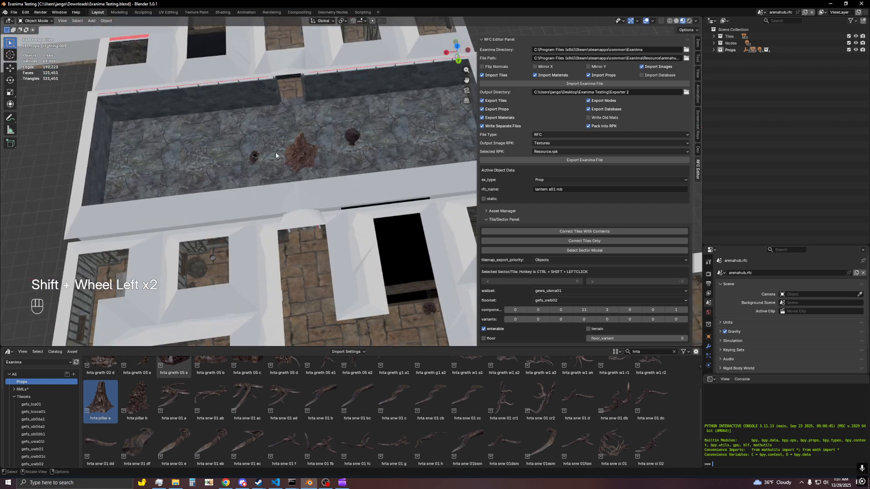
pyautogui.keyDown('shift'); pyautogui.hscroll(-3, 276, 155); pyautogui.keyUp('shift')
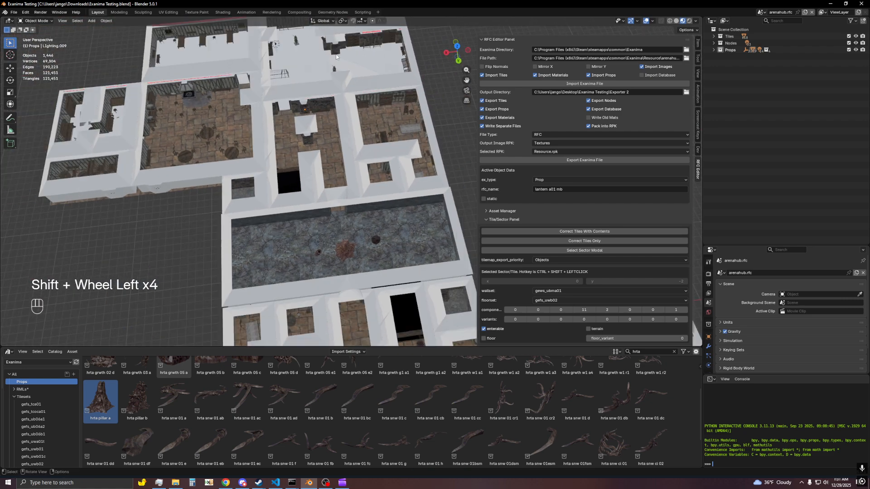
pyautogui.scroll(-3, 335, 148)
pyautogui.keyDown('shift'); pyautogui.moveTo(356, 177); pyautogui.dragTo(323, 91, button='middle'); pyautogui.keyUp('shift')
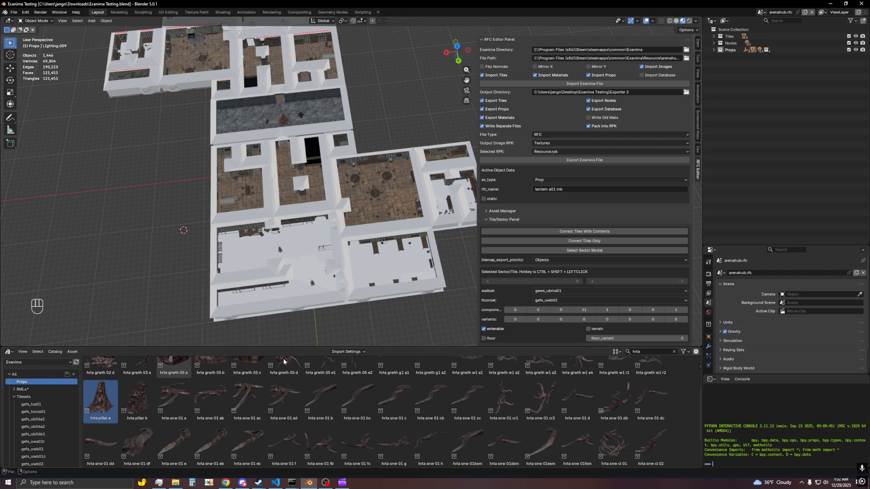
# - Switch to File Explorer, open the Exanima folder and launch the game
pyautogui.click(176, 483)
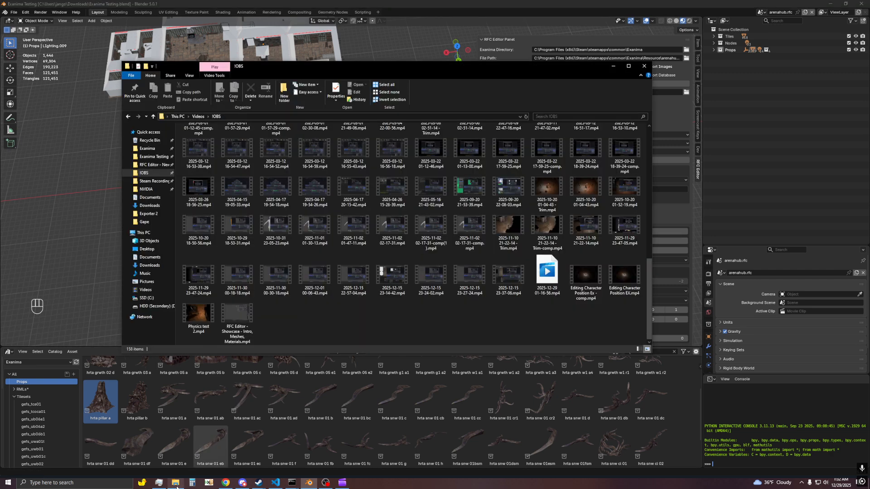
pyautogui.click(150, 150)
pyautogui.scroll(-9, 283, 274)
pyautogui.doubleClick(208, 178)
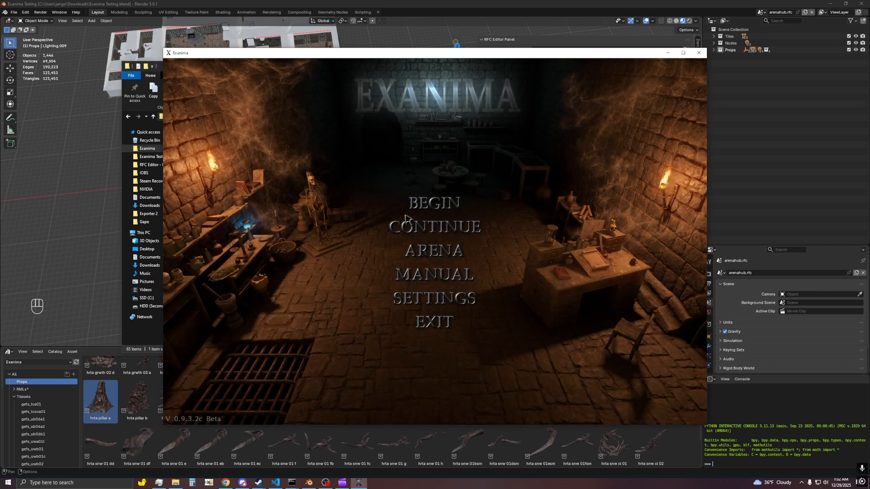
# - Start the Arena mode in Exanima and create the character
pyautogui.click(421, 251)
pyautogui.click(422, 252)
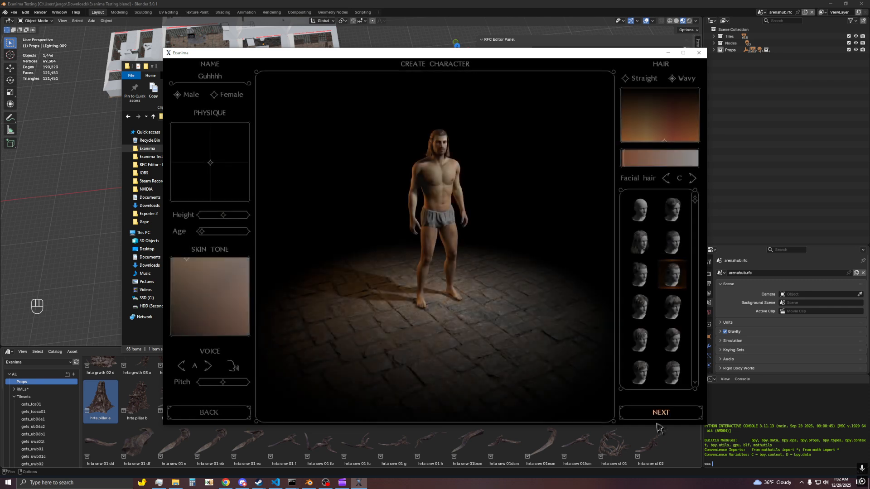
pyautogui.click(660, 413)
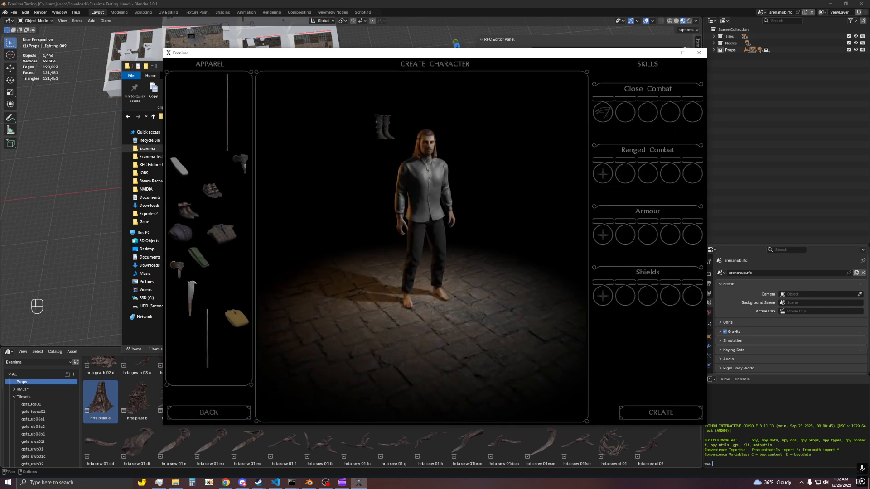
pyautogui.click(658, 413)
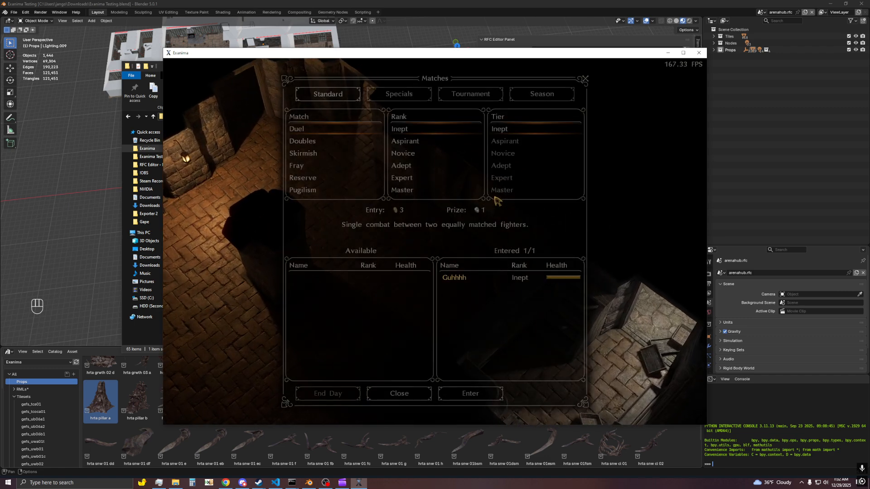
# - Dismiss the Matches window whenever it opens in the arena hub
pyautogui.click(392, 395)
pyautogui.click(440, 192)
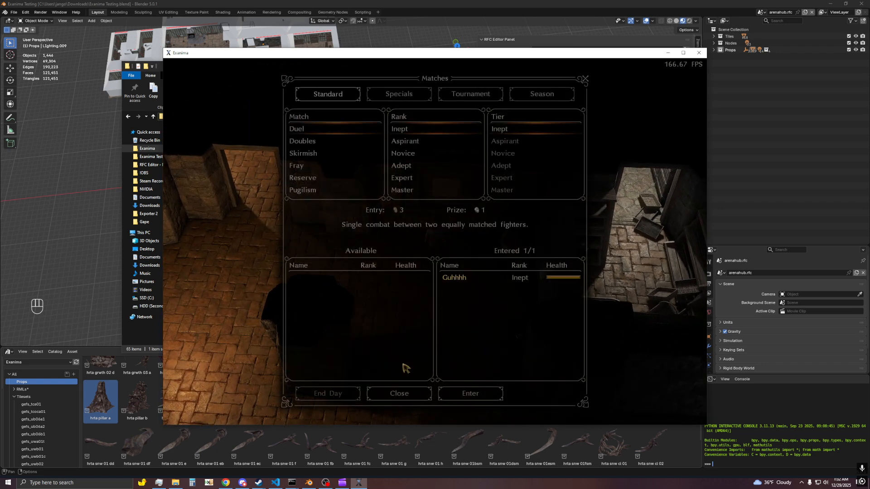
pyautogui.click(402, 390)
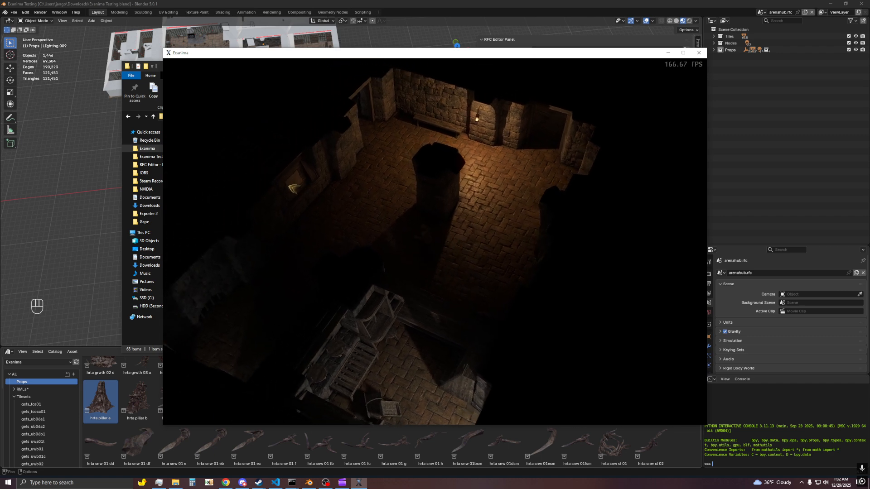
pyautogui.click(325, 184)
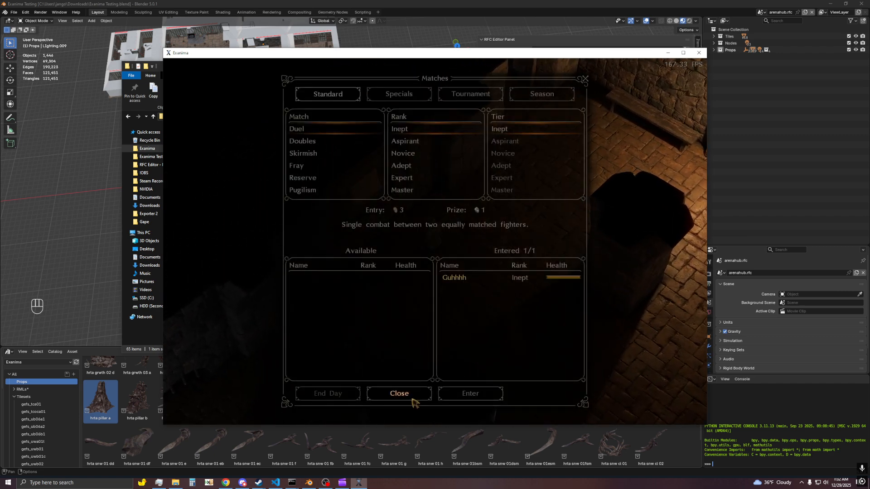
pyautogui.click(410, 398)
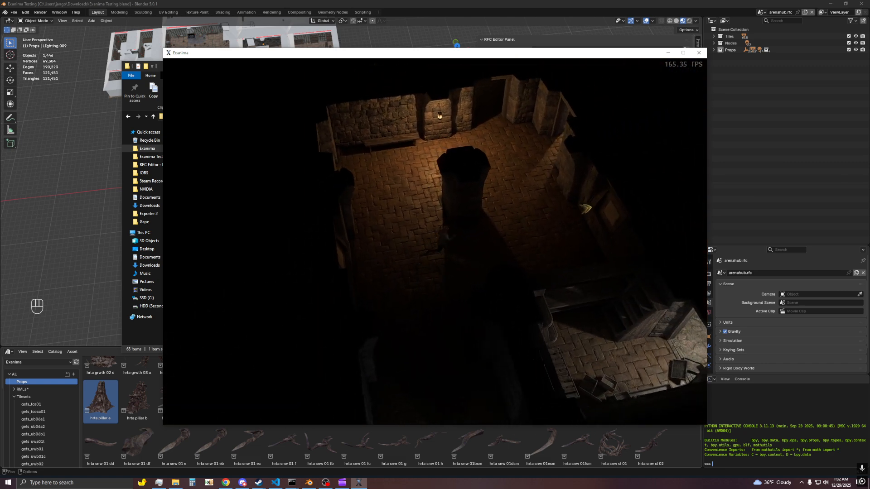
# - Walk the character through the arena hub to look over its rooms in the game
pyautogui.press('w')
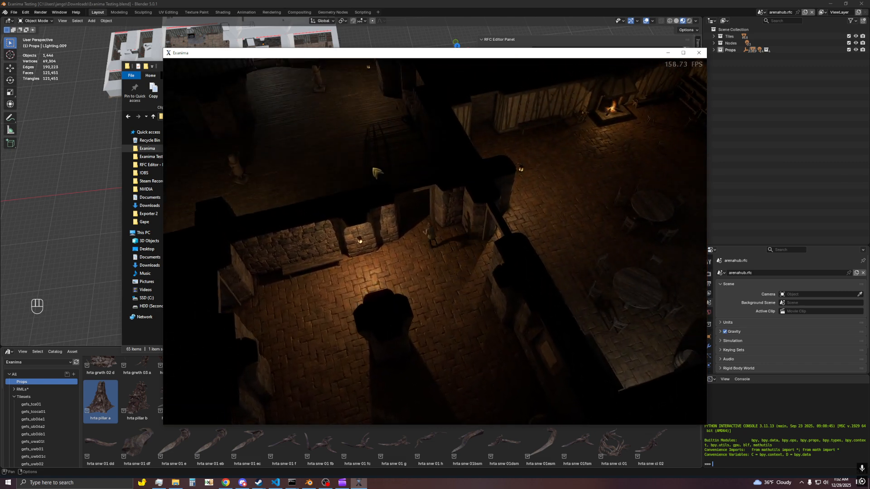
pyautogui.press('w')
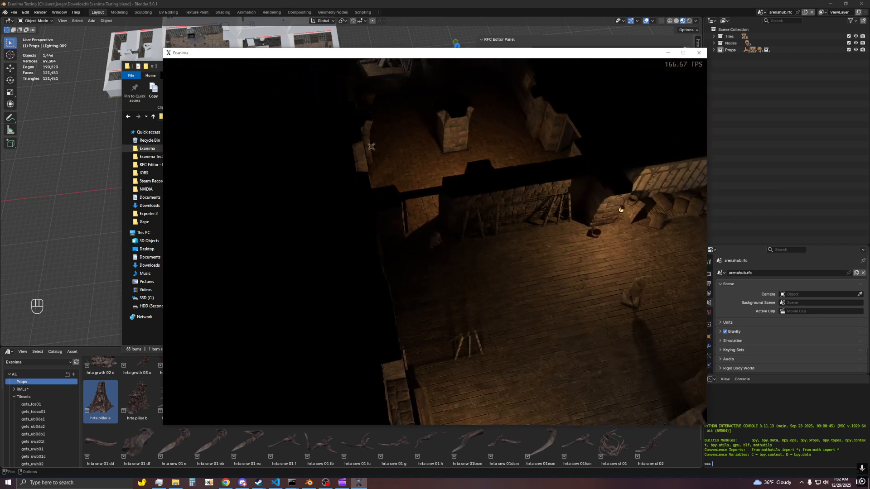
pyautogui.press('w')
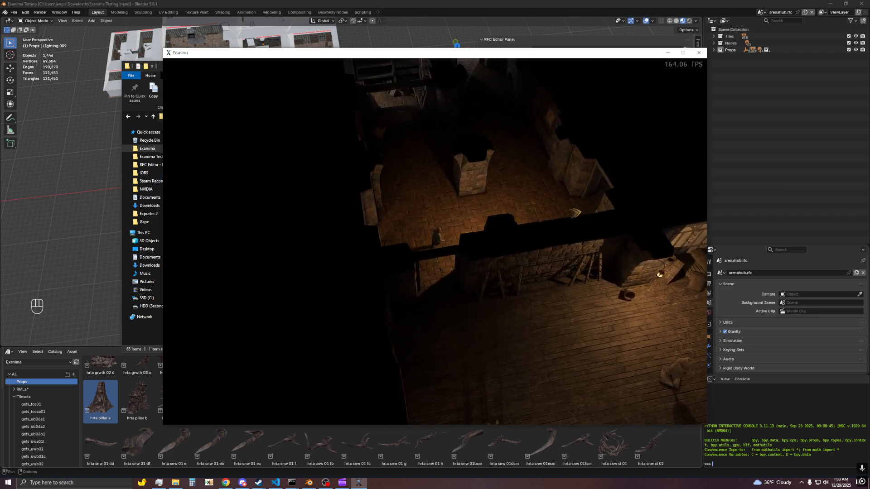
pyautogui.press('w')
pyautogui.scroll(4, 567, 212)
pyautogui.moveTo(557, 211); pyautogui.dragTo(537, 317, button='middle')
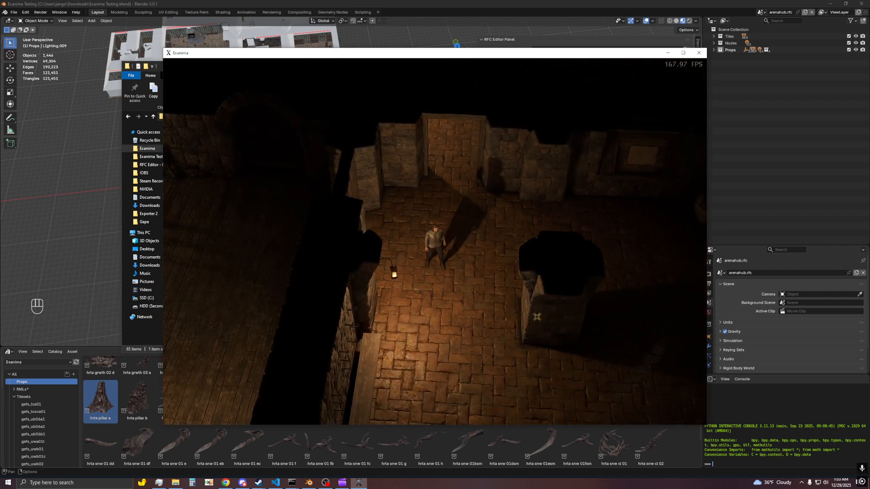